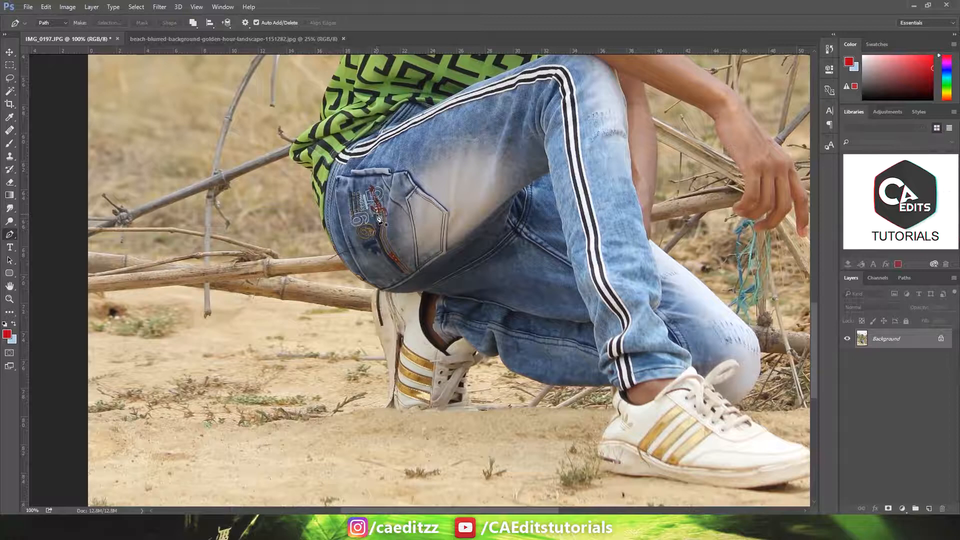
Start a Pen tool path at the photo's left edge and trace it across the sandy ground toward the rear shoe.
key("ctrl+plus")
left_click_drag(290, 336, 504, 171)
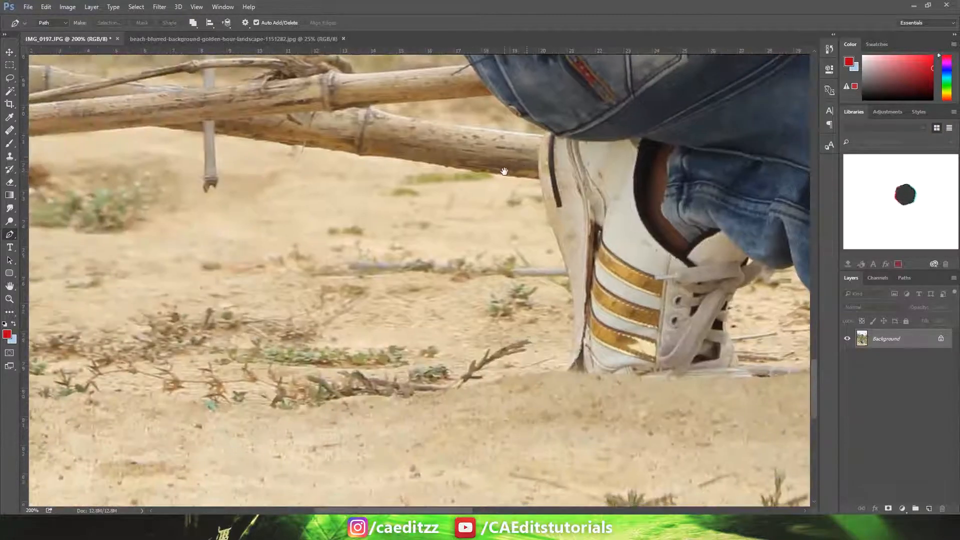
left_click_drag(406, 274, 491, 263)
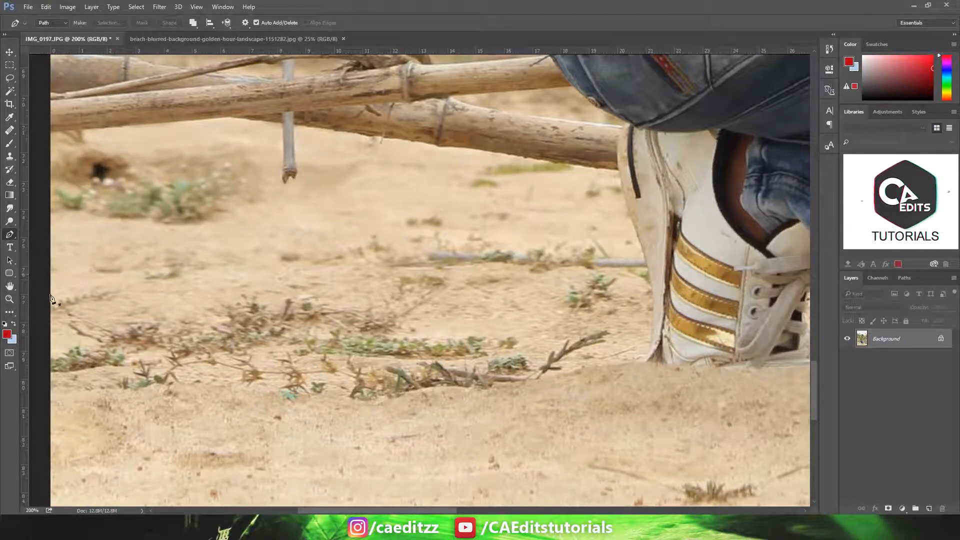
left_click_drag(135, 272, 158, 271)
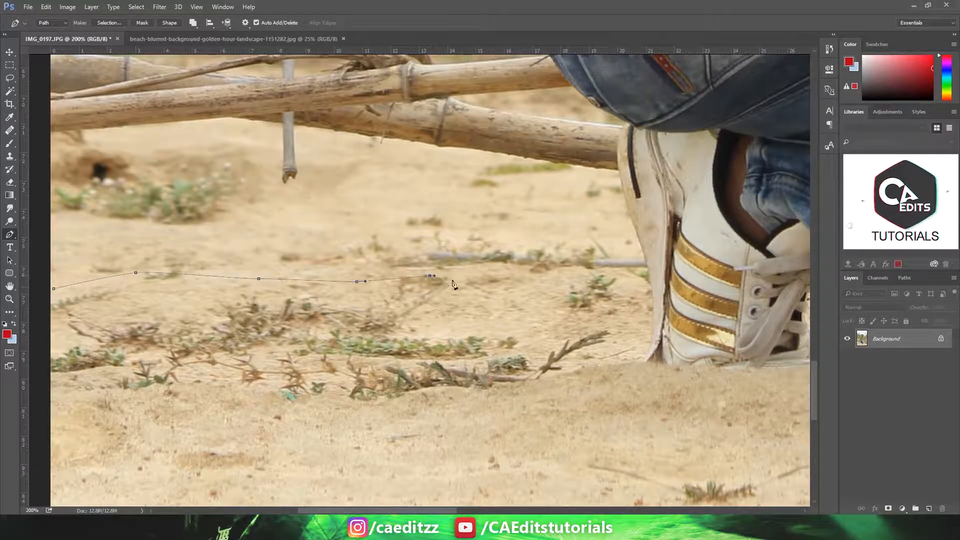
left_click_drag(599, 270, 606, 270)
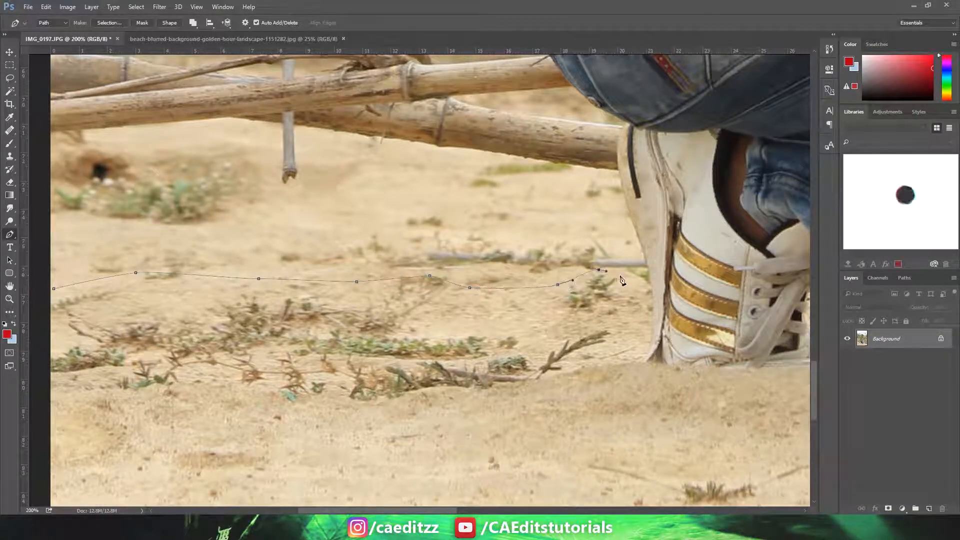
Extend the path along the ground to the rear shoe and up the heel's edge to the jeans.
key("ctrl+plus")
left_click_drag(669, 294, 464, 321)
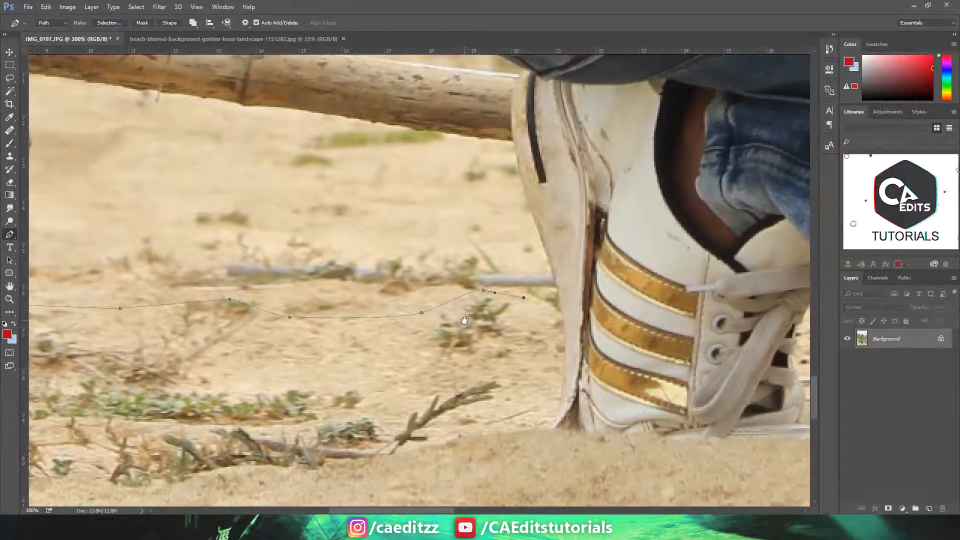
left_click(561, 305)
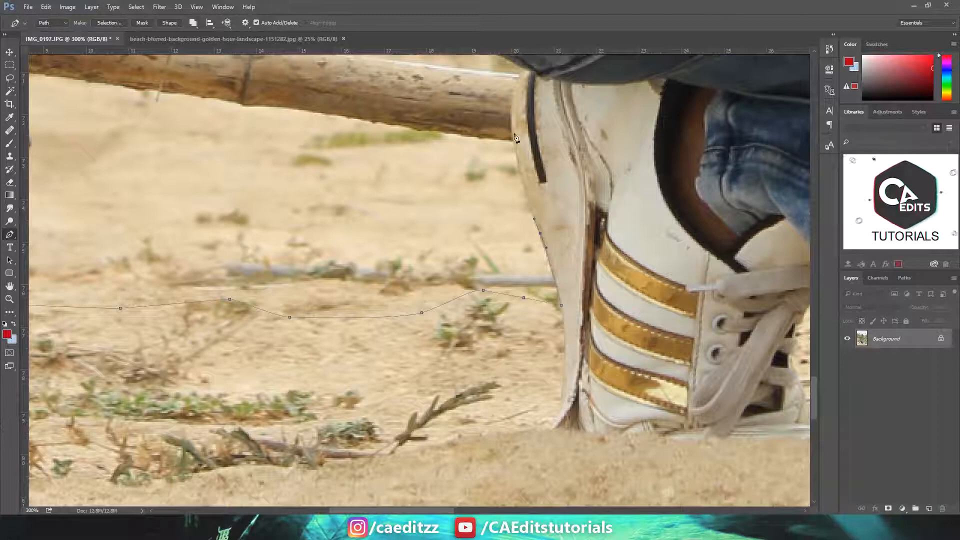
left_click_drag(519, 95, 513, 88)
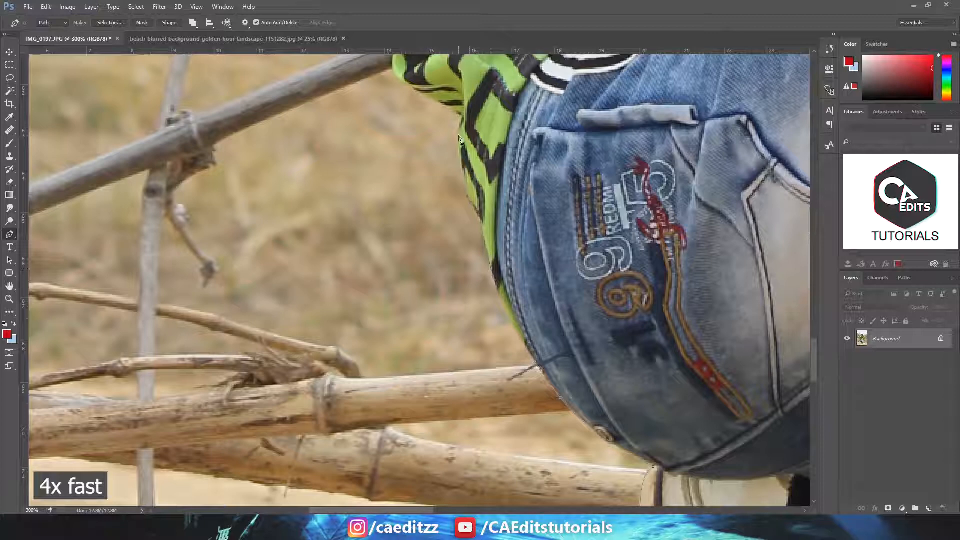
Trace the path around the back edge of the green shirt's hem above the jeans.
left_click(459, 135)
left_click(462, 118)
left_click(446, 106)
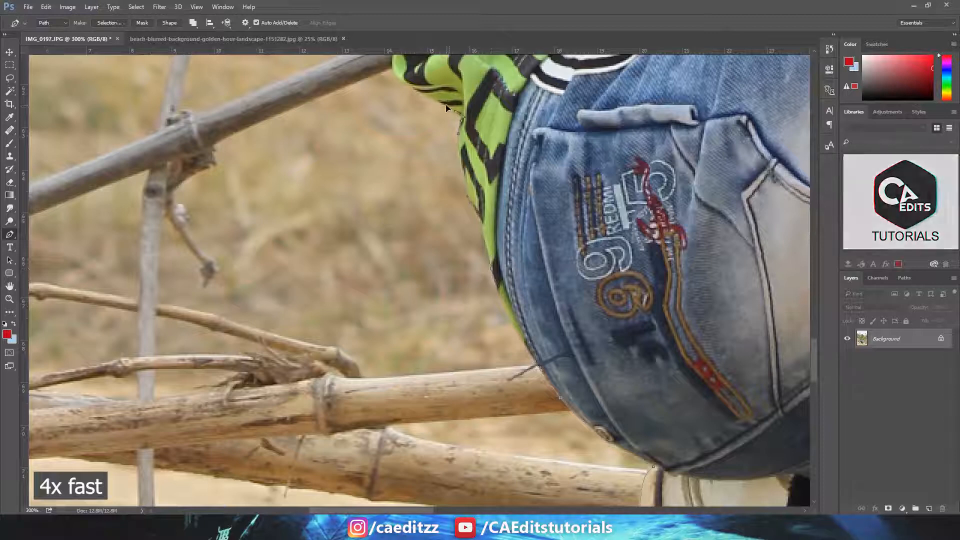
left_click_drag(444, 102, 584, 303)
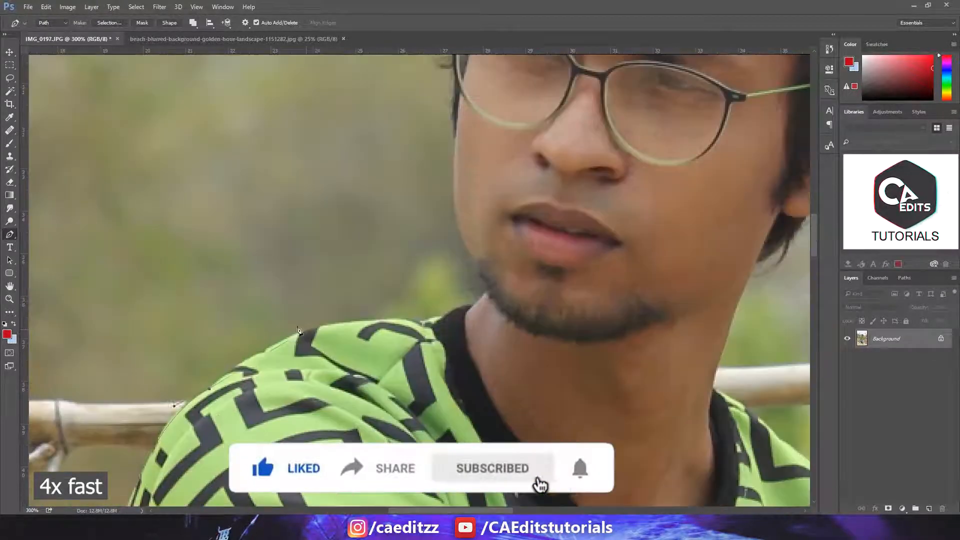
Trace the path over the shirt's shoulder and black collar up to the neck below the chin.
left_click_drag(307, 330, 341, 318)
left_click_drag(443, 316, 462, 310)
key("ctrl+plus")
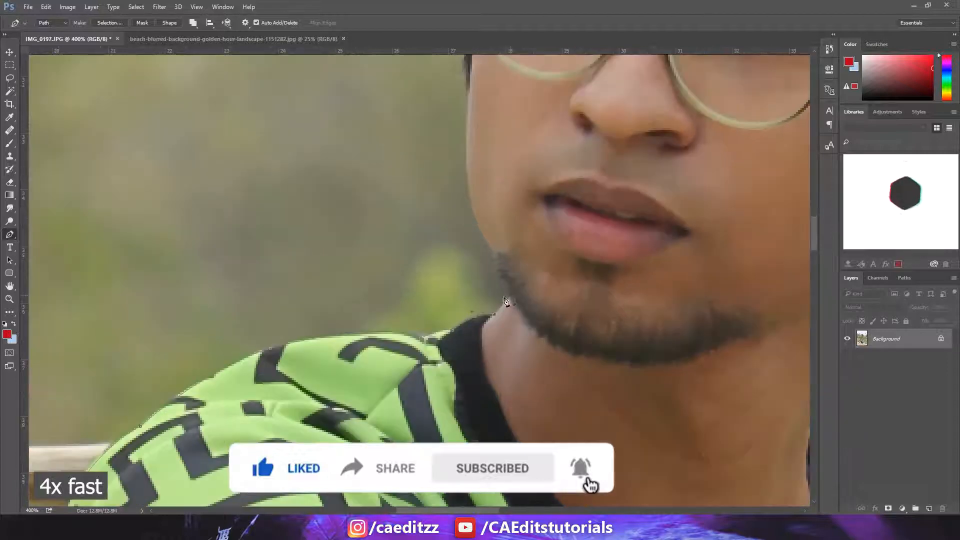
left_click(507, 295)
Trace the path up the bearded jaw, cheek and stray side hair to the corner of the glasses frame.
left_click_drag(494, 266, 493, 253)
left_click_drag(522, 166, 570, 310)
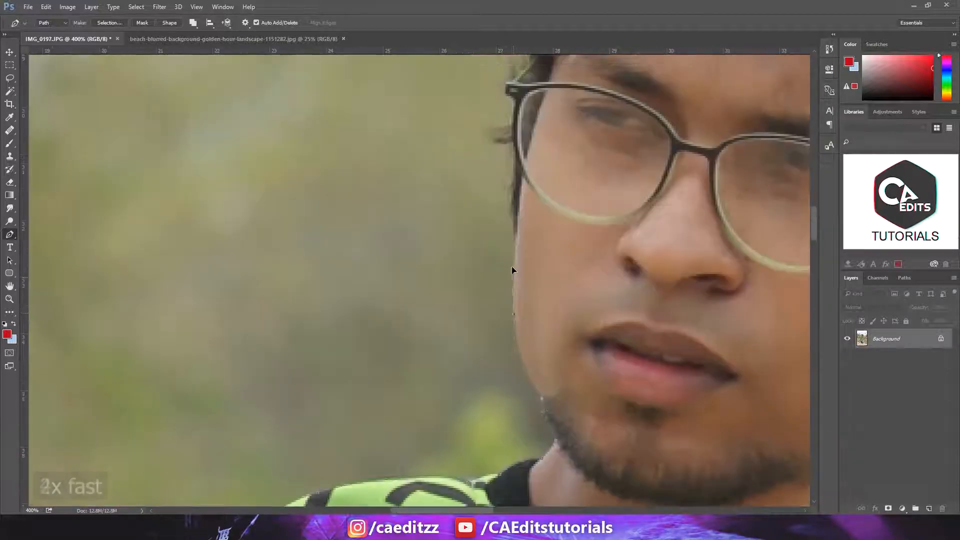
left_click_drag(508, 193, 518, 301)
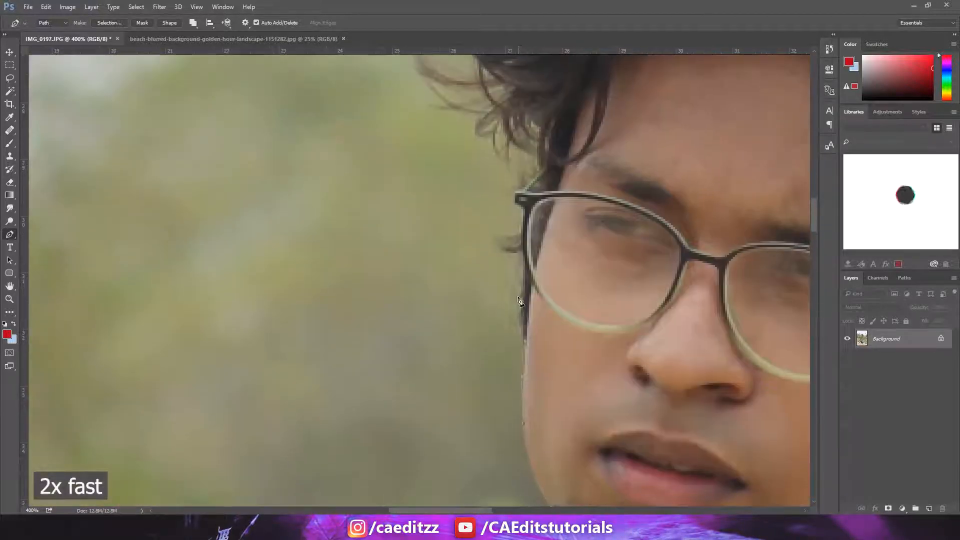
left_click(493, 238)
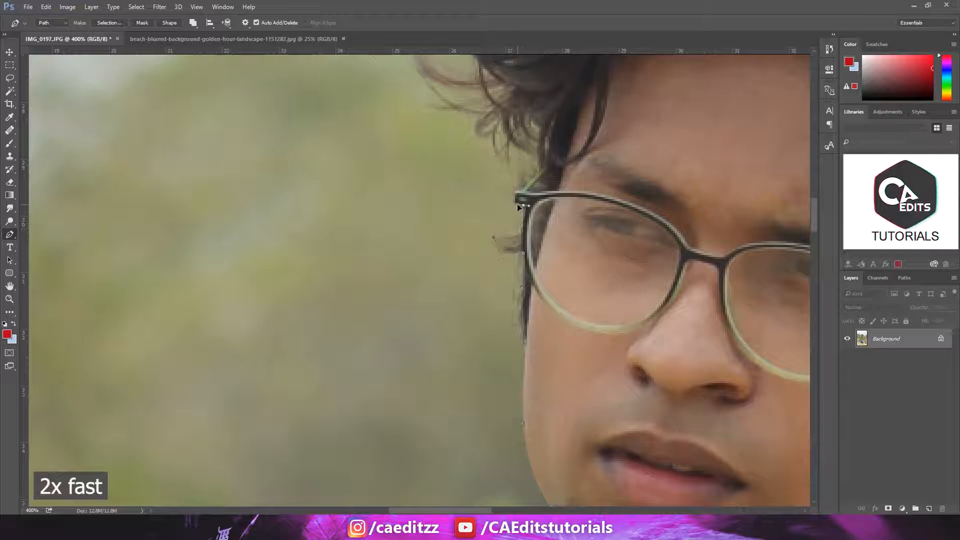
left_click(523, 191)
Carry the path loosely around the outside of the hair, over the head and down to the ear.
key("ctrl+minus")
left_click_drag(539, 171, 516, 258)
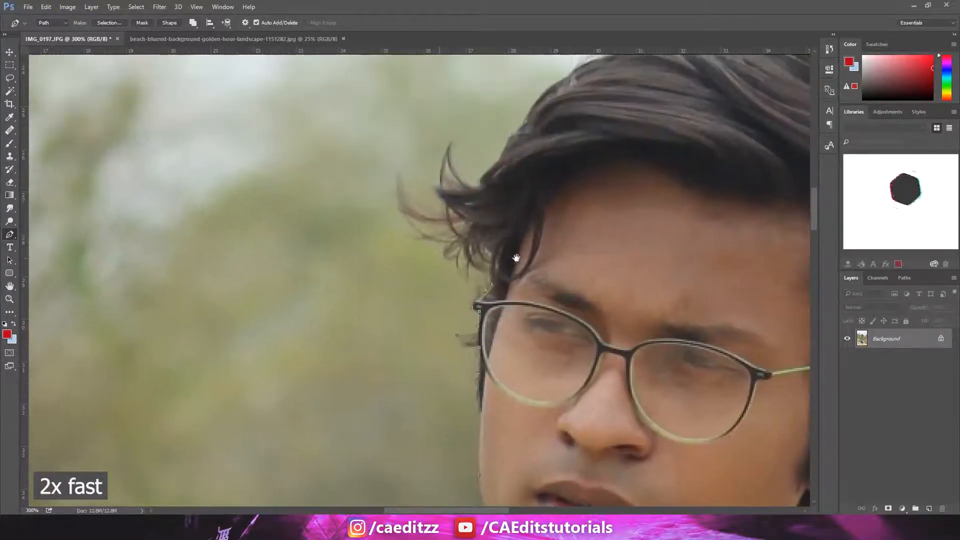
left_click_drag(392, 154, 436, 124)
left_click_drag(437, 124, 414, 305)
left_click_drag(437, 212, 242, 262)
left_click_drag(390, 164, 508, 141)
left_click_drag(714, 235, 730, 274)
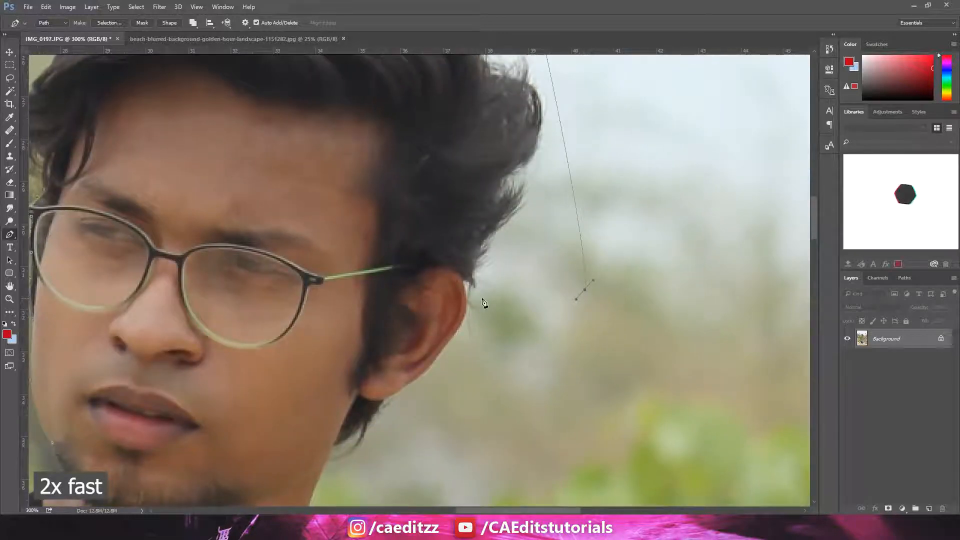
left_click(481, 302)
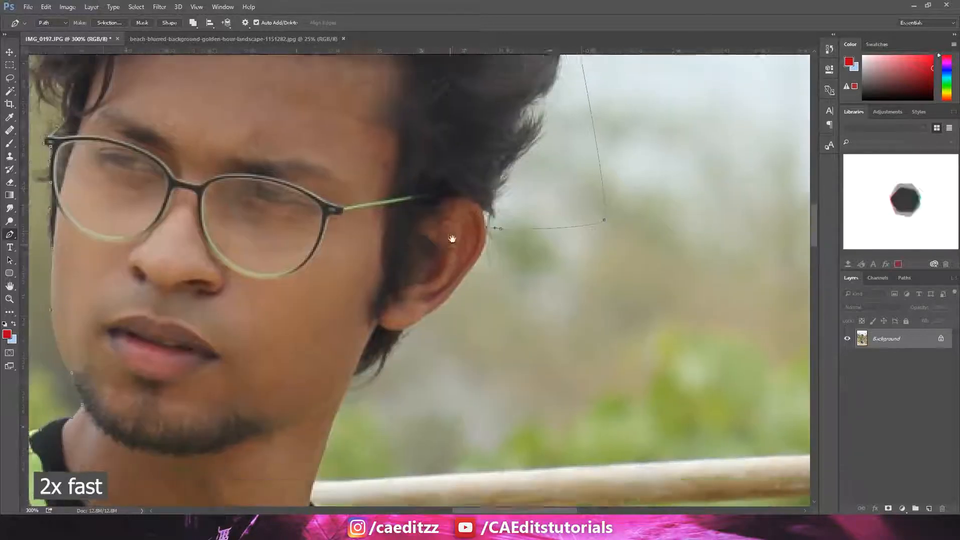
Trace the path down the ear's outer edge, around the hair behind it and down the neck to the collar.
left_click_drag(481, 302, 472, 263)
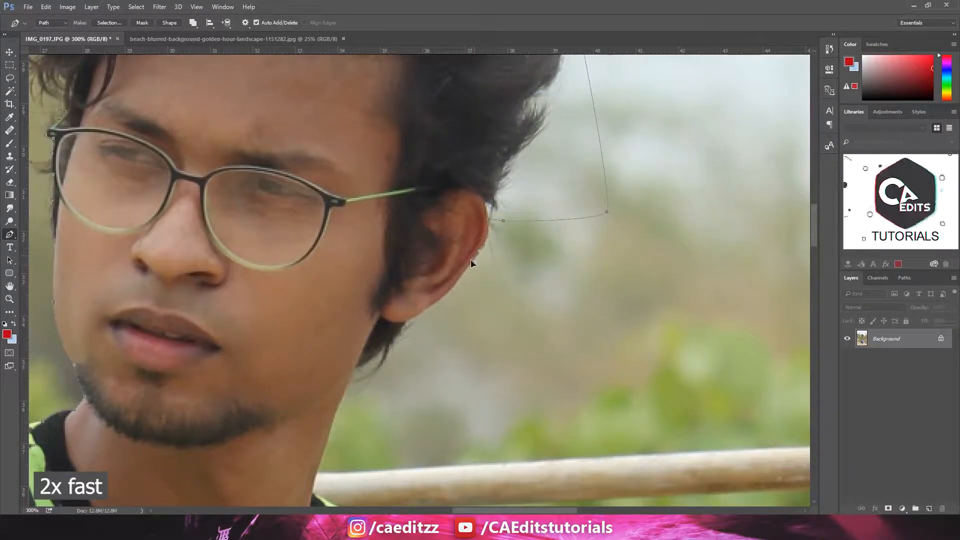
left_click(404, 323)
left_click(386, 383)
left_click_drag(356, 367, 355, 291)
left_click(344, 340)
left_click_drag(416, 398, 331, 244)
Trace the path along the far shoulder of the green shirt down to the upper sleeve.
left_click_drag(322, 237, 331, 259)
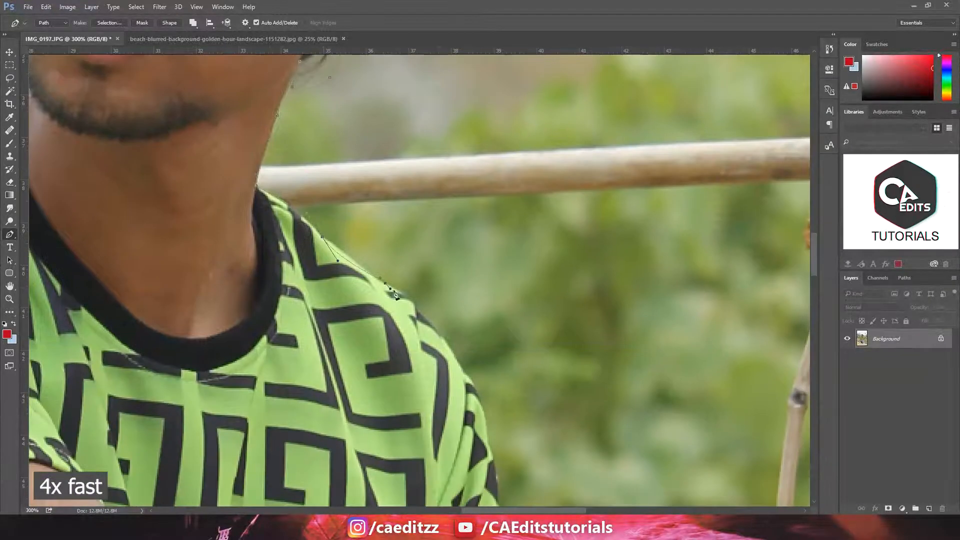
left_click_drag(469, 398, 470, 399)
left_click_drag(484, 410, 418, 261)
left_click_drag(425, 306, 413, 173)
Trace the path down the sleeve's outer edge and around its hem to the forearm.
left_click_drag(430, 210, 431, 217)
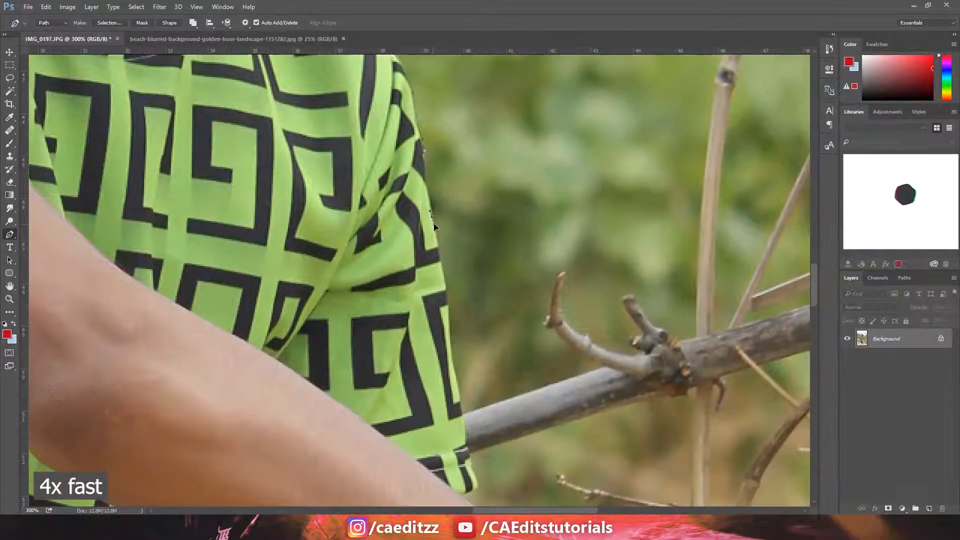
left_click_drag(432, 251, 425, 141)
left_click_drag(443, 214, 441, 221)
left_click_drag(447, 293, 437, 179)
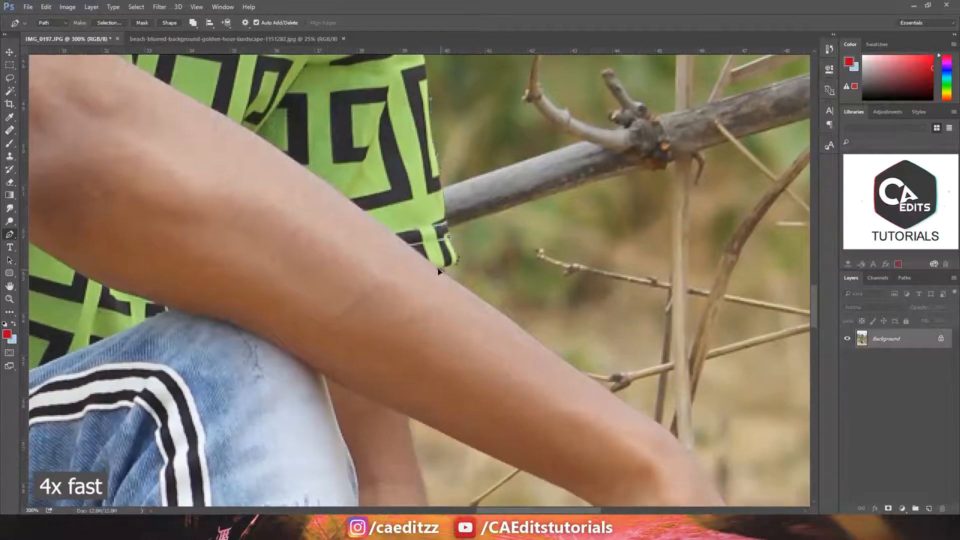
Trace the path along the forearm's upper edge, over the wrist and onto the back of the hand.
left_click_drag(555, 359, 424, 213)
left_click_drag(514, 275, 519, 275)
left_click_drag(554, 300, 433, 206)
left_click_drag(480, 262, 482, 268)
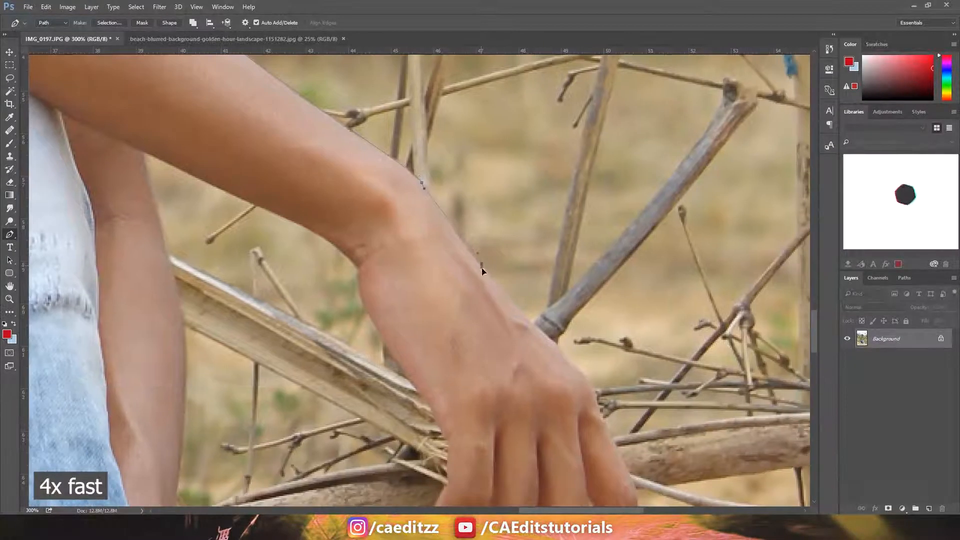
left_click_drag(567, 353, 528, 301)
Trace the path around the little finger and the fingertips of the hanging hand.
left_click_drag(518, 343, 503, 280)
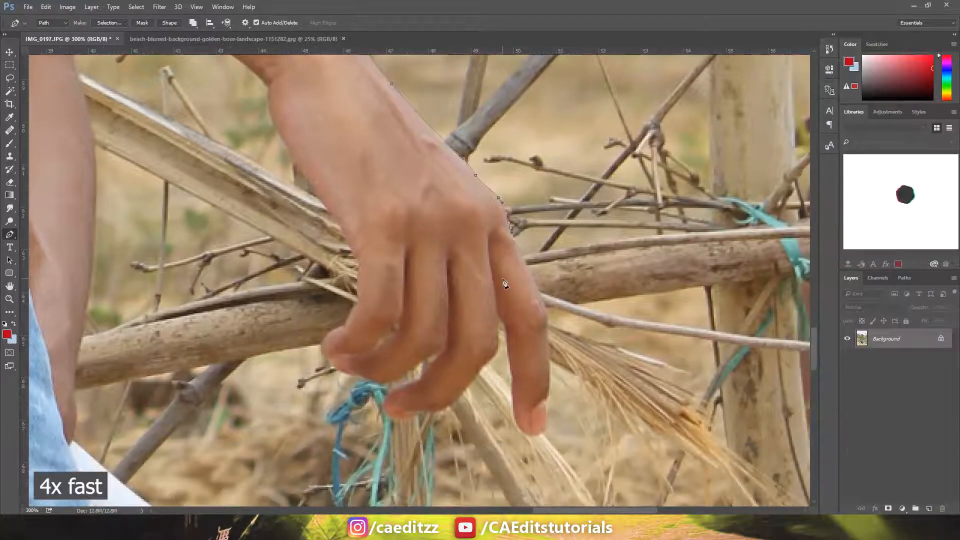
left_click(547, 343)
left_click(546, 405)
left_click_drag(535, 436, 520, 434)
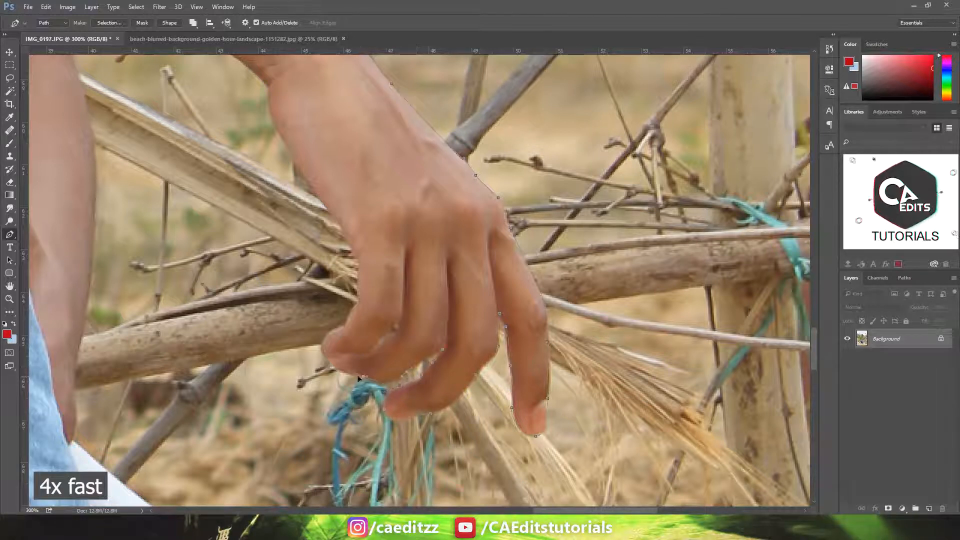
left_click(345, 327)
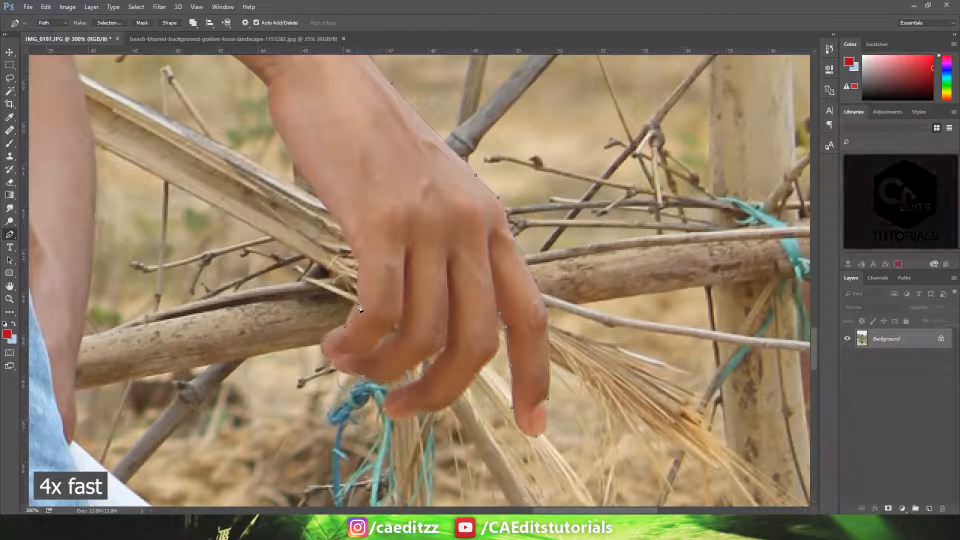
Trace the path up the thumb side of the hand toward the wrist, removing curve handles where the direction changes sharply.
left_click_drag(358, 302, 367, 297)
left_click(359, 302, "alt")
left_click(359, 266, "alt")
left_click_drag(350, 225, 380, 334)
left_click(365, 328)
left_click_drag(315, 254, 311, 245)
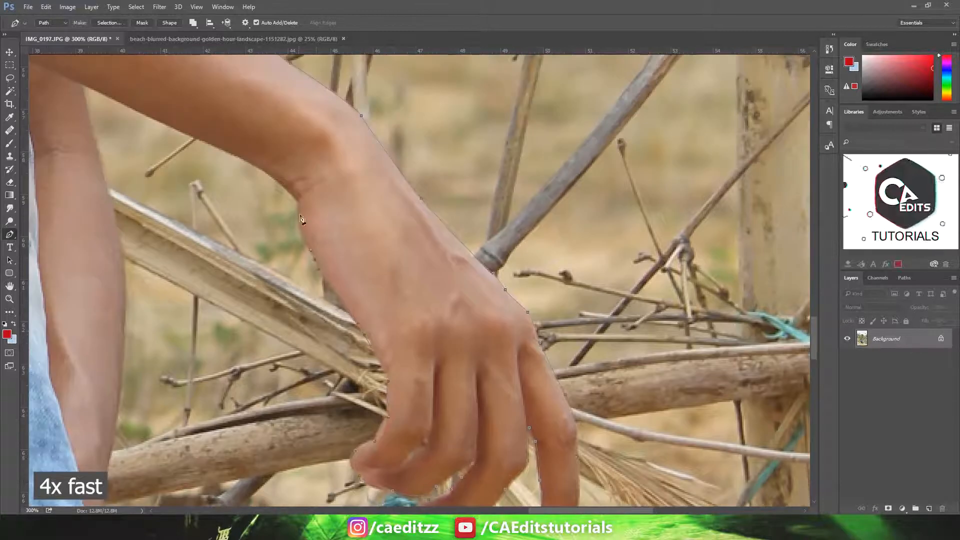
Trace the path around the wrist and along the forearm's underside to the rear arm.
left_click(298, 197, "alt")
left_click_drag(298, 197, 443, 303)
left_click_drag(412, 278, 405, 273)
left_click(244, 196)
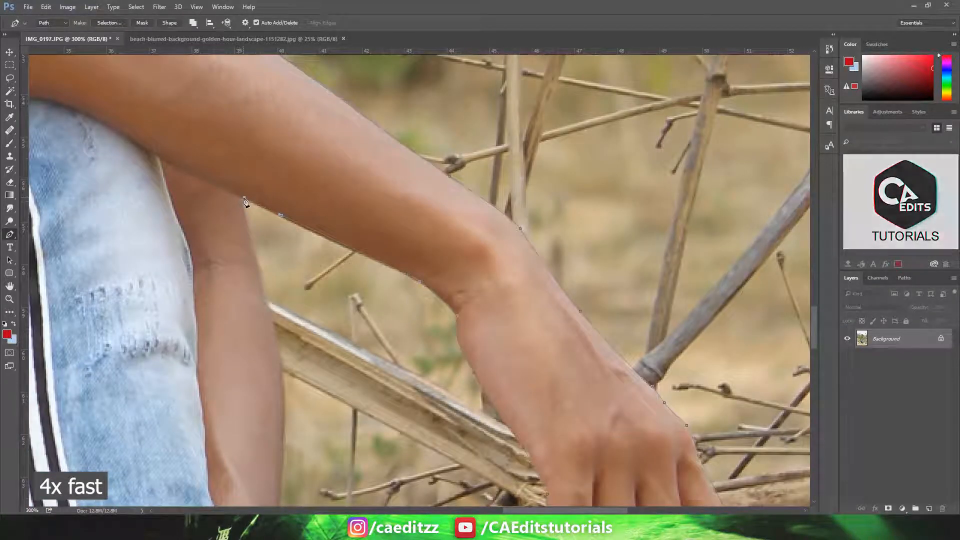
Trace the path down the outer edge of the rear arm to the folded leg's jeans.
left_click_drag(219, 318, 260, 256)
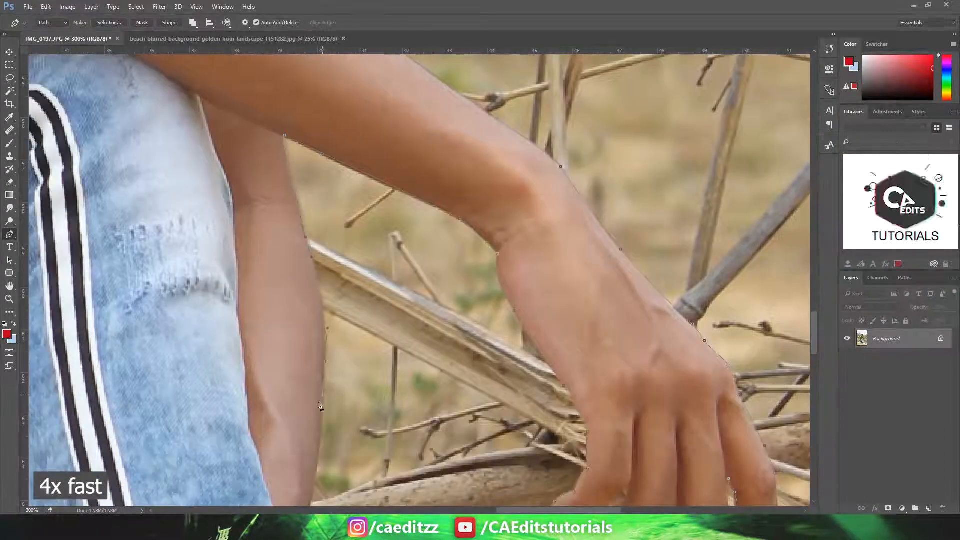
scroll(316, 326, "down", 4)
left_click_drag(305, 442, 309, 236)
left_click(310, 221)
Trace the path along the folded leg and around its knee down to the front shoe's laces.
left_click_drag(392, 290, 329, 185)
left_click_drag(432, 275, 441, 283)
left_click_drag(464, 349, 422, 256)
left_click_drag(525, 356, 525, 381)
left_click_drag(515, 425, 481, 302)
left_click_drag(436, 347, 233, 251)
Trace the path along the top edge of the sandy mound beyond the front shoe's laces.
left_click(238, 253)
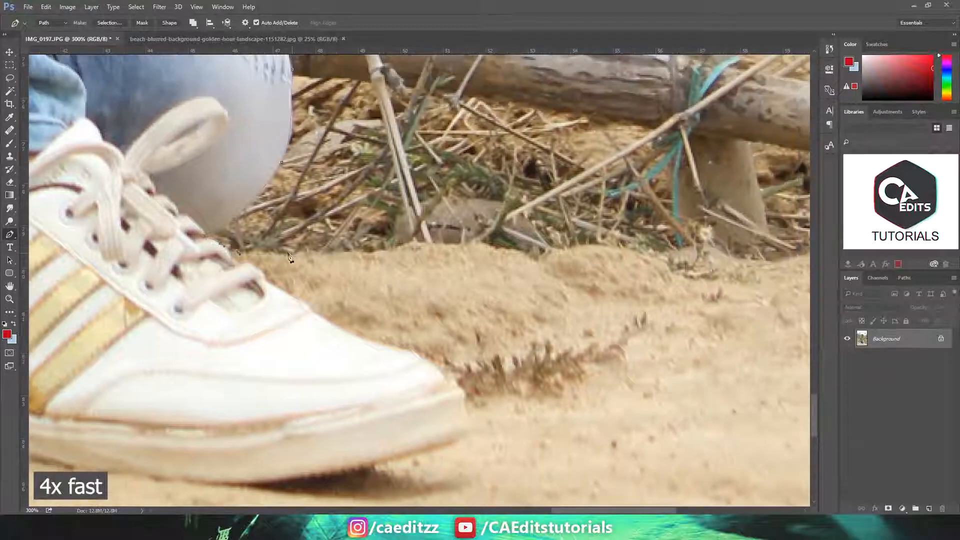
left_click(293, 254)
left_click(356, 251)
left_click(398, 246)
left_click_drag(443, 243, 455, 244)
Continue the path along the sand's upper edge below the fence and past the photo's right edge.
left_click_drag(622, 274, 403, 275)
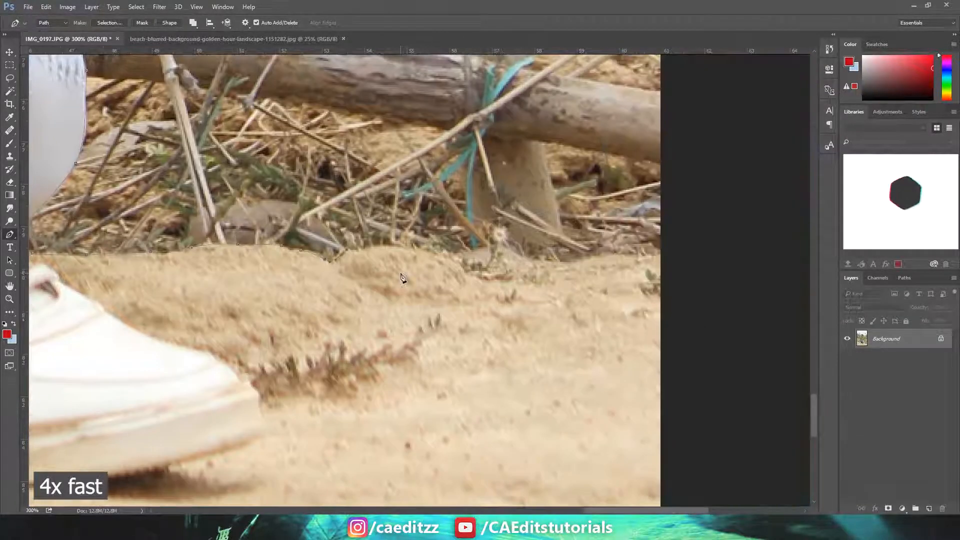
left_click_drag(475, 289, 271, 294)
left_click_drag(230, 258, 245, 260)
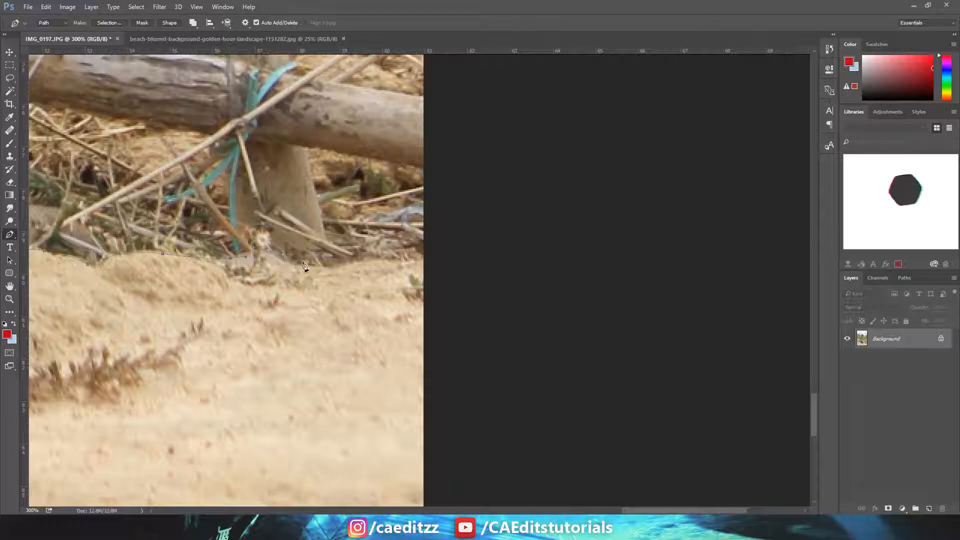
left_click_drag(302, 262, 334, 265)
left_click(392, 259)
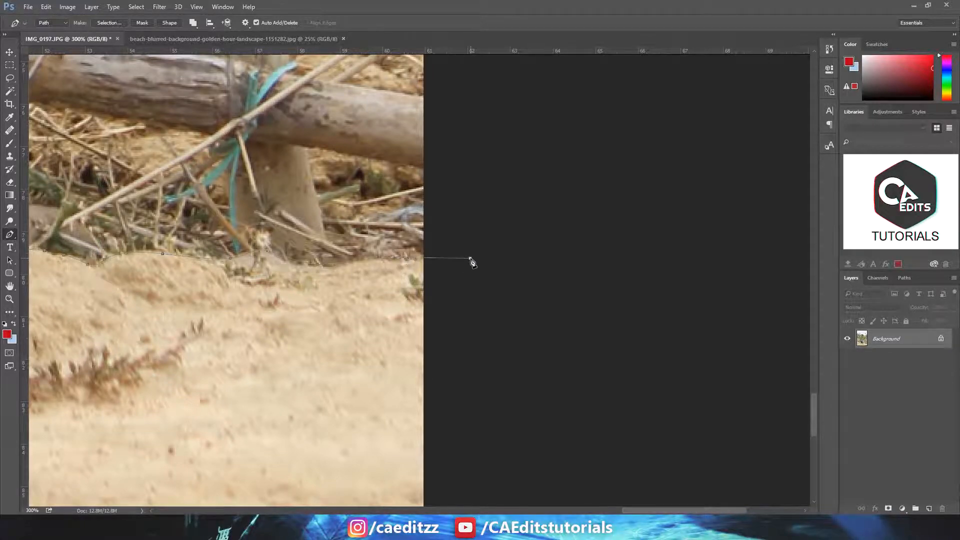
Run the path outside the photo's lower corners and close it at its starting point by the sand's edge.
key("ctrl+minus")
key("ctrl+minus")
key("ctrl+minus")
key("ctrl+minus")
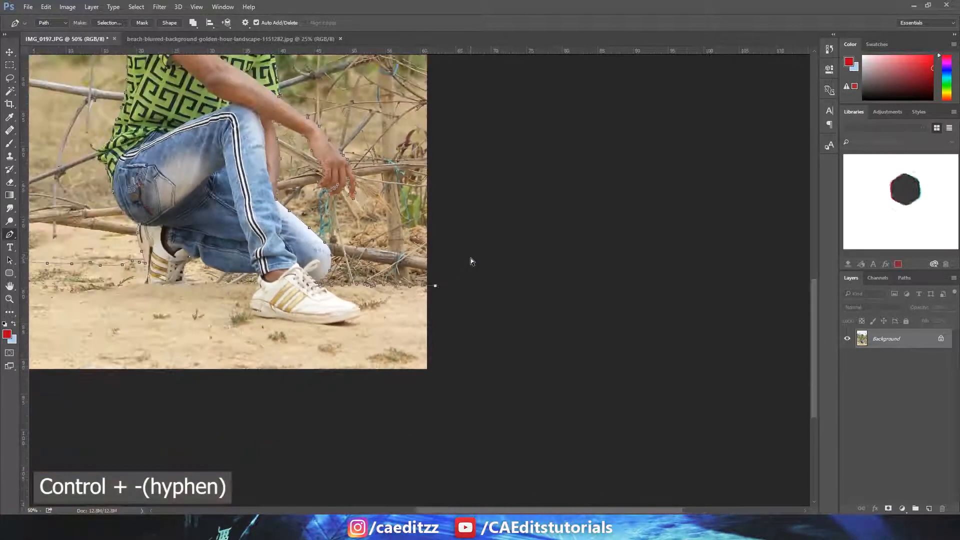
key("ctrl+minus")
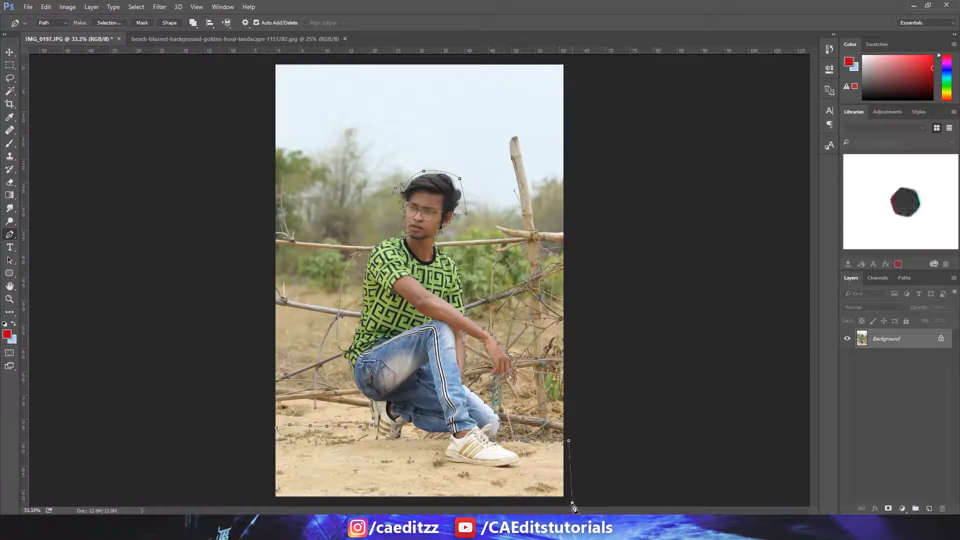
left_click(265, 502)
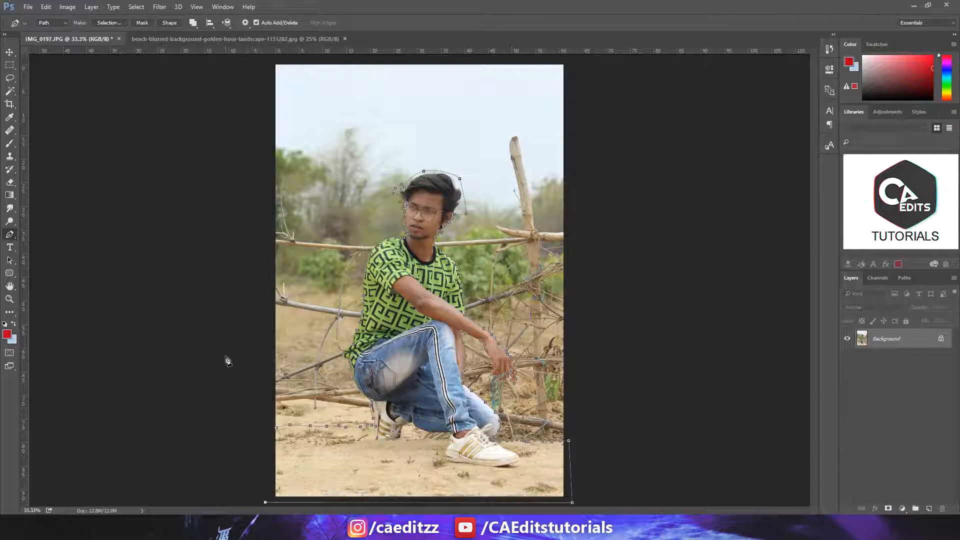
left_click(250, 436)
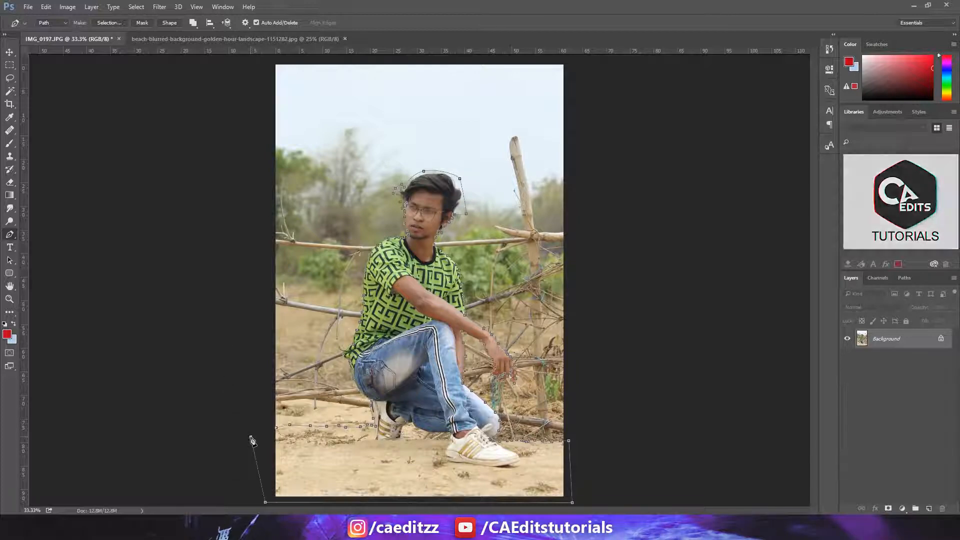
left_click(278, 429)
Convert the closed path into a new anti-aliased selection with a feather radius of 0 pixels.
right_click(370, 456)
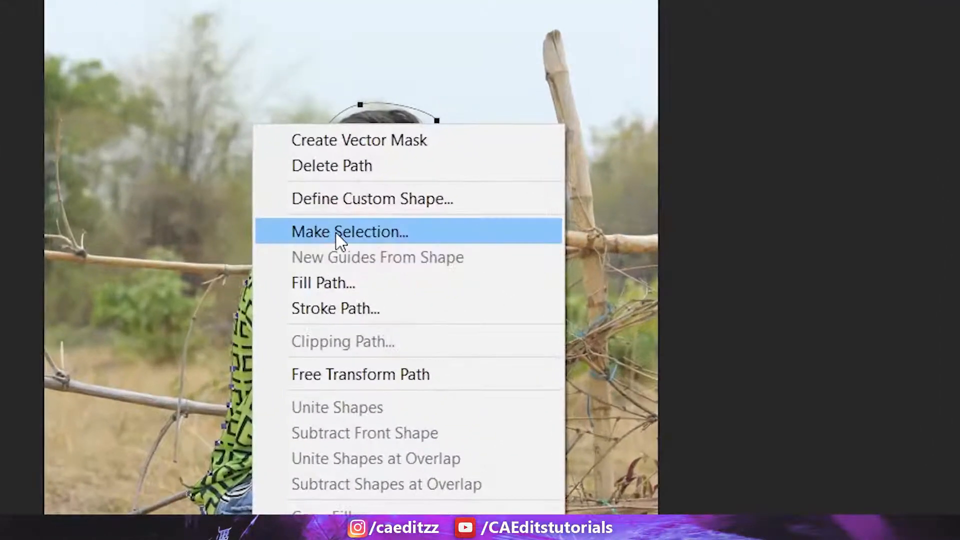
left_click(338, 233)
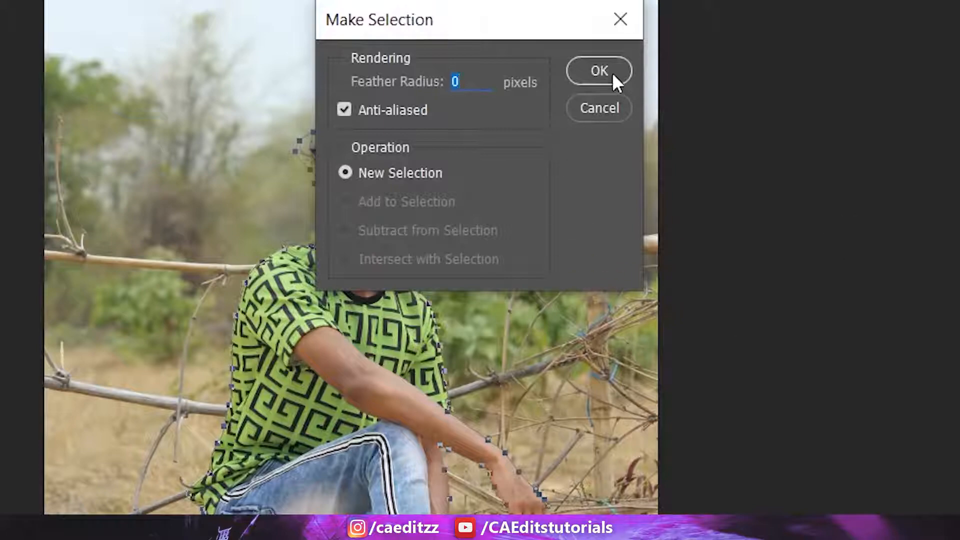
left_click(610, 72)
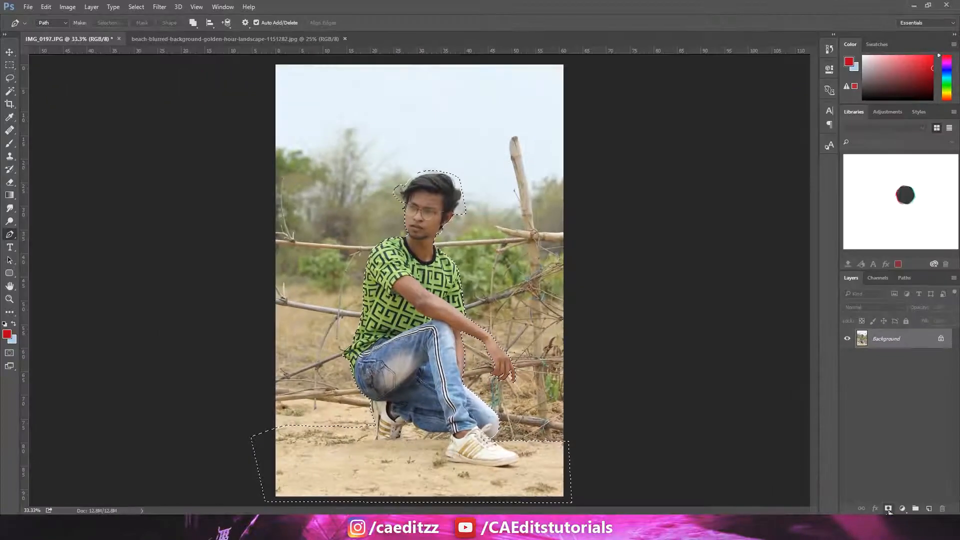
Mask the photo layer to the selection, and duplicate the masked layer with the original hidden.
left_click(888, 509)
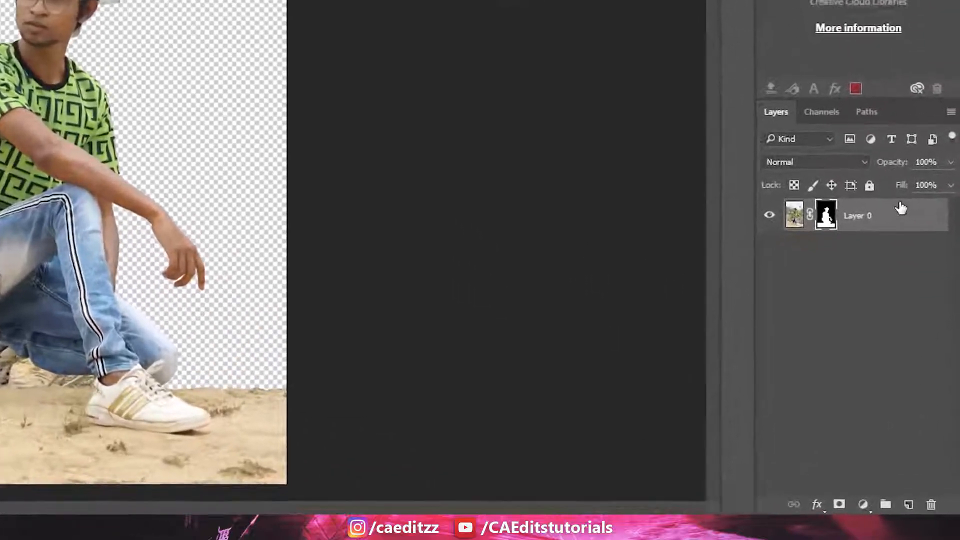
left_click_drag(922, 337, 920, 446)
left_click_drag(891, 394, 906, 503)
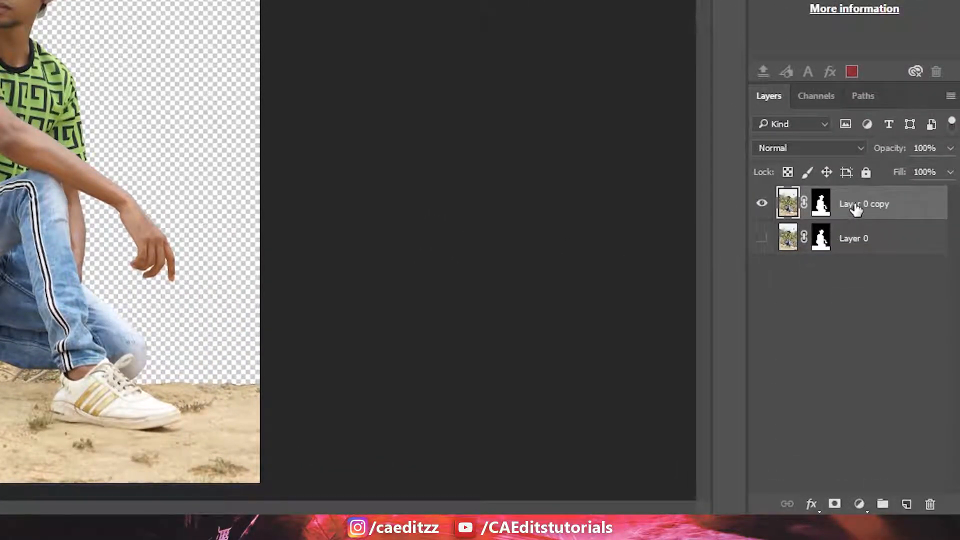
Refine the copied layer's mask around the man's hair with a size 50 refine brush, outputting to Layer Mask.
left_click(820, 204)
right_click(820, 204)
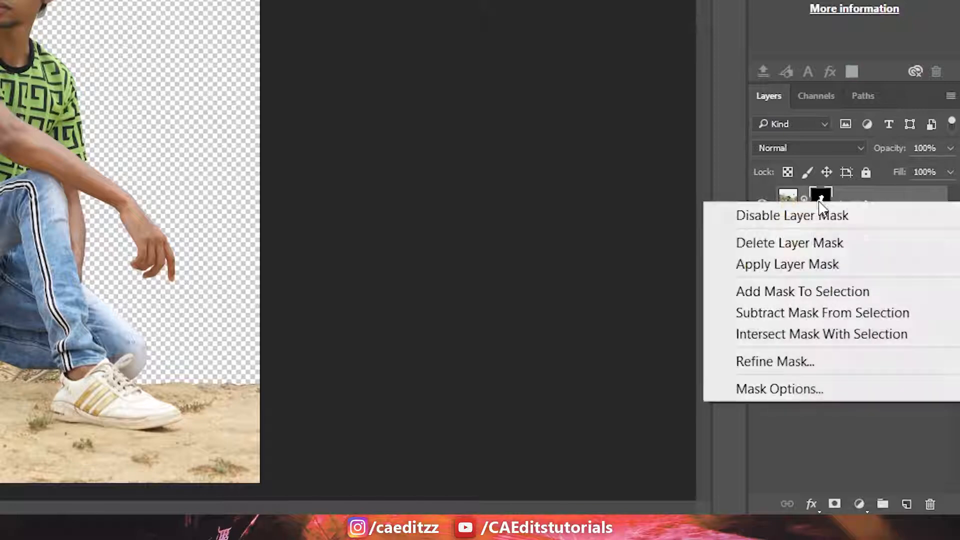
left_click(769, 356)
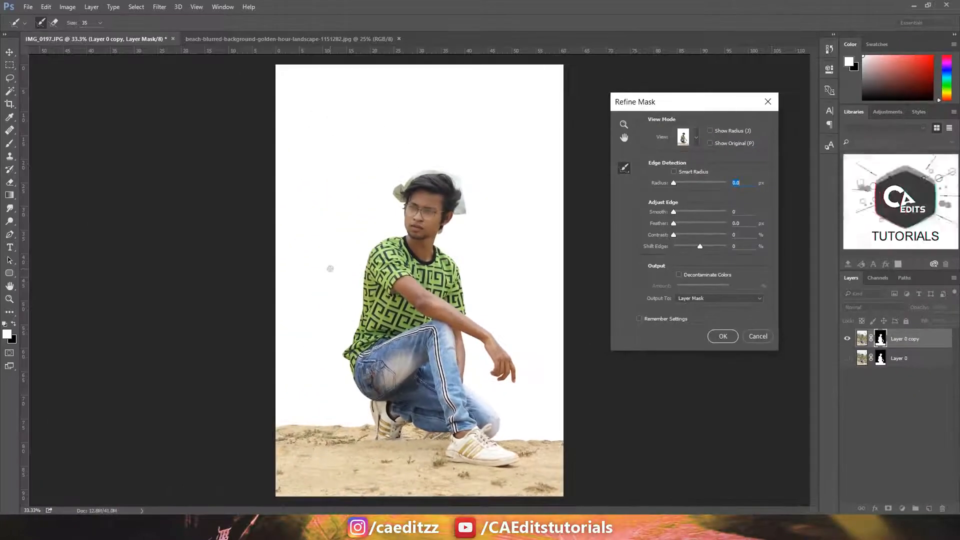
key("ctrl+plus")
key("ctrl+plus")
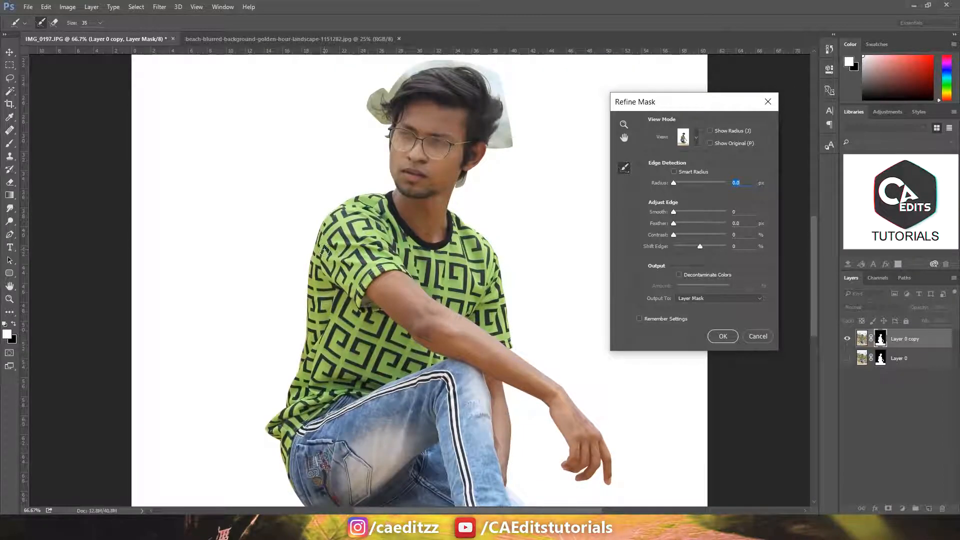
key("ctrl+plus")
left_click_drag(368, 214, 375, 334)
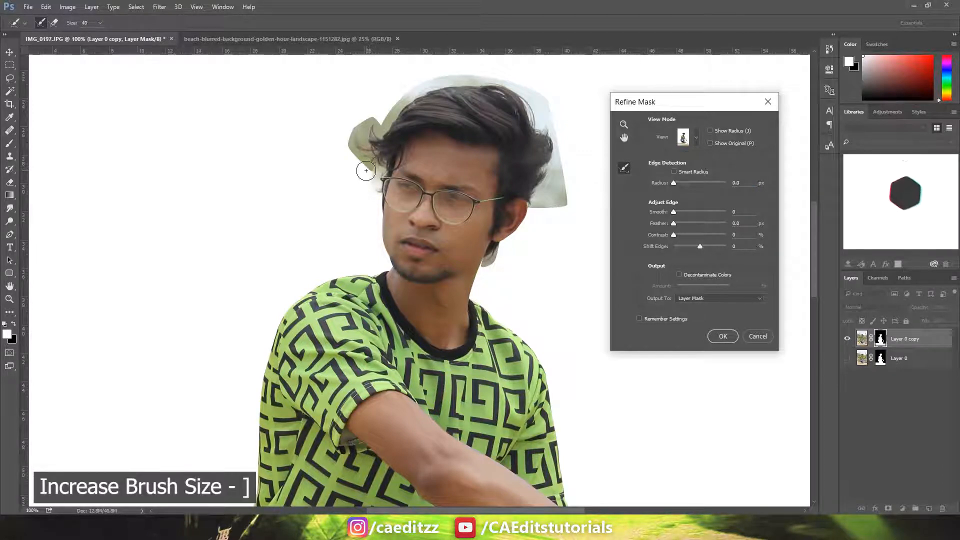
key("bracketright")
mouse_move(366, 171)
left_mouse_down()
mouse_move(373, 163)
mouse_move(359, 135)
mouse_move(418, 93)
mouse_move(463, 79)
mouse_move(520, 92)
mouse_move(559, 148)
mouse_move(564, 190)
mouse_move(545, 210)
mouse_move(533, 202)
mouse_move(489, 263)
left_mouse_up()
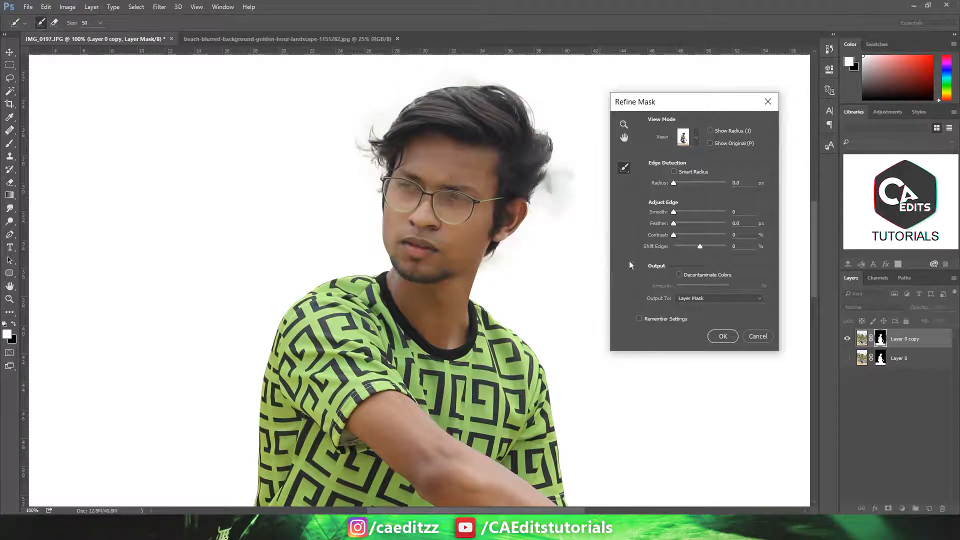
left_click(723, 336)
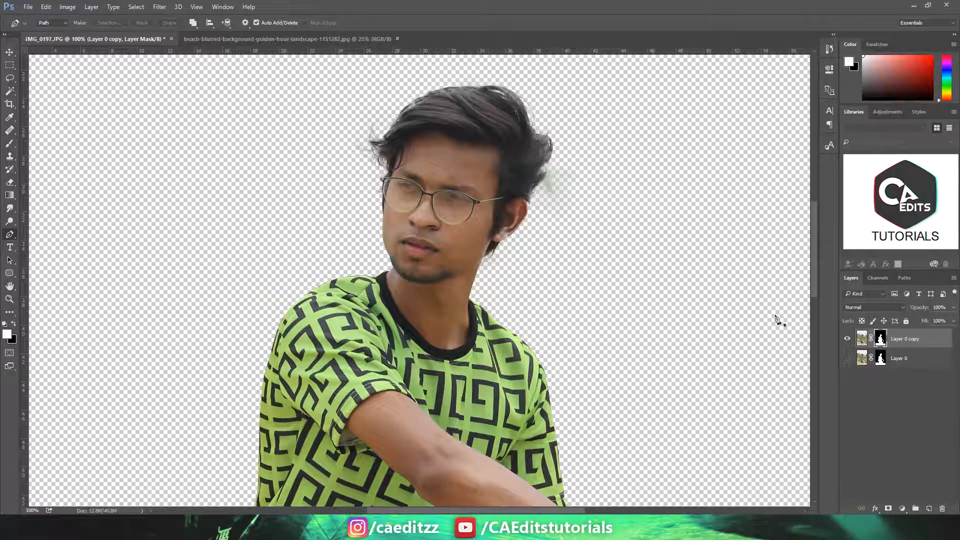
Lasso the leftover haze beside the hair above the ear on Layer 0 copy, delete it, and clear the selection.
left_click(905, 361)
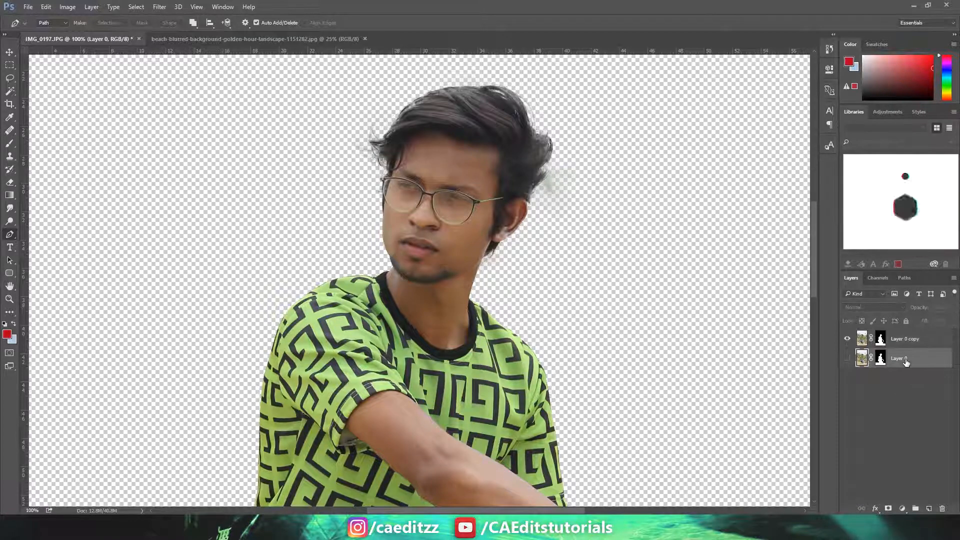
left_click(913, 342)
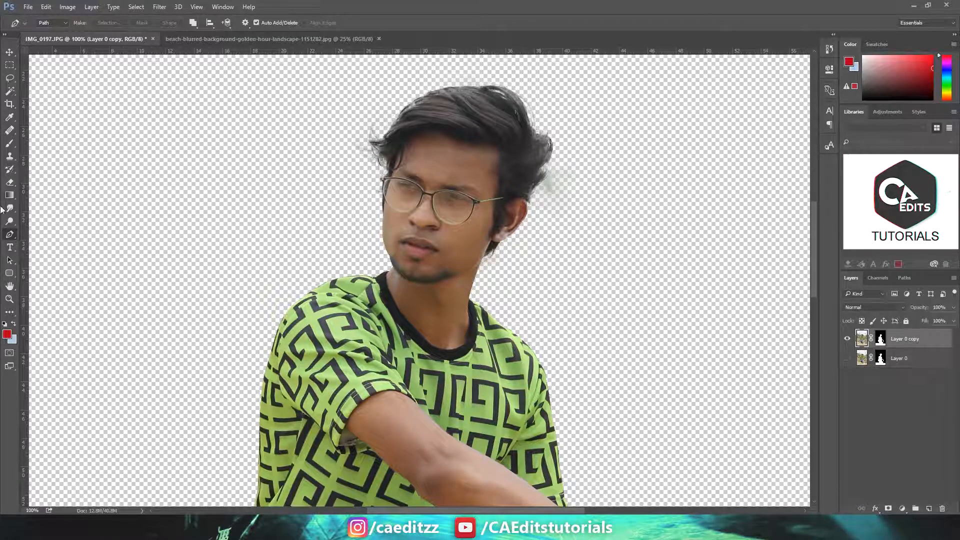
left_click(10, 78)
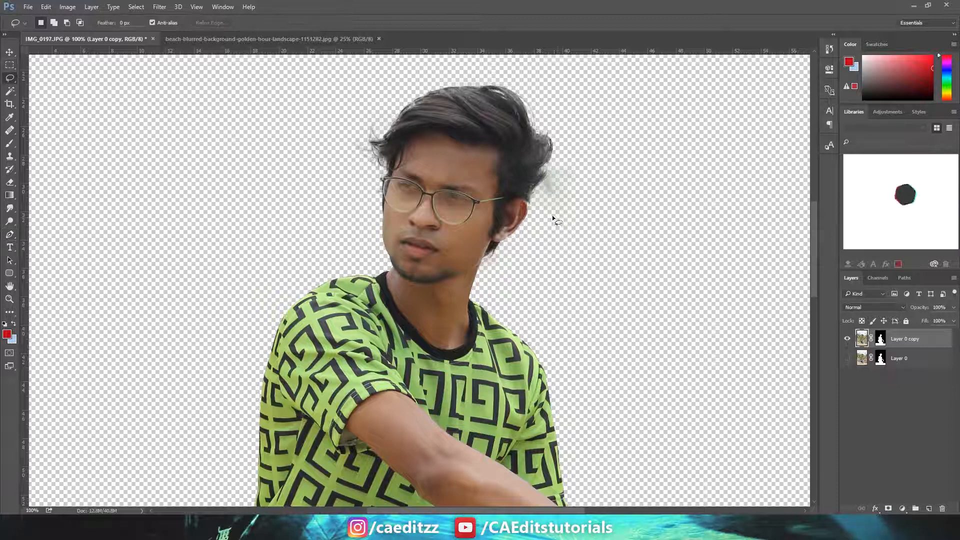
mouse_move(540, 182)
left_mouse_down()
mouse_move(547, 173)
mouse_move(570, 209)
left_mouse_up()
key("Delete")
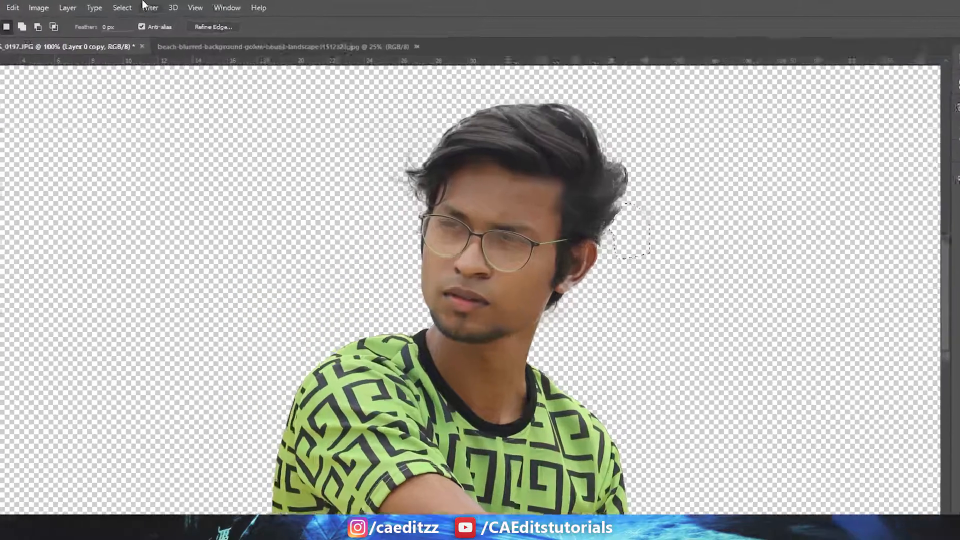
left_click(136, 7)
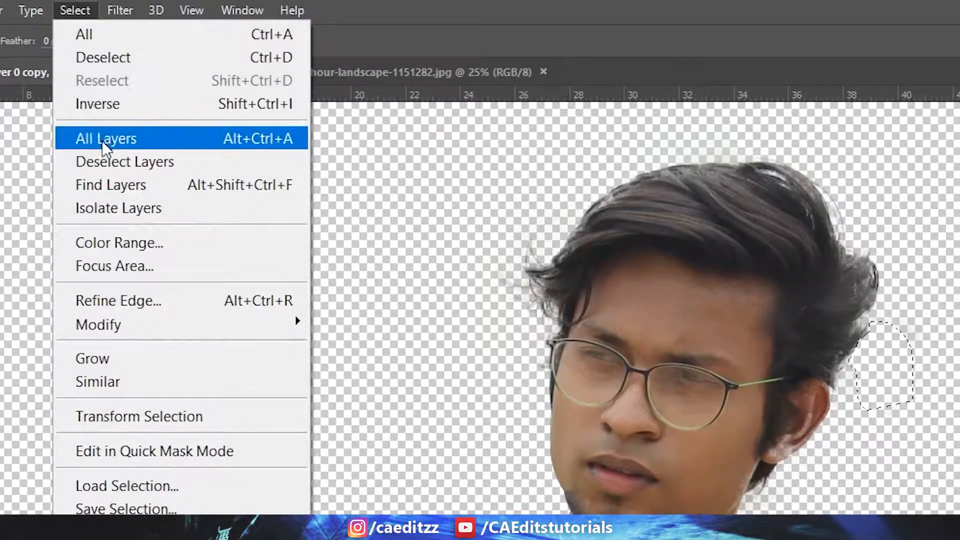
left_click(130, 54)
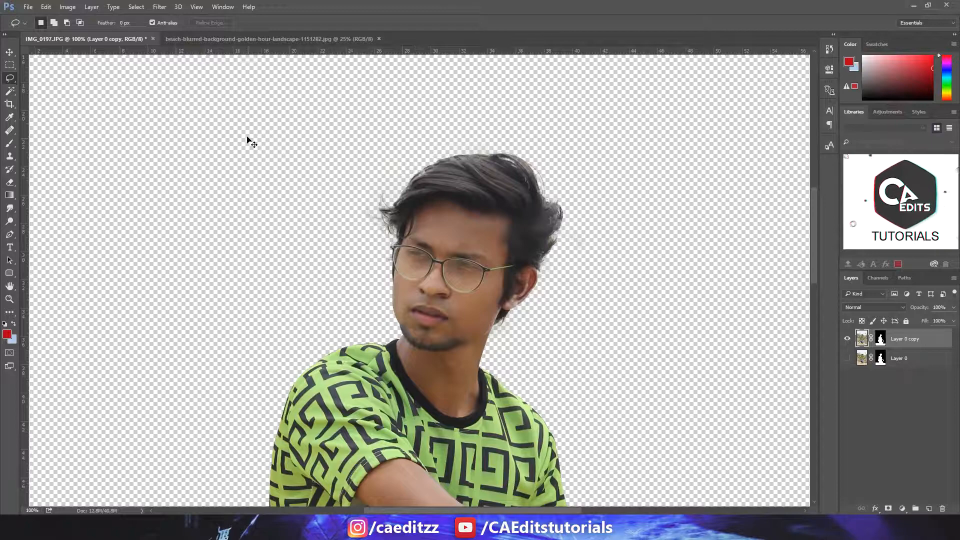
Bring the golden-hour beach picture from its own document into the portrait, directly above Layer 0 and behind the cut-out man.
key("ctrl+minus")
key("ctrl+minus")
key("ctrl+minus")
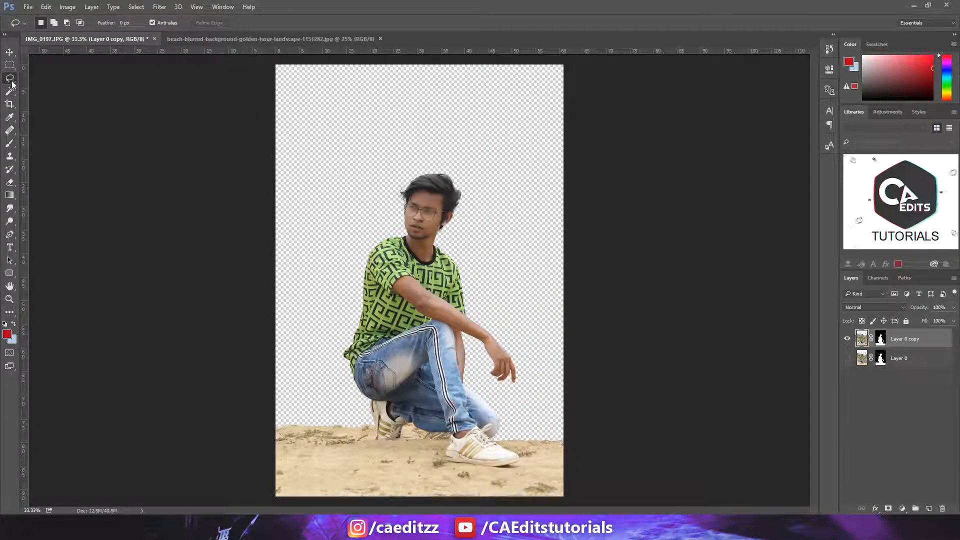
left_click(12, 53)
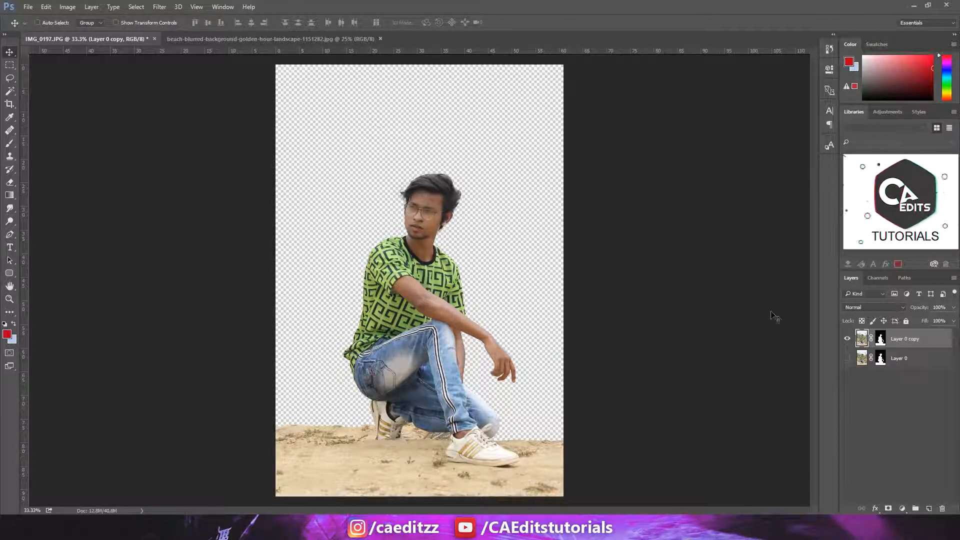
key("alt+bracketleft")
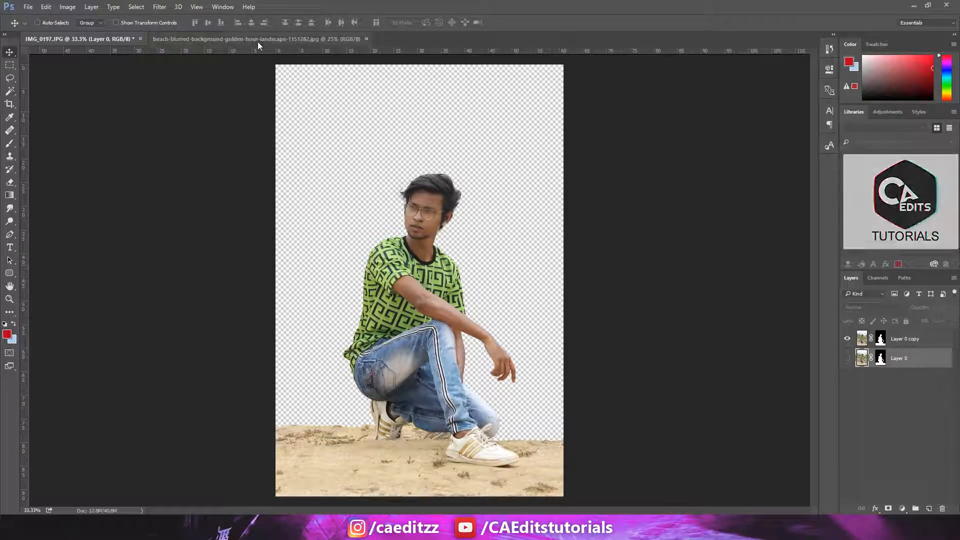
left_click(256, 40)
left_click_drag(402, 257, 504, 289)
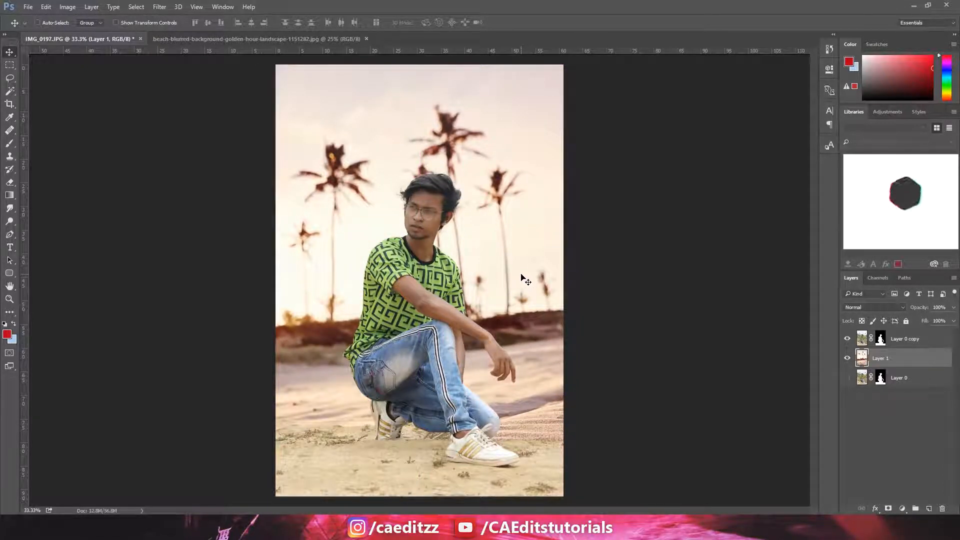
Scale the beach layer to 112.81%, rotate it 2.4°, and shift it slightly up and left to cover the canvas.
key("ctrl+minus")
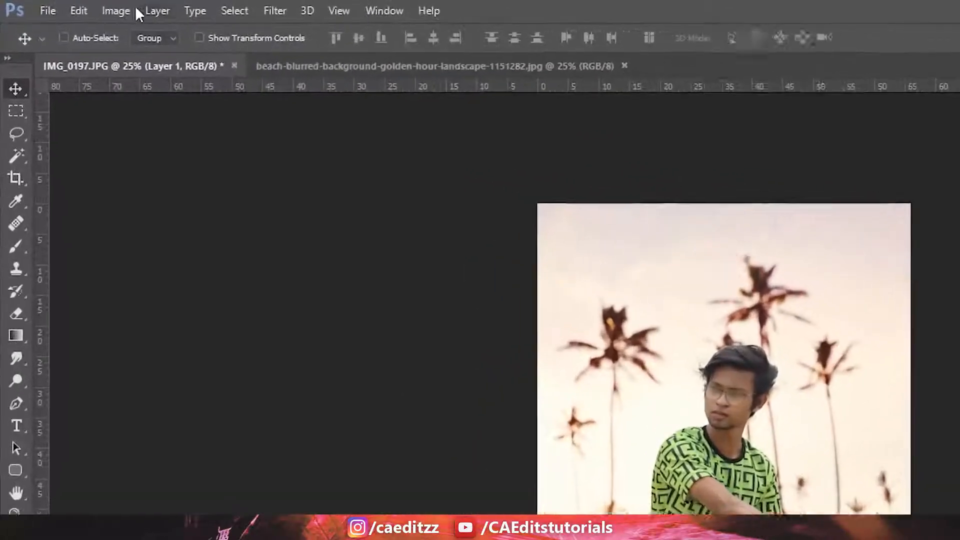
left_click(78, 11)
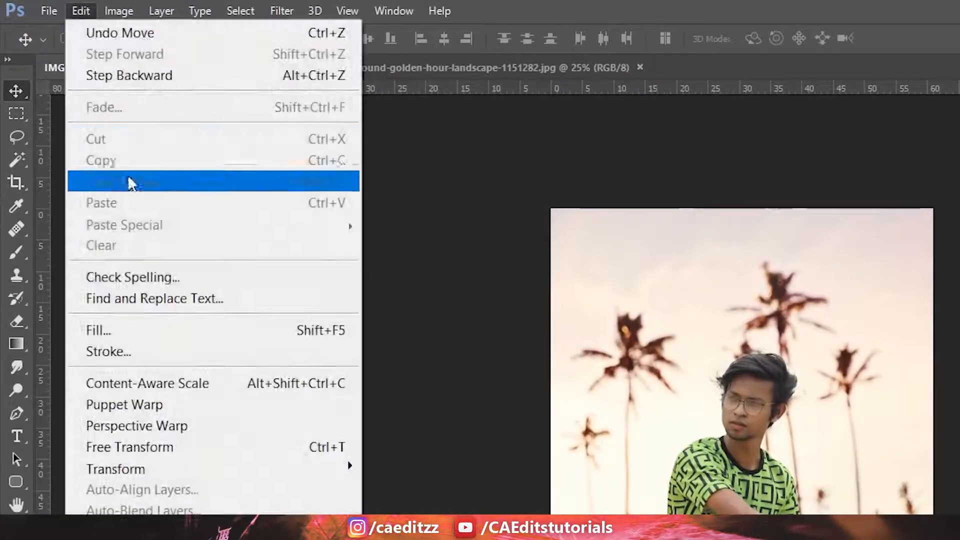
left_click(192, 448)
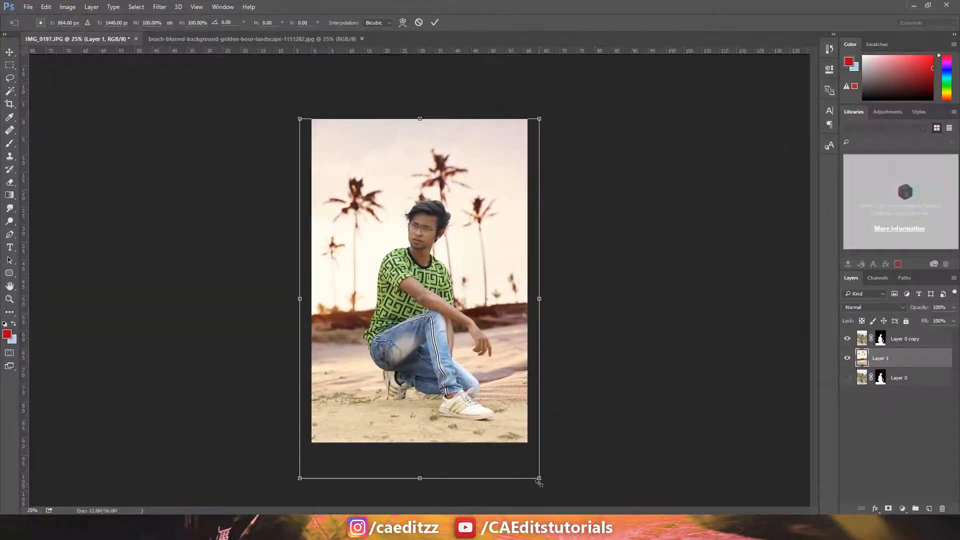
left_click_drag(539, 478, 569, 523)
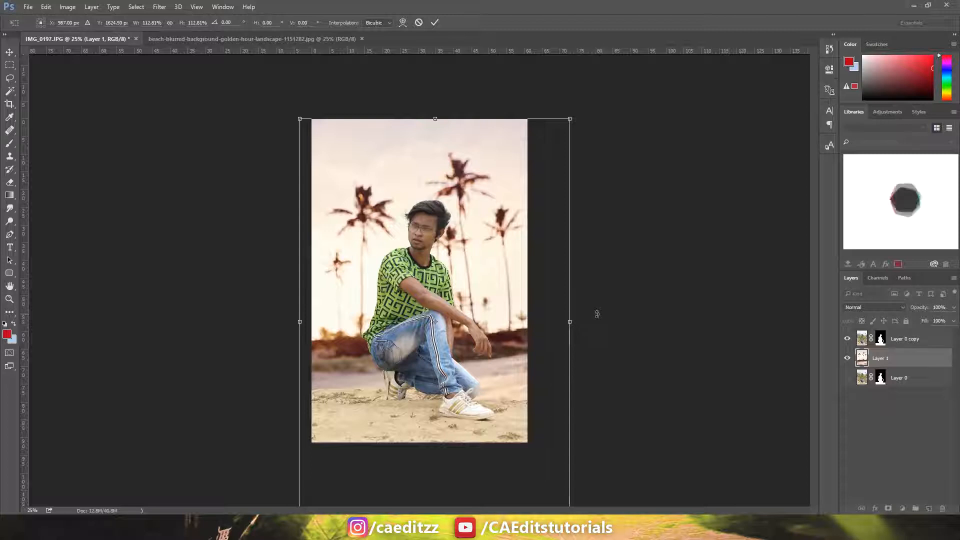
left_click_drag(602, 317, 603, 324)
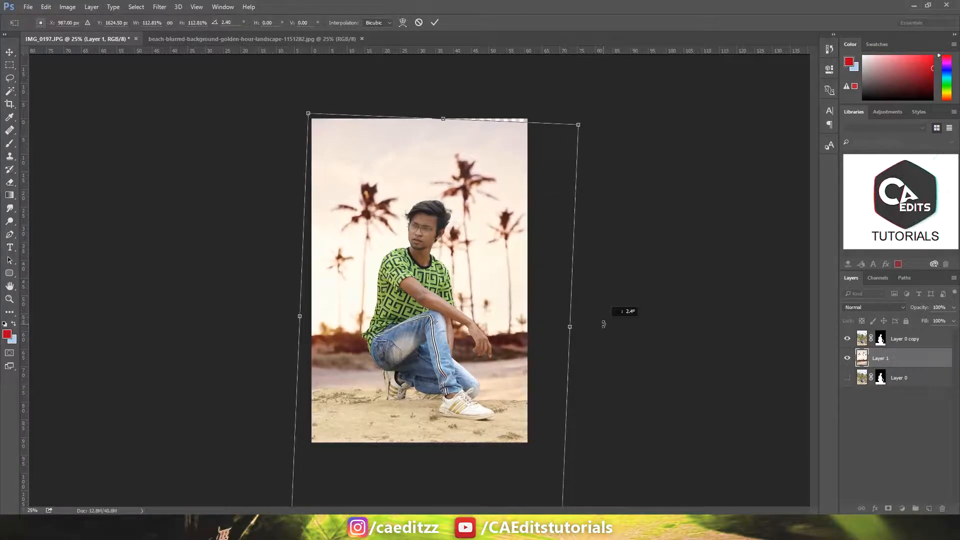
left_click_drag(512, 319, 500, 316)
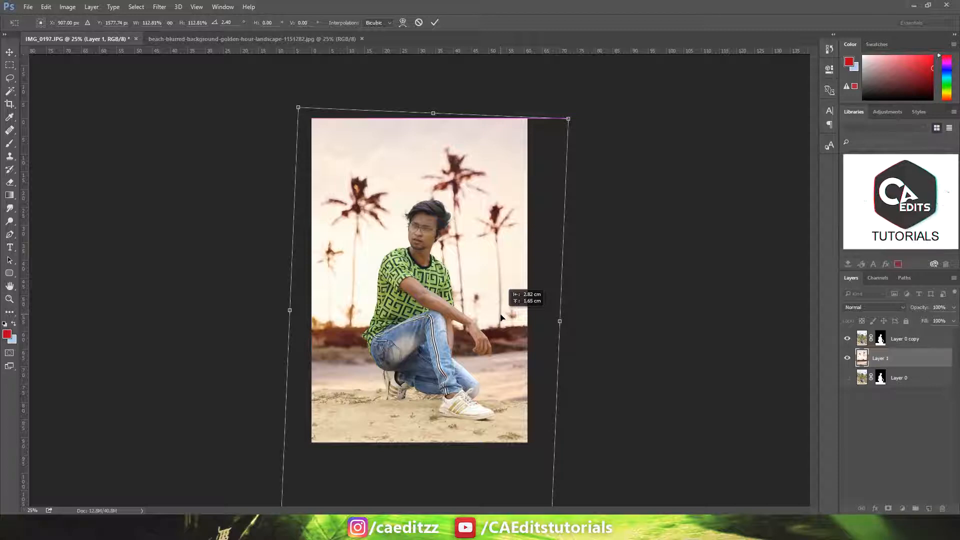
key("Return")
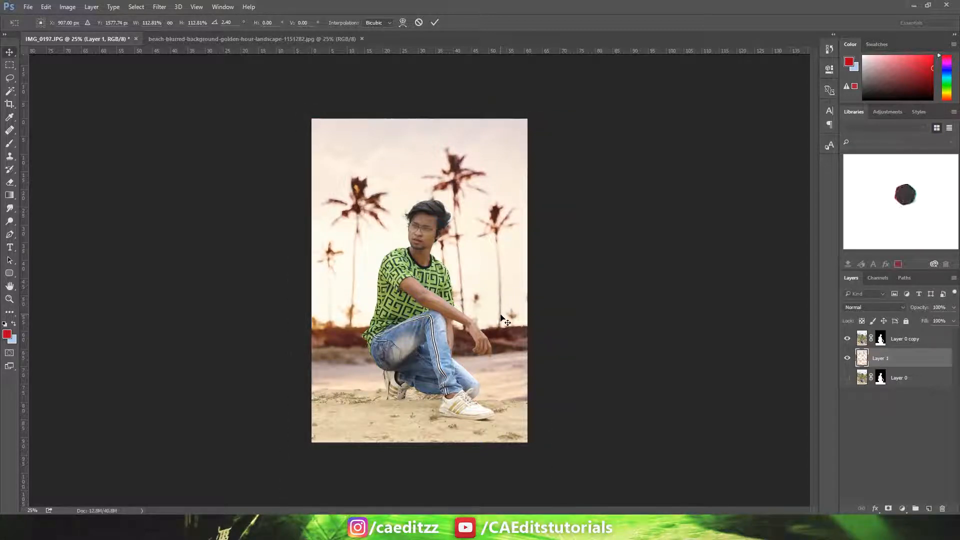
key("ctrl+0")
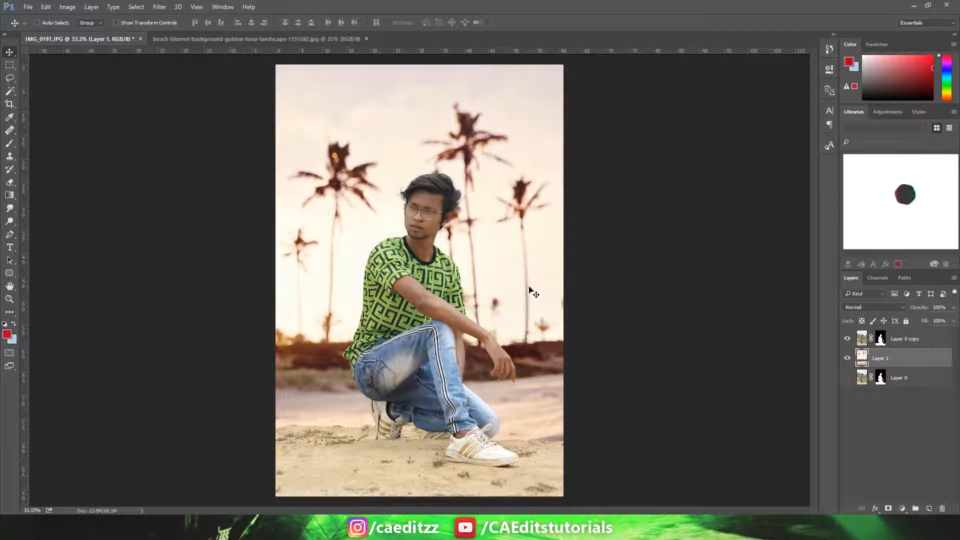
Target Layer 0 copy's mask, reset the colours to default, and set up a soft Brush with 0% hardness.
left_click(884, 340)
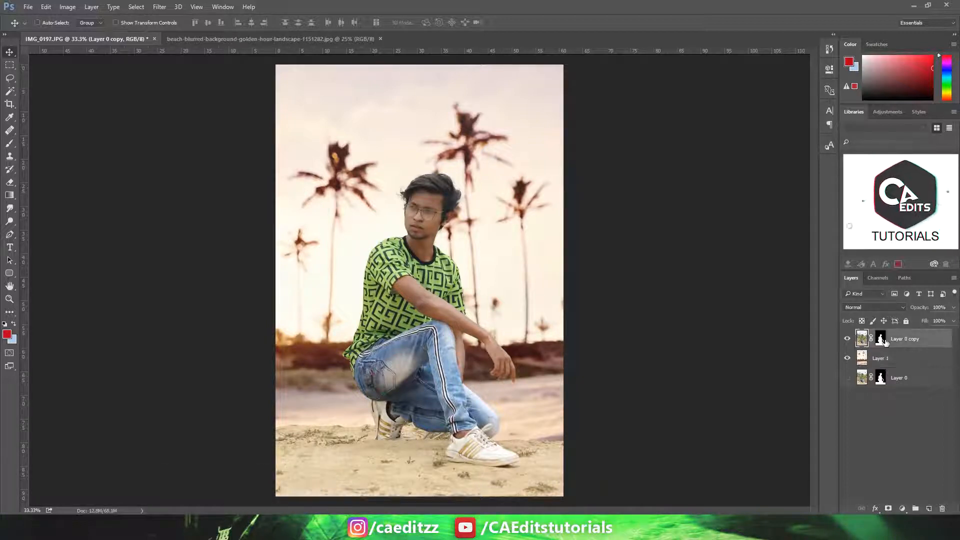
left_click(880, 341)
key("d")
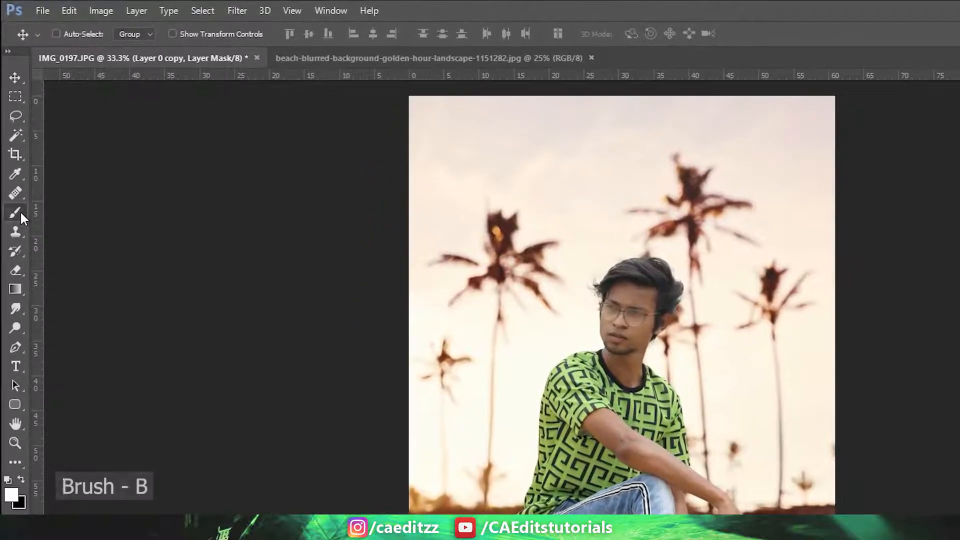
left_click(20, 212)
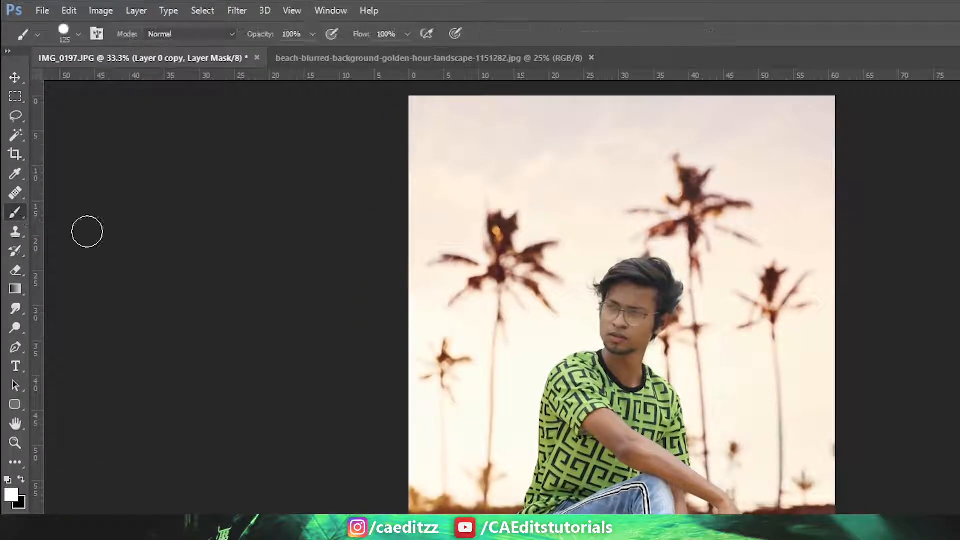
right_click(720, 382)
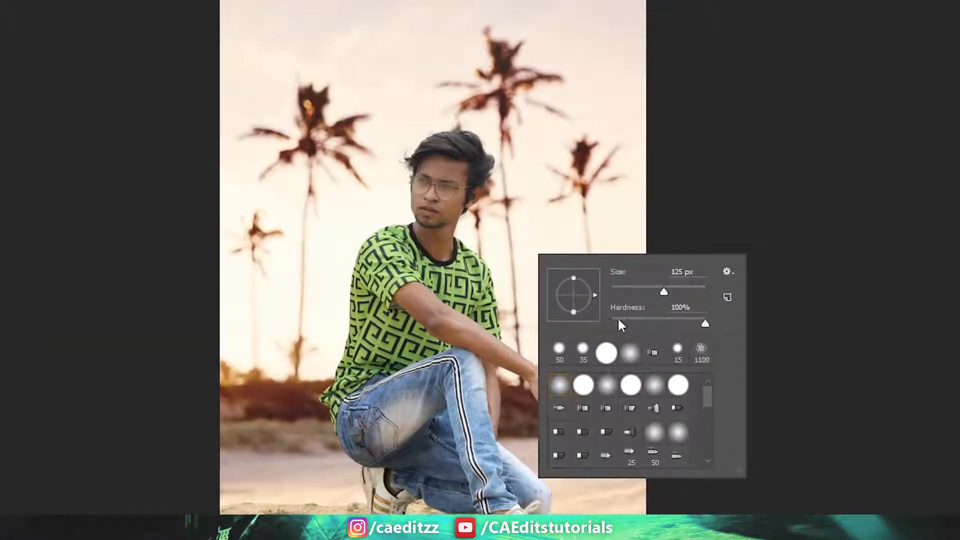
left_click_drag(626, 318, 597, 328)
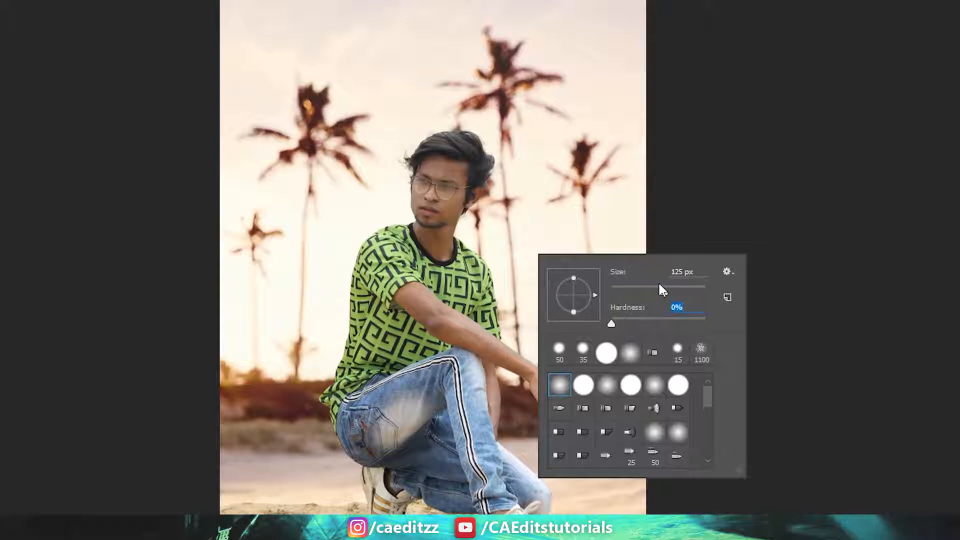
left_click(520, 11)
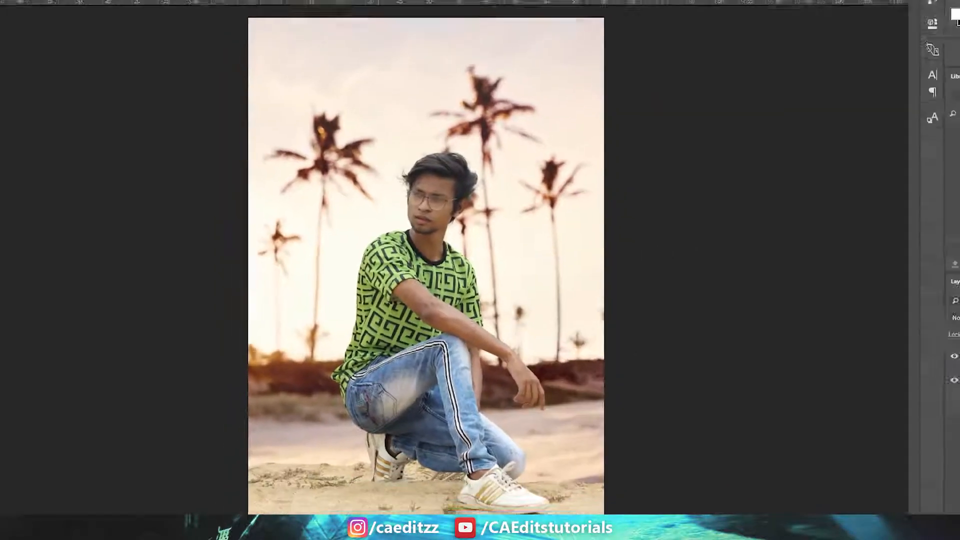
Paint black on the mask along the sand's upper edge behind the back shoe to fade it into the beach.
key("ctrl+plus")
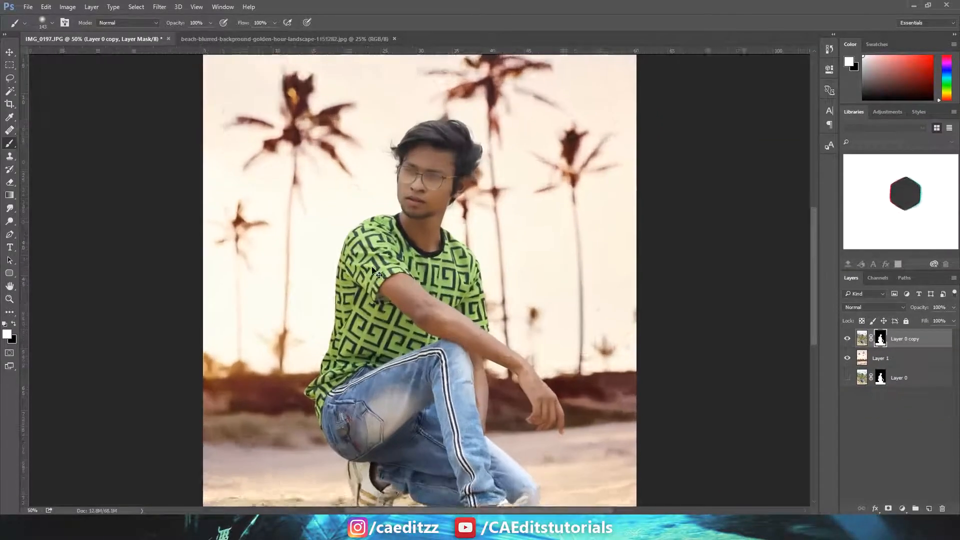
key("ctrl+plus")
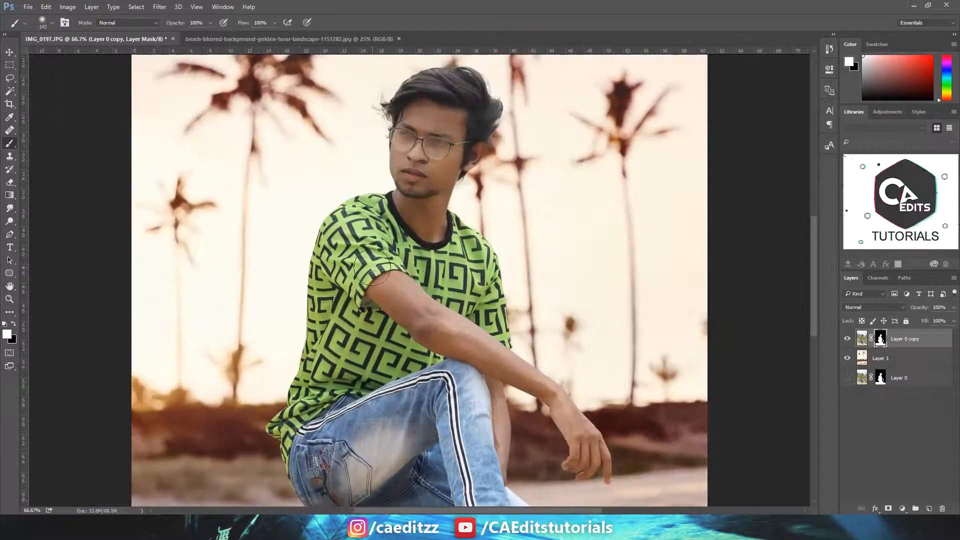
left_click_drag(373, 270, 463, 143)
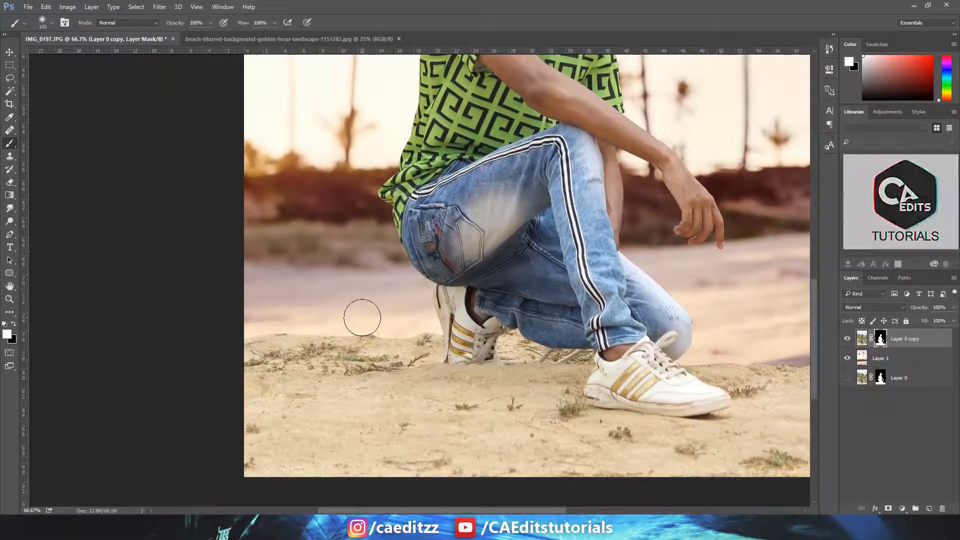
key("ctrl+plus")
left_click_drag(324, 376, 341, 362)
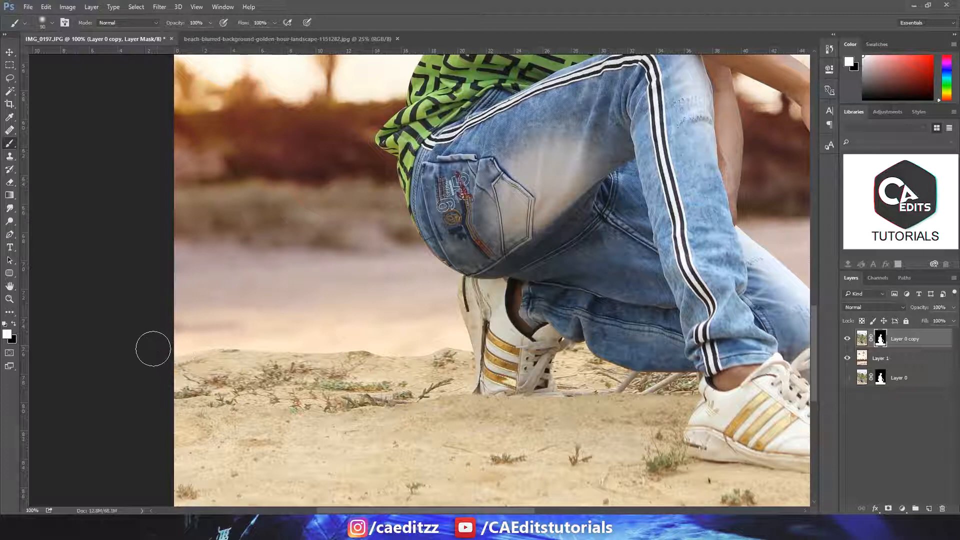
key("ctrl+z")
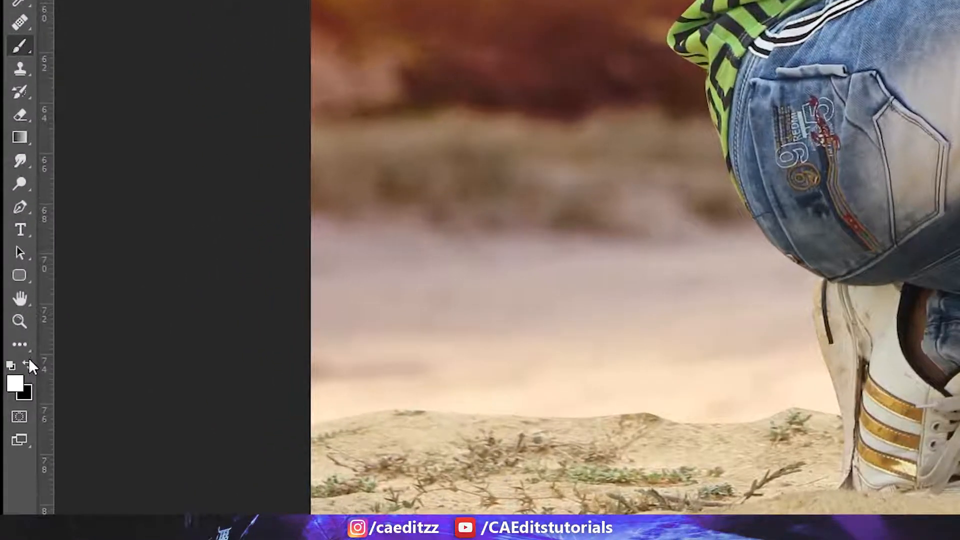
left_click(27, 363)
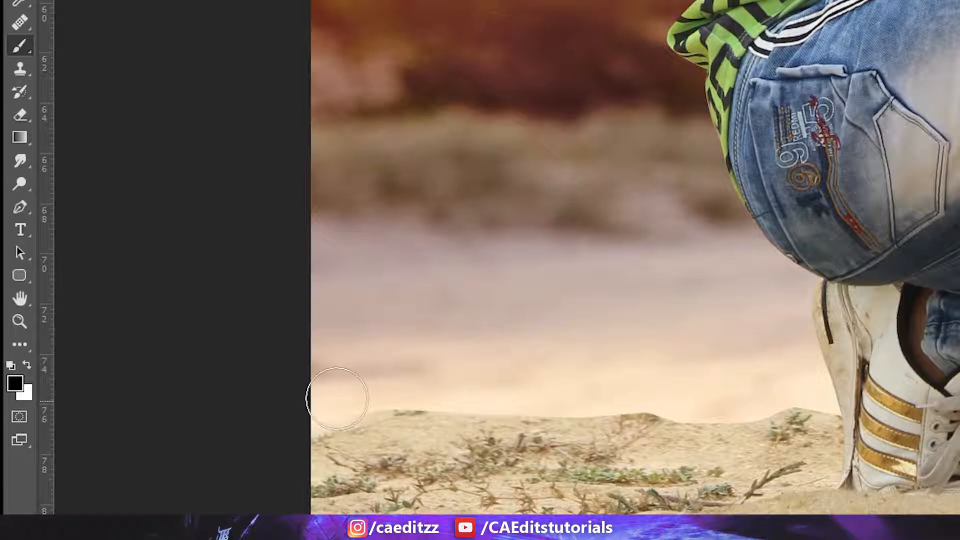
mouse_move(337, 398)
left_mouse_down()
mouse_move(472, 389)
mouse_move(462, 392)
mouse_move(720, 405)
left_mouse_up()
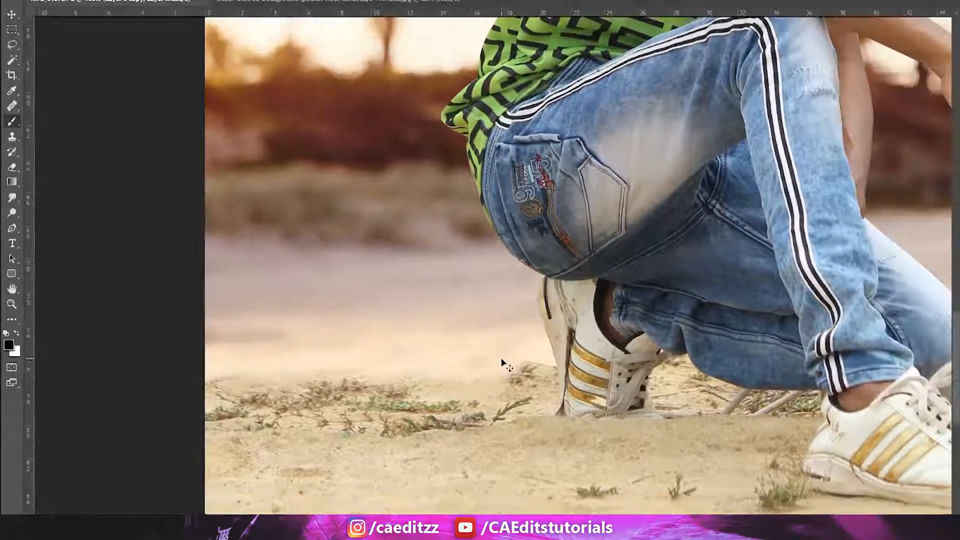
key("ctrl+plus")
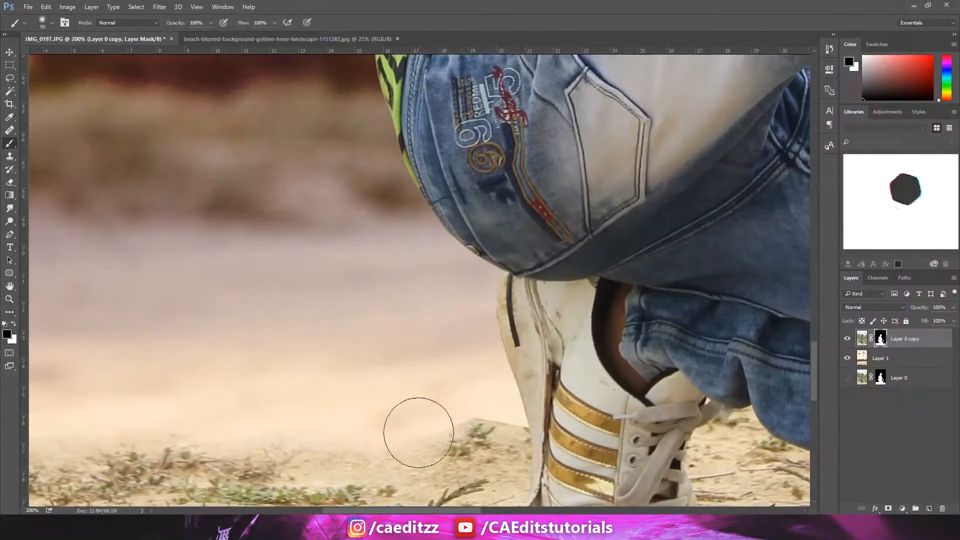
left_click_drag(418, 433, 433, 317)
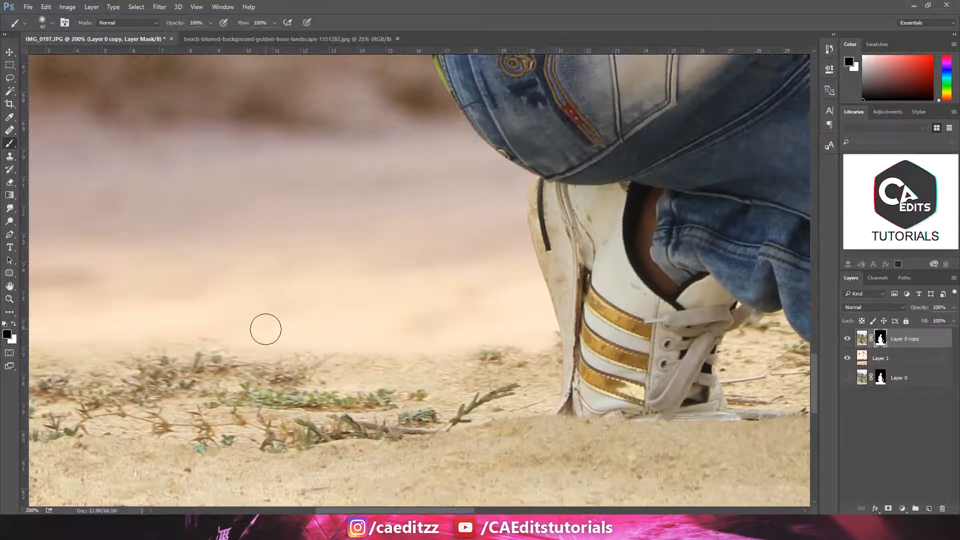
Paint black on the mask along the sand's upper edge in front of the front shoe, using a smaller brush near the toe.
key("ctrl+minus")
key("ctrl+minus")
key("ctrl+minus")
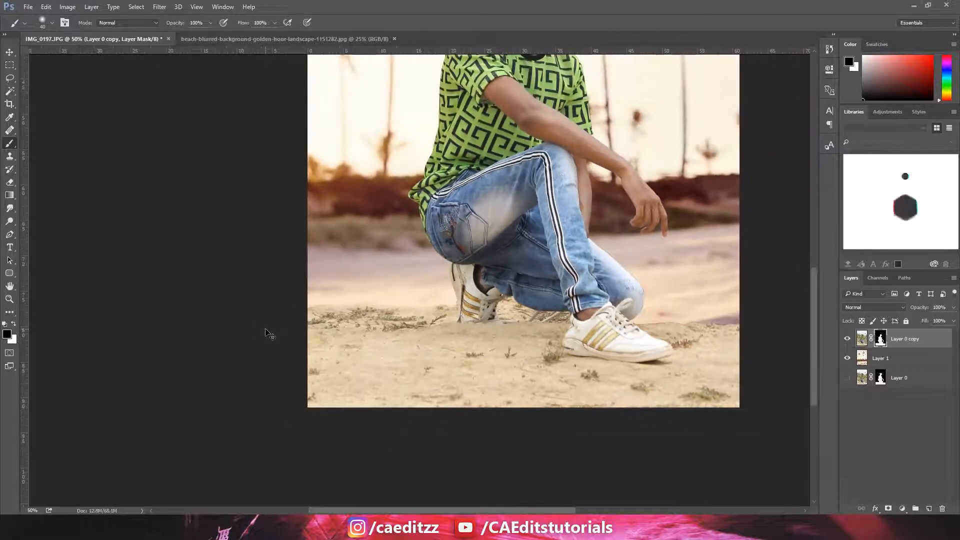
key("ctrl+plus")
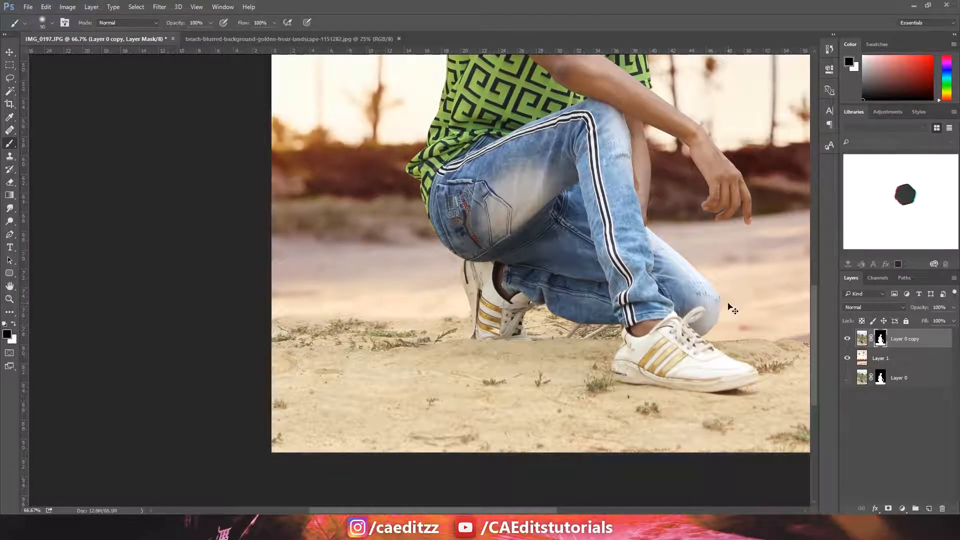
key("ctrl+plus")
key("ctrl+plus")
left_click_drag(527, 368, 62, 228)
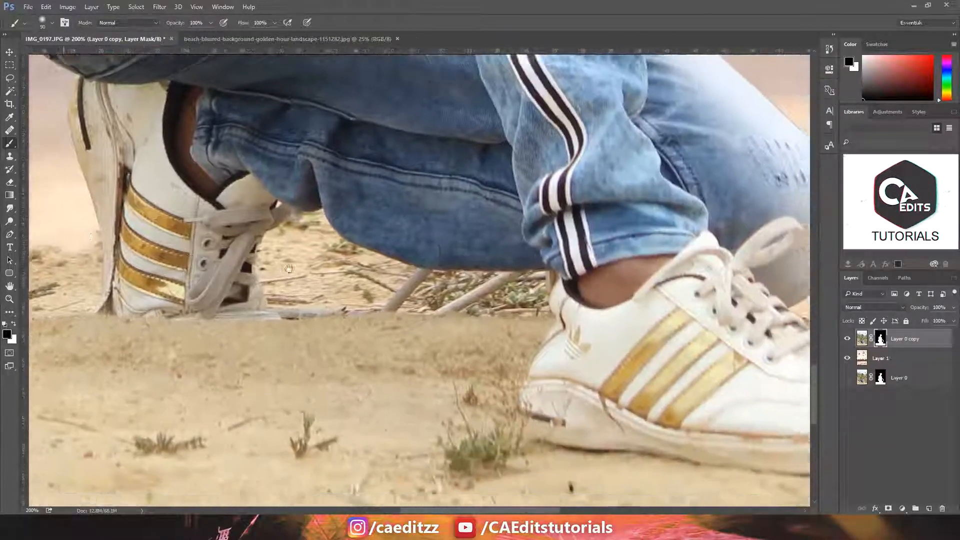
scroll(289, 268, "right", 10)
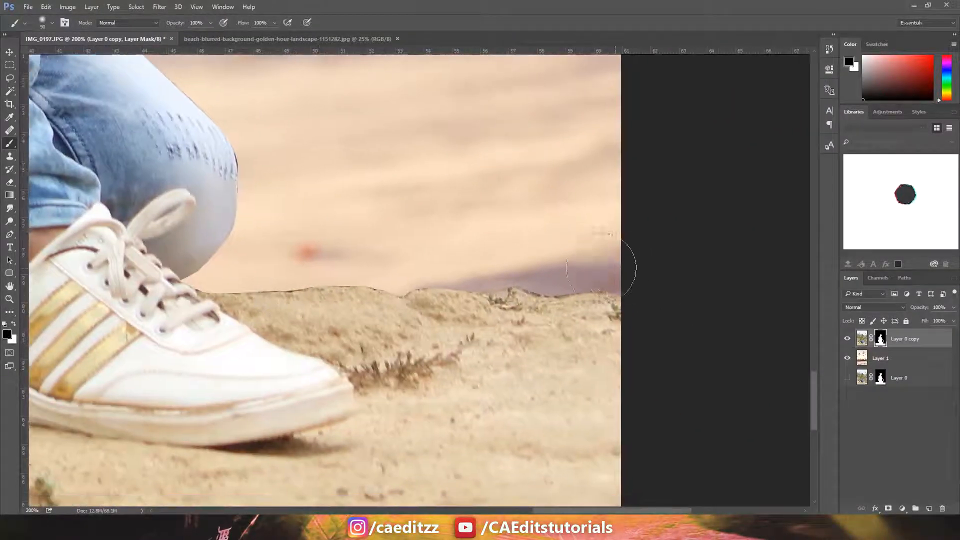
mouse_move(601, 267)
left_mouse_down()
mouse_move(622, 268)
mouse_move(563, 259)
mouse_move(569, 266)
mouse_move(557, 270)
mouse_move(567, 263)
mouse_move(448, 264)
mouse_move(500, 274)
mouse_move(328, 261)
left_mouse_up()
key("bracketleft")
key("bracketleft")
key("bracketleft")
key("bracketleft")
key("bracketleft")
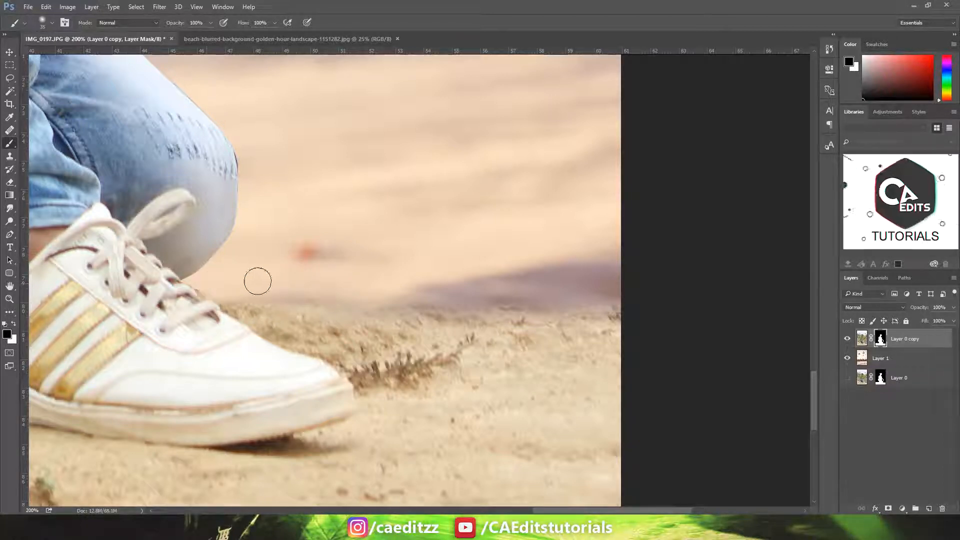
Start a Pen path at the back shoe's laces and trace it along the underside of the folded jeans leg.
key("ctrl+minus")
key("ctrl+minus")
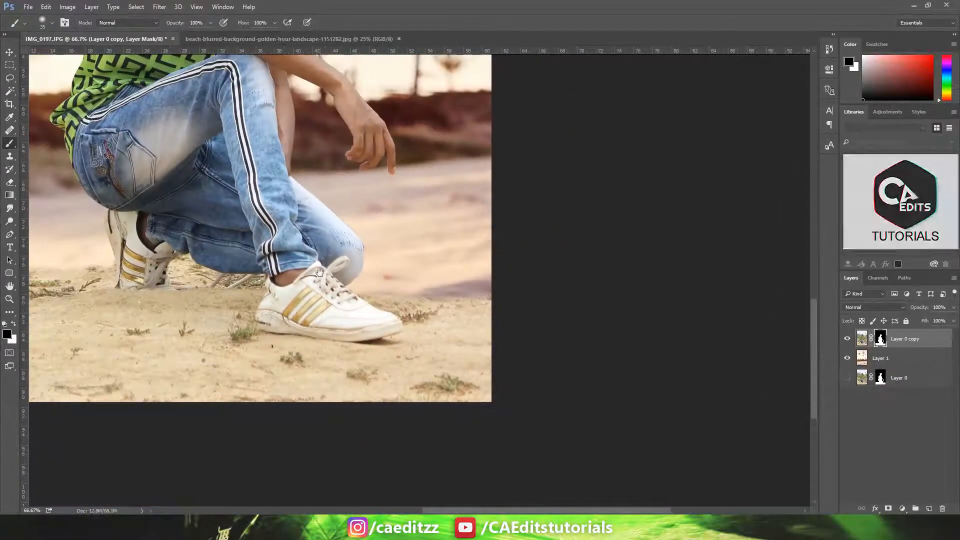
left_click_drag(347, 270, 463, 230)
key("ctrl+plus")
key("ctrl+plus")
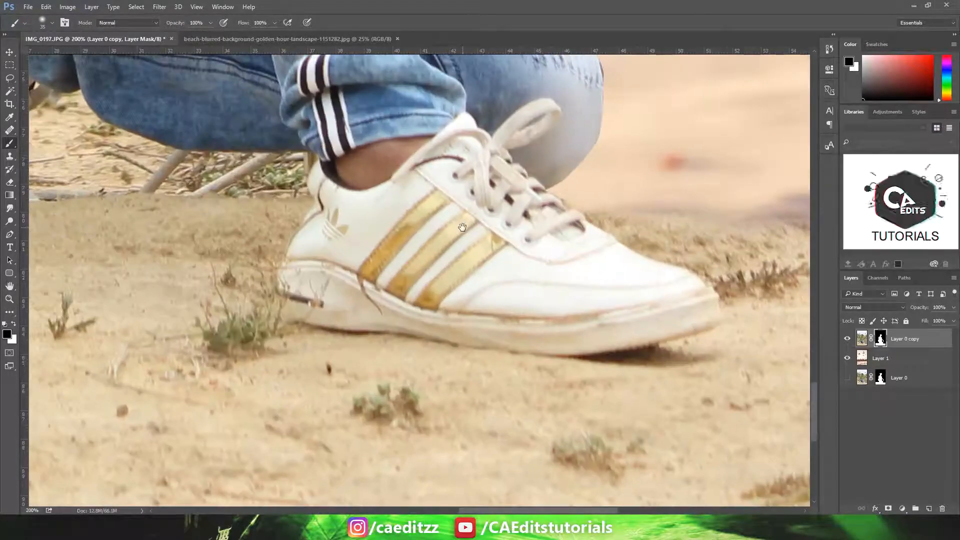
mouse_move(164, 230)
left_mouse_down()
mouse_move(280, 261)
mouse_move(444, 381)
left_mouse_up()
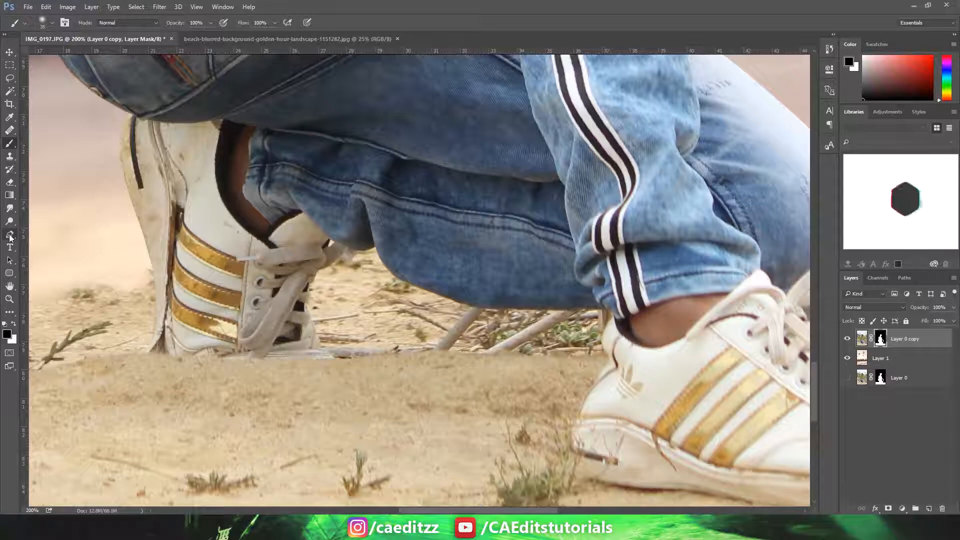
left_click(10, 235)
key("ctrl+plus")
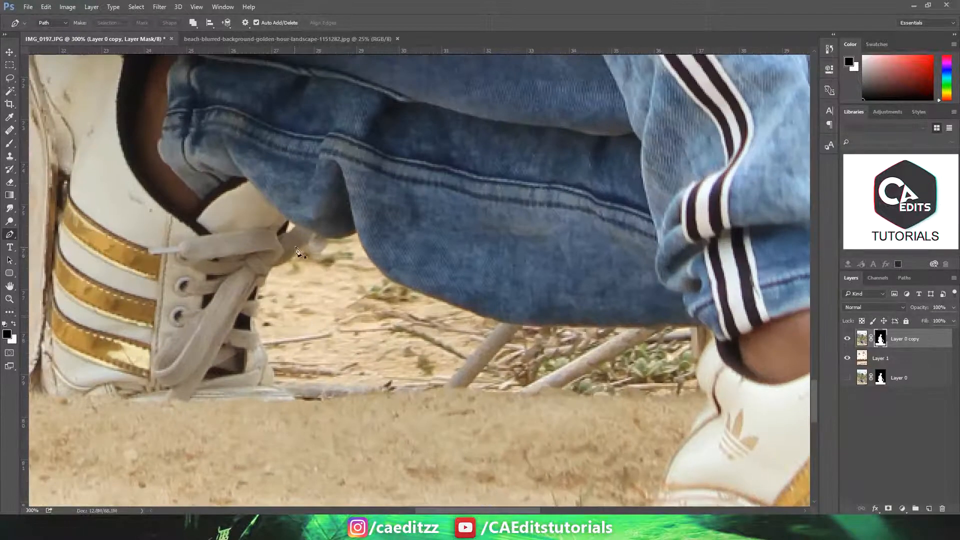
left_click(315, 233)
left_click_drag(357, 234, 375, 223)
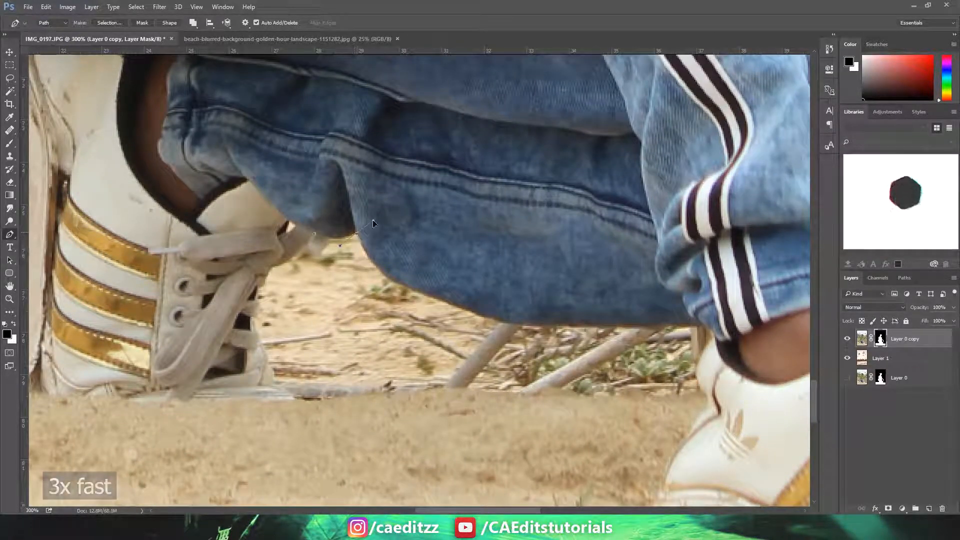
left_click(357, 234, "alt")
left_click_drag(392, 282, 415, 294)
left_click_drag(475, 312, 481, 316)
left_click(643, 327)
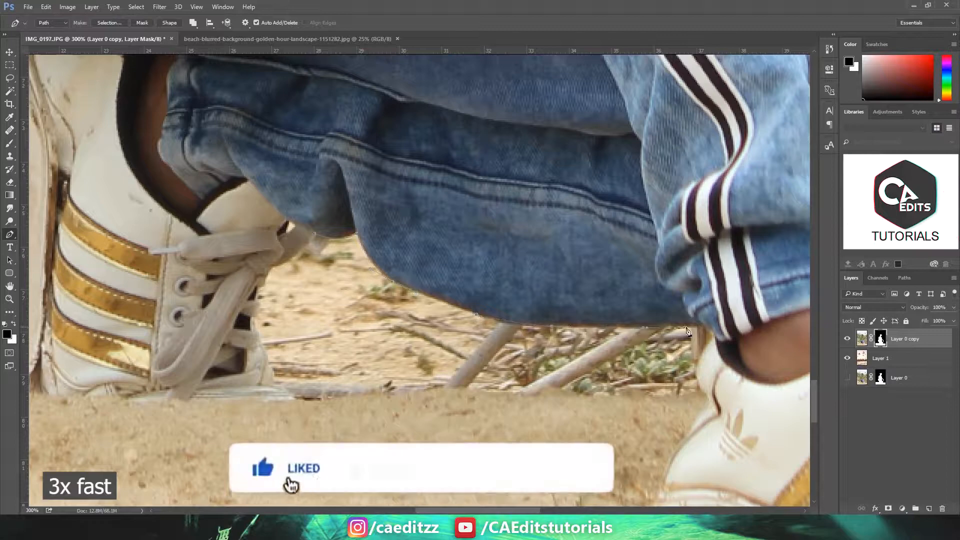
Continue the path around the front shoe's heel, back along the sand edge, and up the front of the back shoe.
left_click(703, 322)
left_click(713, 335)
left_click(698, 365)
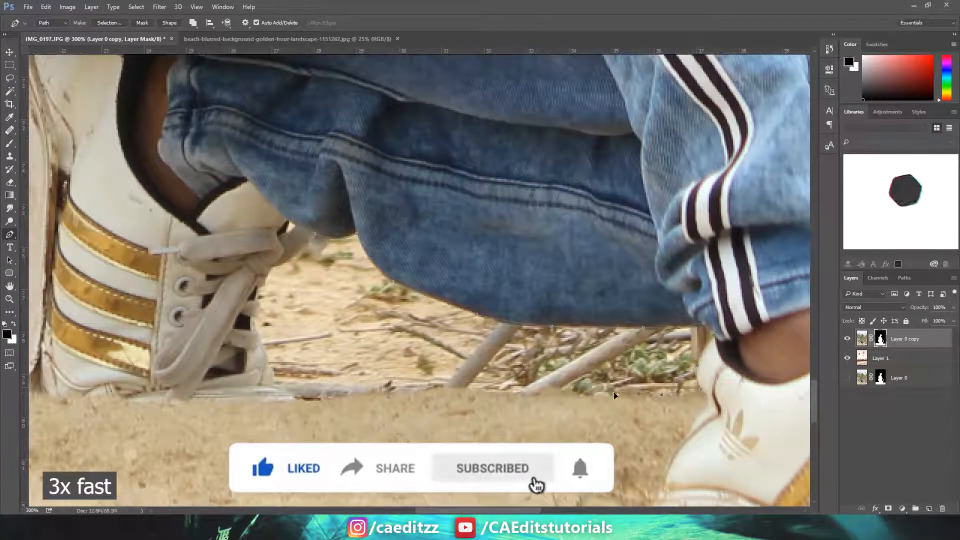
left_click_drag(483, 393, 406, 391)
left_click(272, 382)
left_click(268, 362)
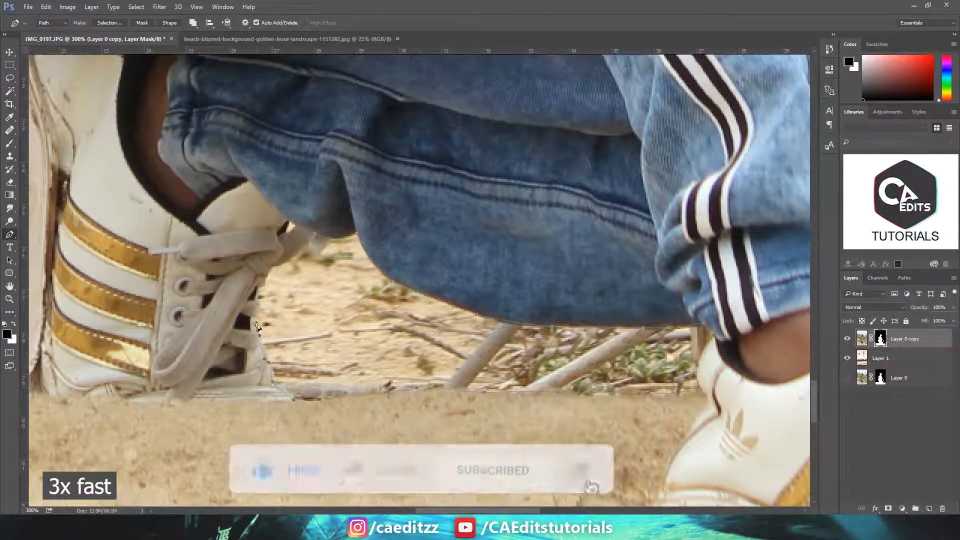
left_click(258, 330)
left_click(261, 301)
left_click(267, 281)
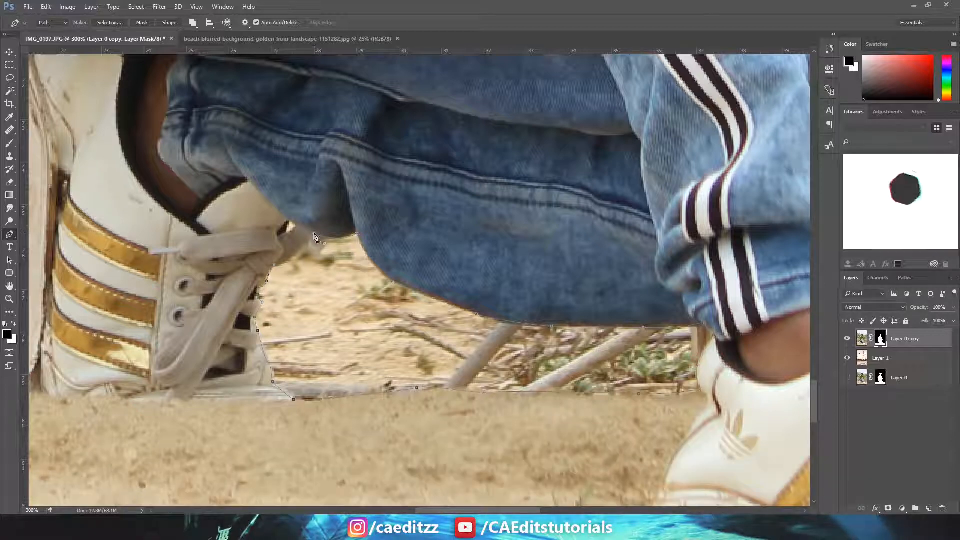
Convert the path to a selection, make black the background colour, delete the gap under the leg from the mask, and deselect.
right_click(333, 240)
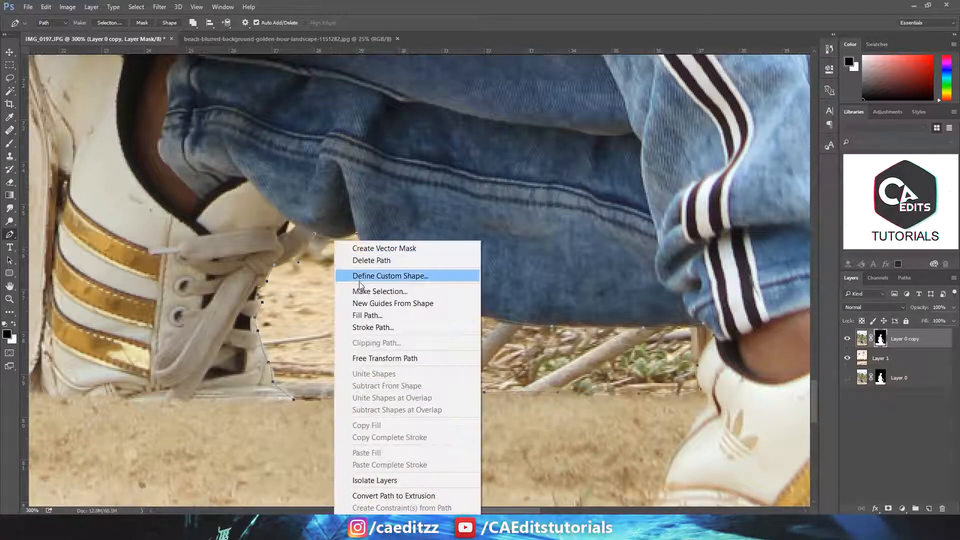
left_click(380, 291)
left_click(531, 156)
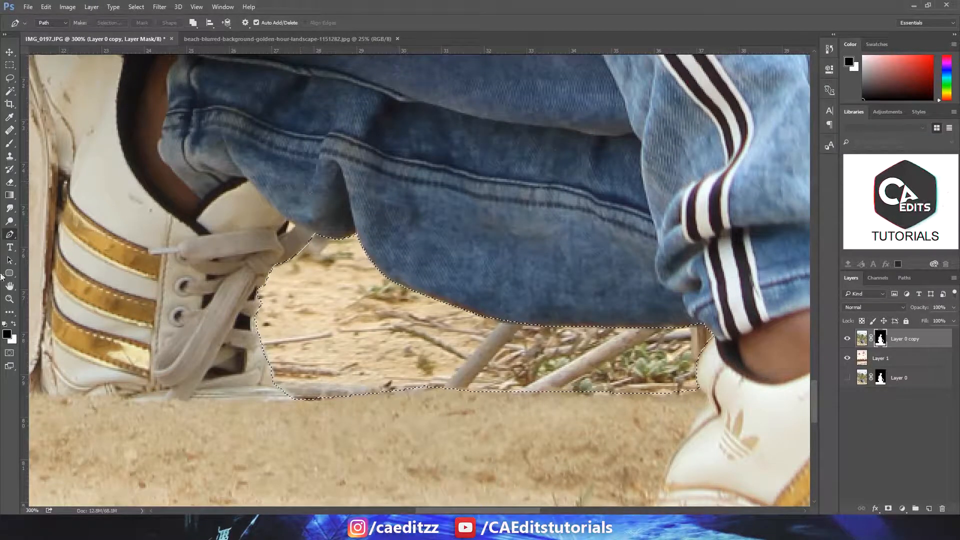
left_click(15, 325)
key("Delete")
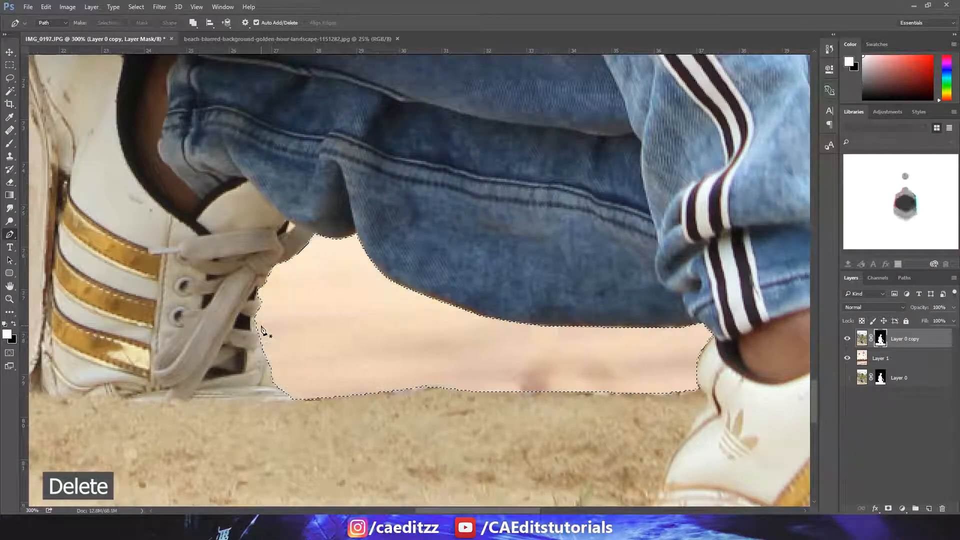
key("ctrl+d")
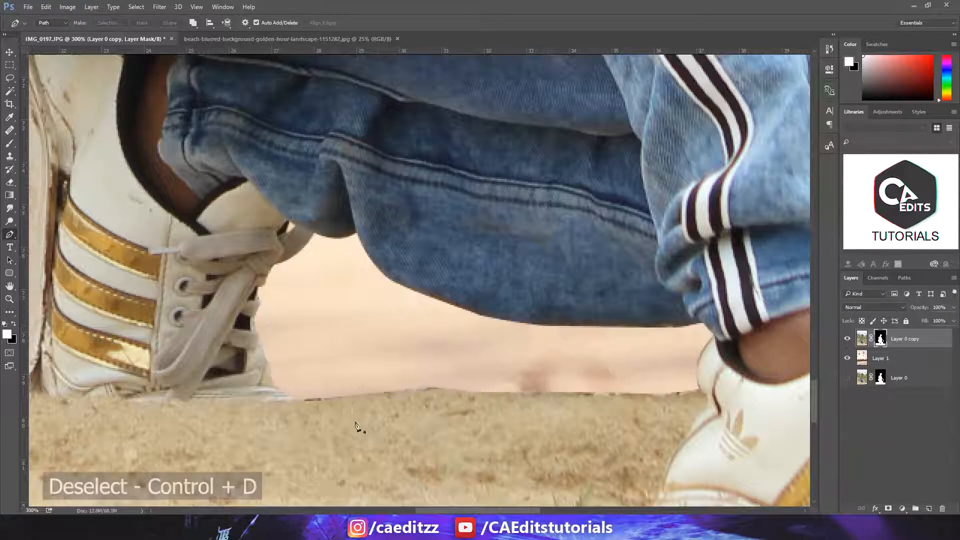
Paint black on the mask with a smaller brush over the leftover background specks at the sand edge beside the front shoe's heel.
key("b")
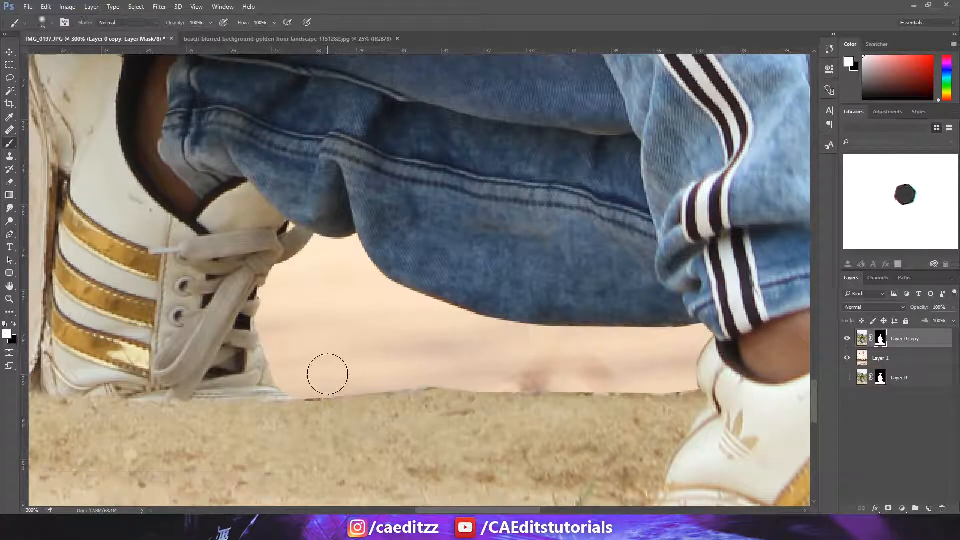
key("bracketleft")
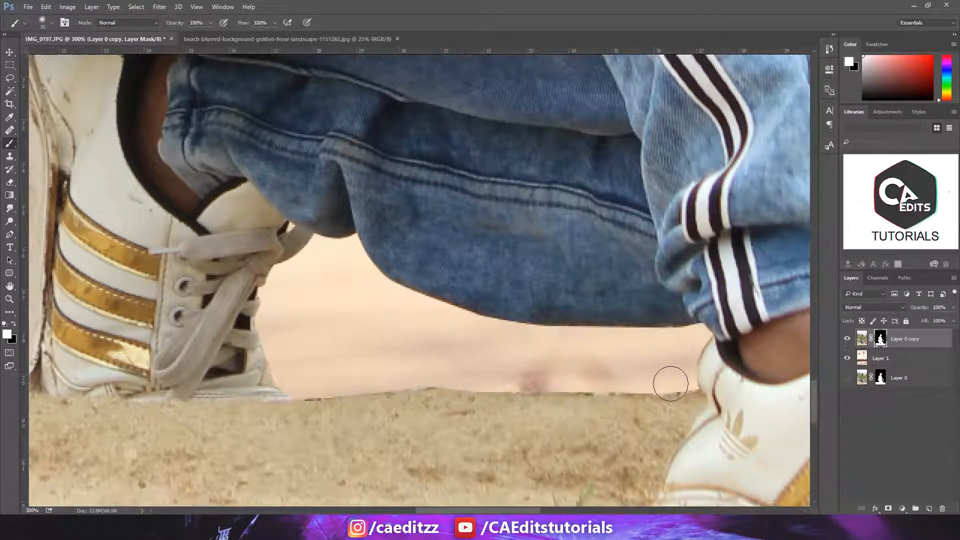
key("bracketleft")
key("bracketleft")
key("bracketleft")
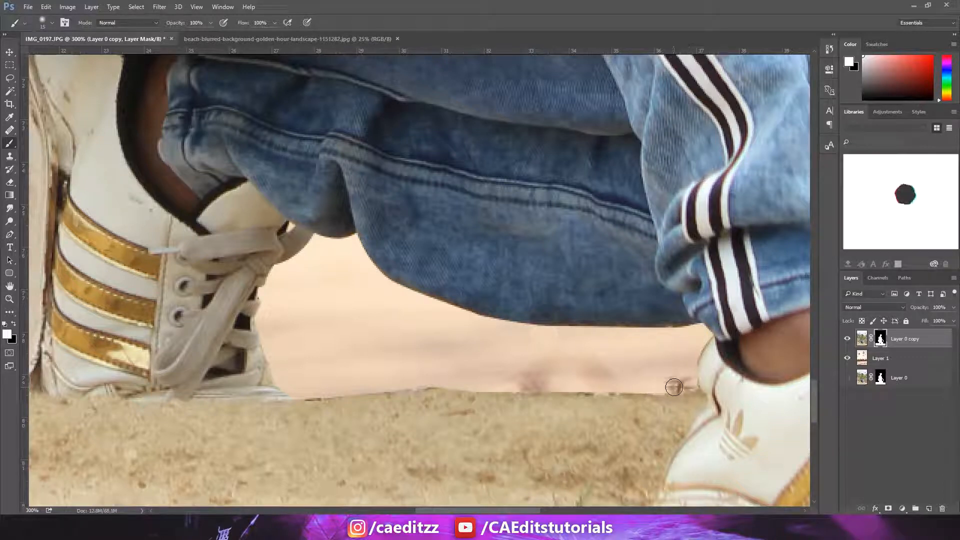
key("x")
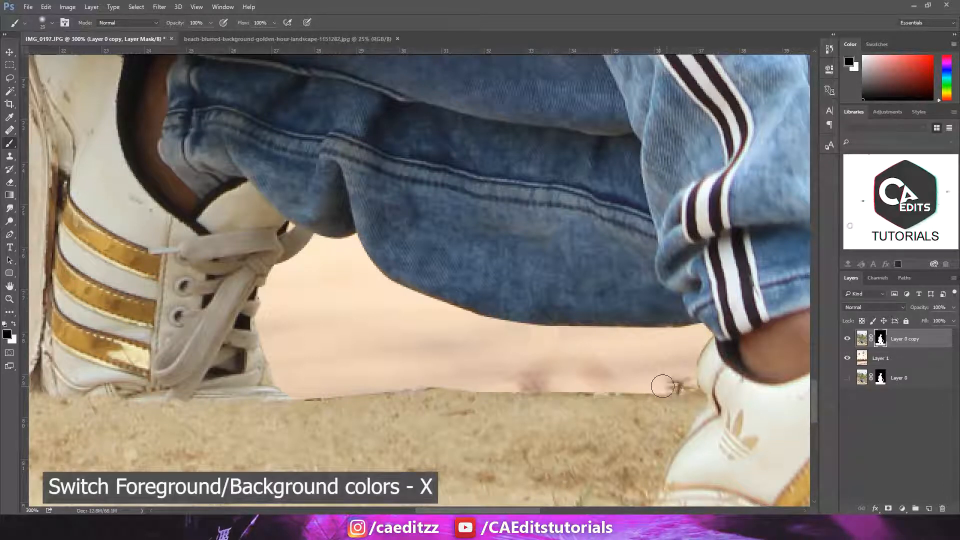
mouse_move(662, 387)
left_mouse_down()
mouse_move(688, 394)
mouse_move(633, 395)
mouse_move(635, 384)
mouse_move(650, 382)
mouse_move(373, 368)
mouse_move(307, 386)
mouse_move(666, 379)
left_mouse_up()
key("bracketright")
scroll(594, 372, "down", 5)
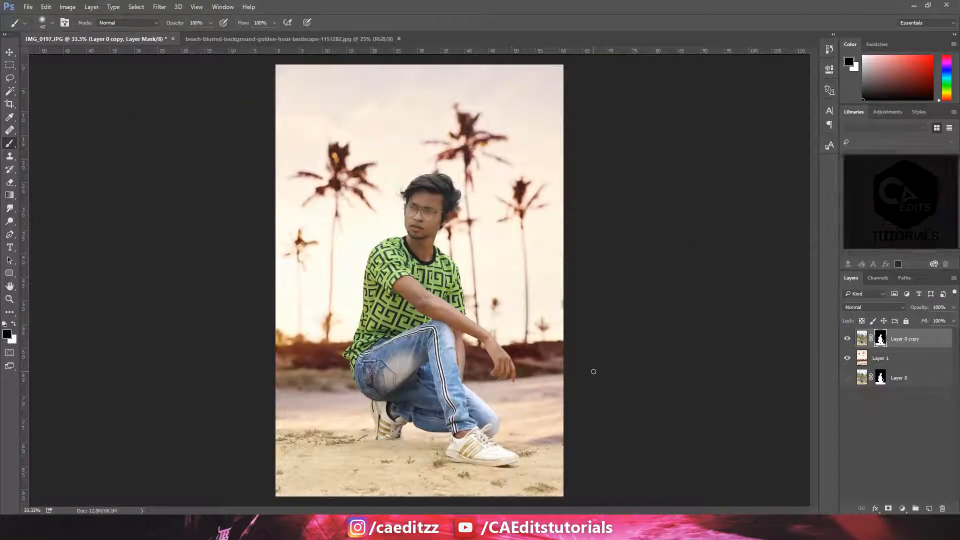
Switch to the Blur tool and adjust its brush hardness for softening the sand edge behind the back shoe.
key("ctrl+plus")
key("ctrl+plus")
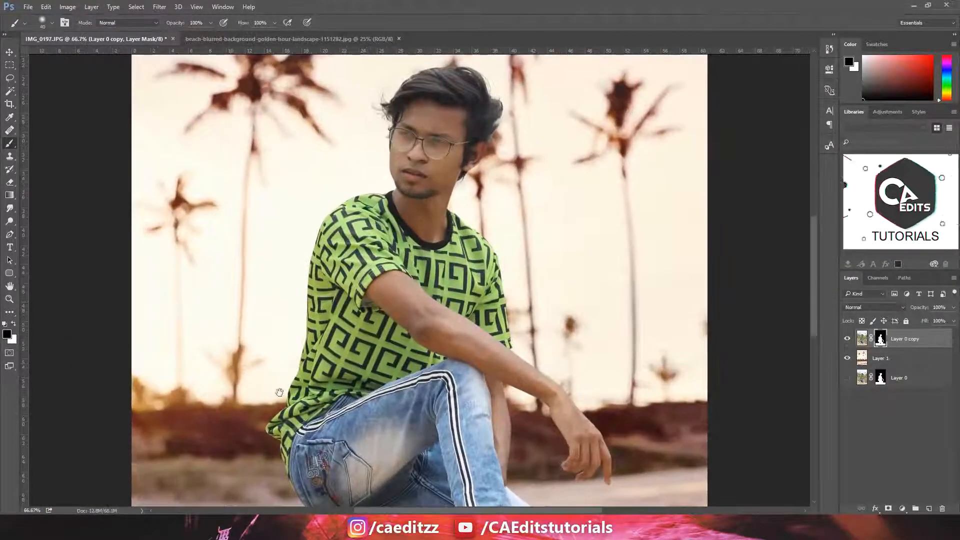
left_click_drag(281, 388, 346, 244)
left_click_drag(336, 312, 363, 235)
key("ctrl+plus")
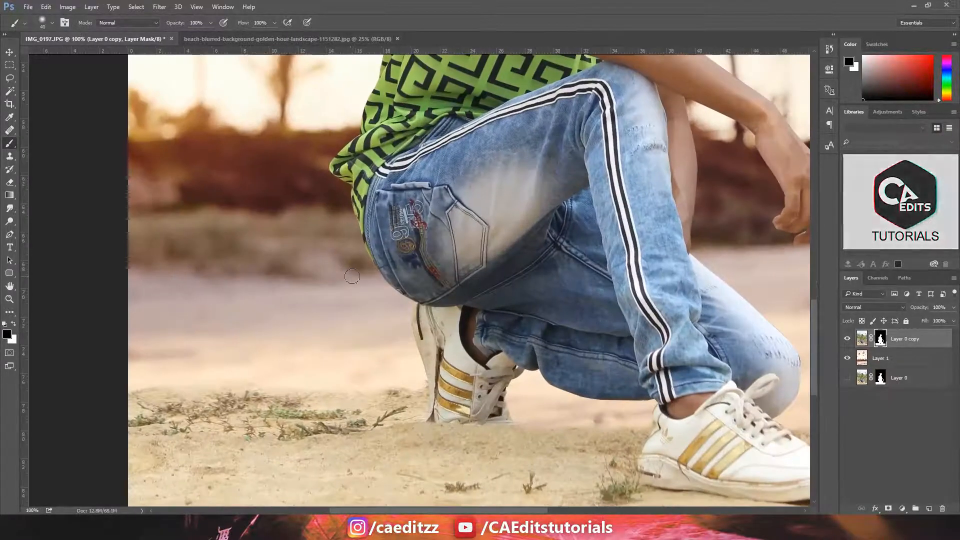
left_click_drag(310, 325, 342, 239)
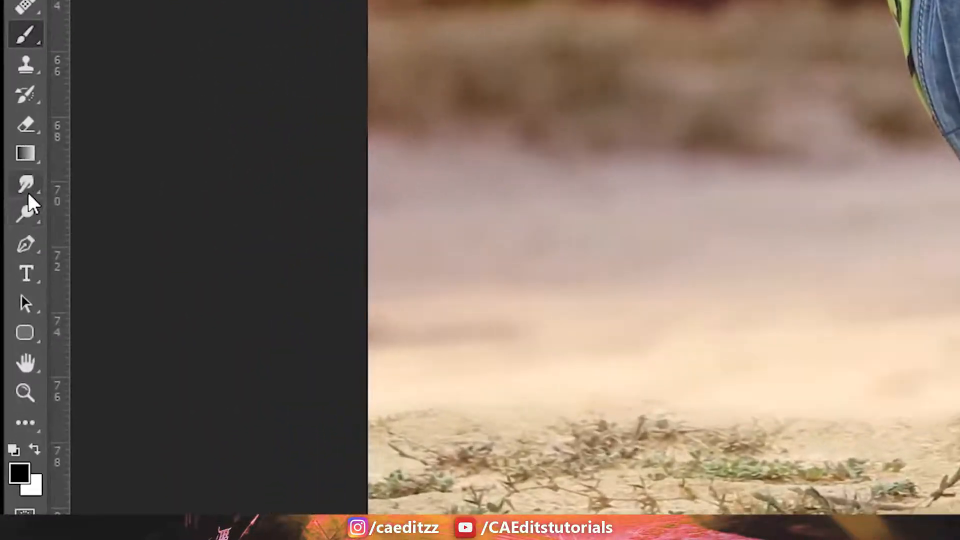
right_click(18, 200)
left_click(119, 183)
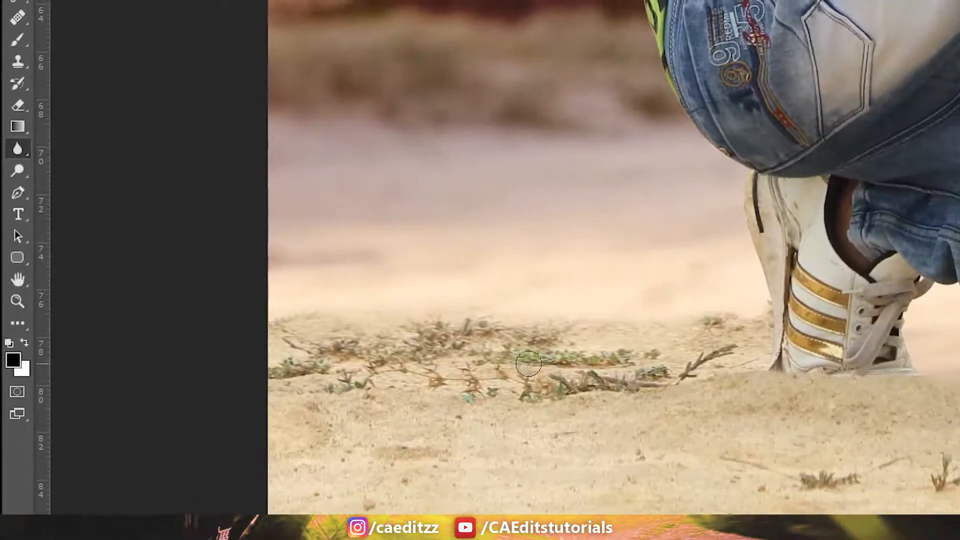
right_click(502, 329)
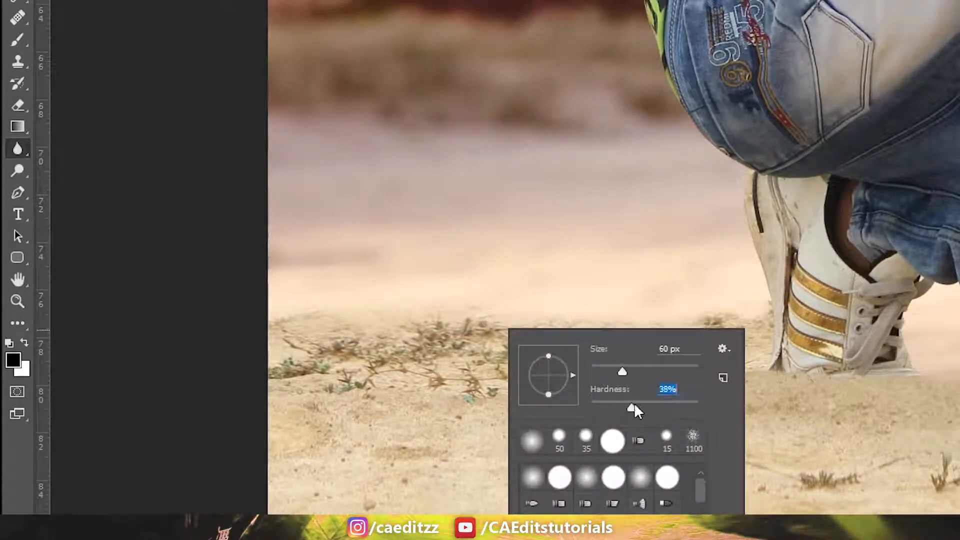
key("Return")
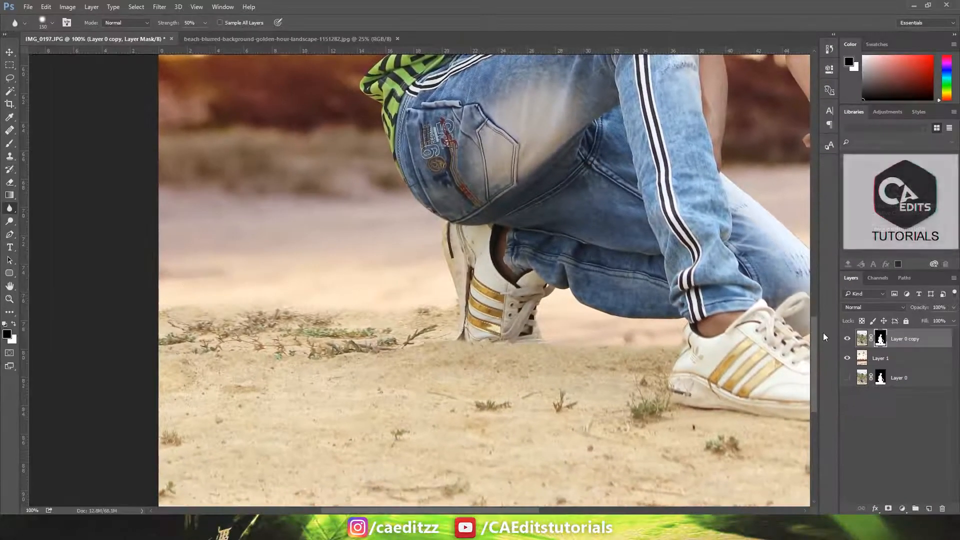
Target the image of Layer 0 copy instead of its mask and blur the grassy sand edge behind the back shoe, shrinking the brush near the heel.
left_click(862, 338)
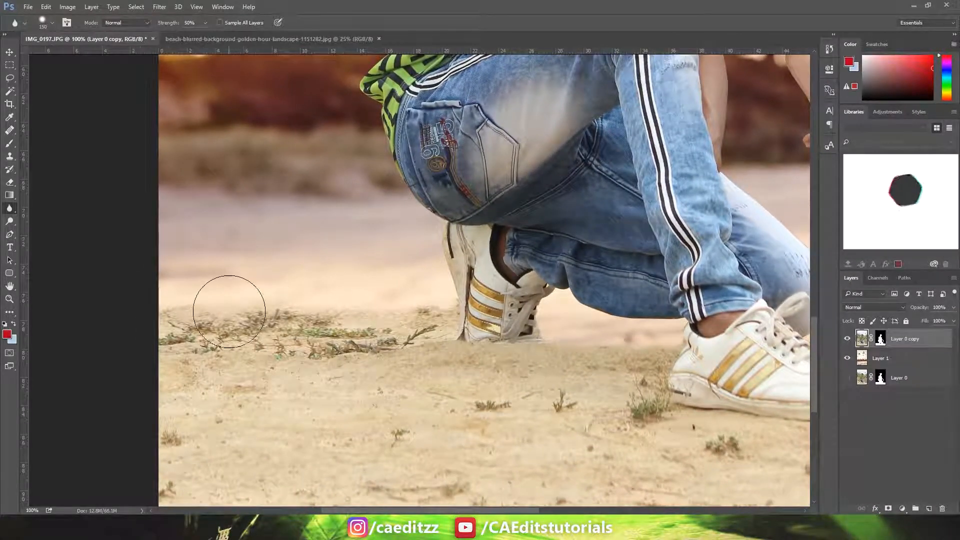
mouse_move(229, 312)
left_mouse_down()
mouse_move(223, 294)
mouse_move(167, 285)
mouse_move(321, 294)
mouse_move(338, 306)
left_mouse_up()
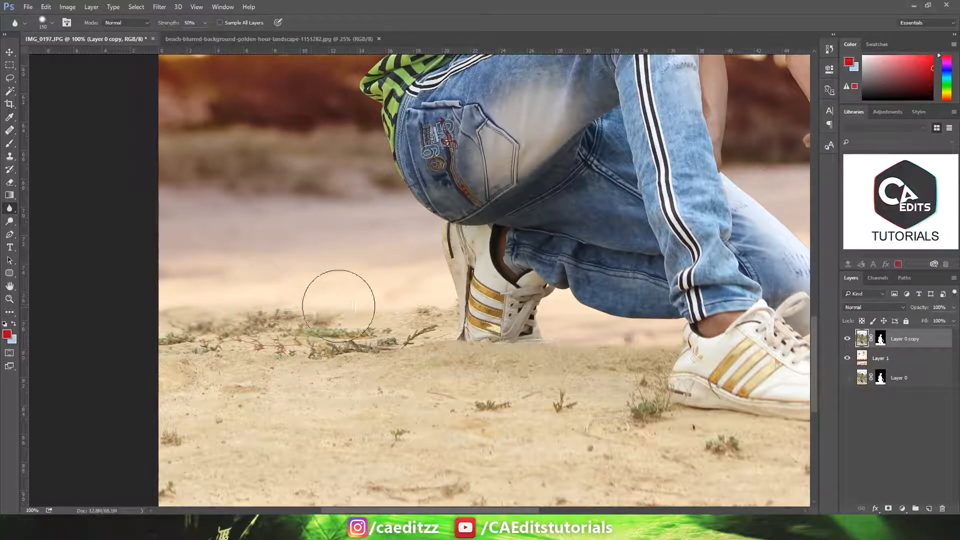
key("bracketleft")
key("bracketleft")
mouse_move(411, 310)
left_mouse_down()
mouse_move(431, 315)
mouse_move(414, 315)
mouse_move(435, 305)
left_mouse_up()
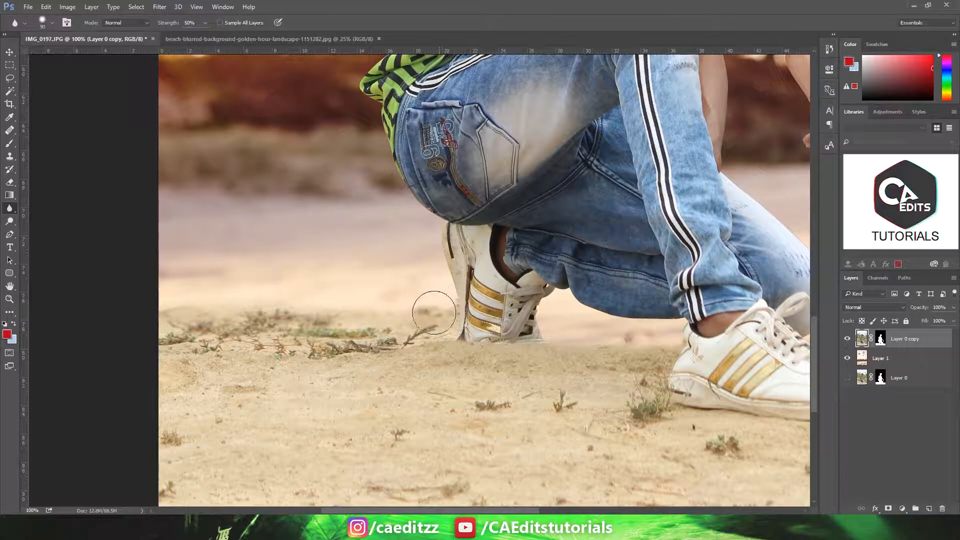
mouse_move(338, 308)
left_mouse_down()
mouse_move(163, 311)
mouse_move(351, 316)
mouse_move(422, 322)
left_mouse_up()
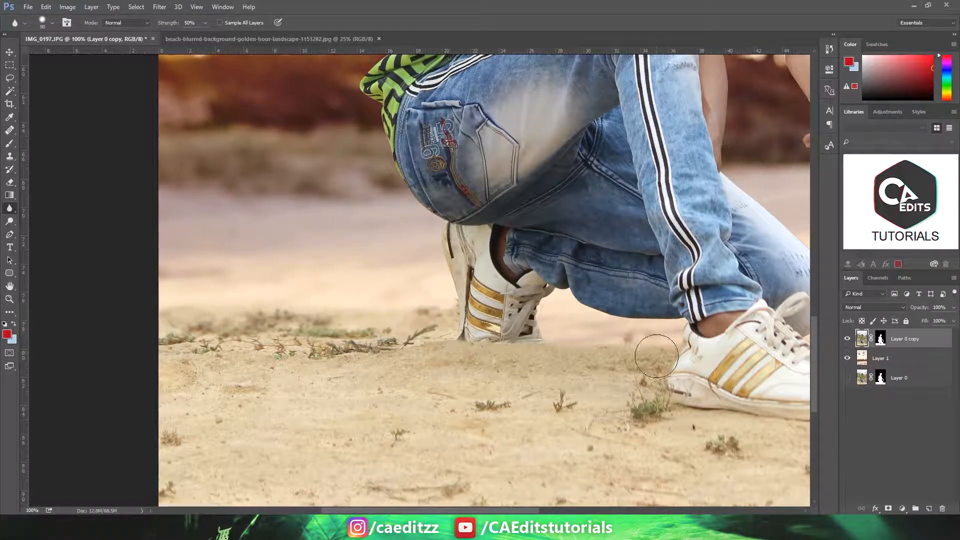
Blur the sand's upper edge between the two shoes and from the photo's border back to the front shoe.
left_click_drag(662, 349, 641, 342)
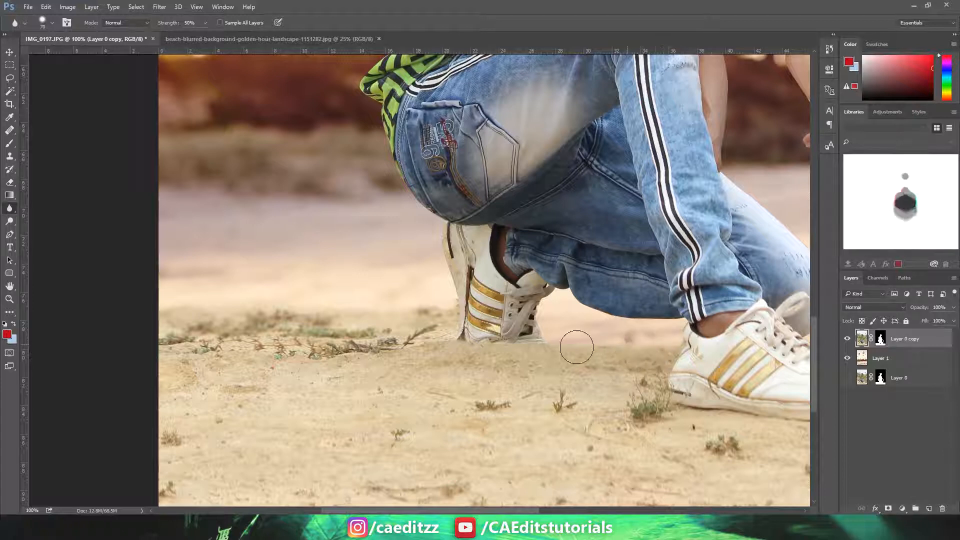
left_click_drag(580, 344, 561, 342)
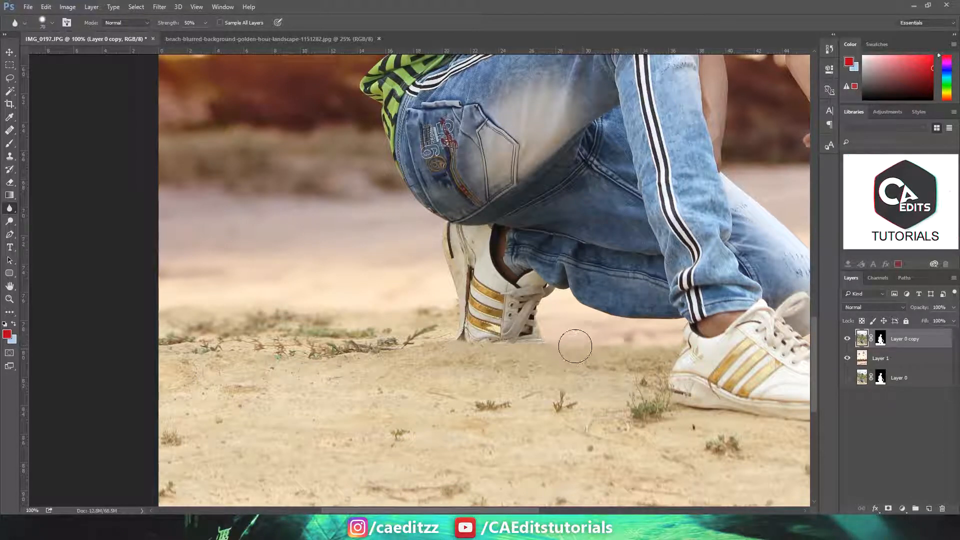
left_click_drag(671, 346, 562, 352)
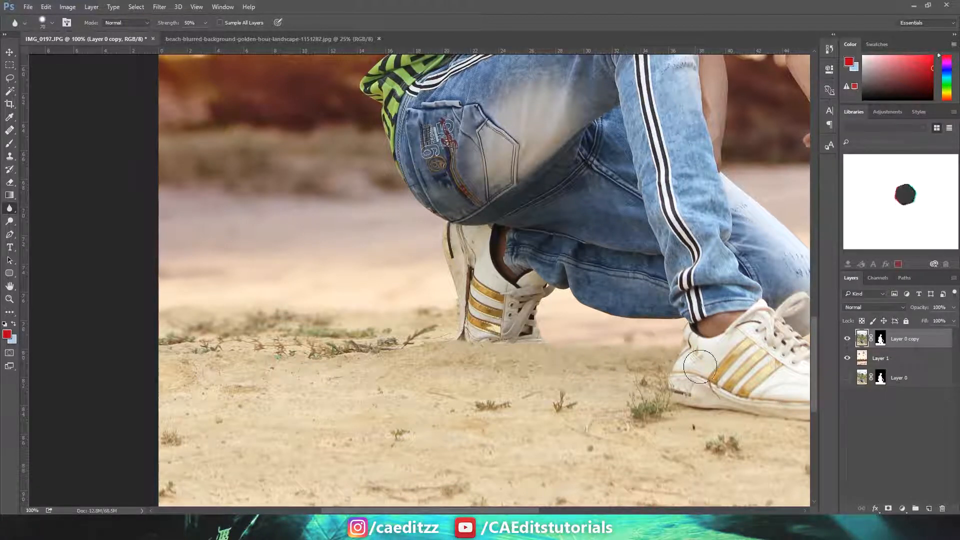
scroll(650, 350, "right", 5)
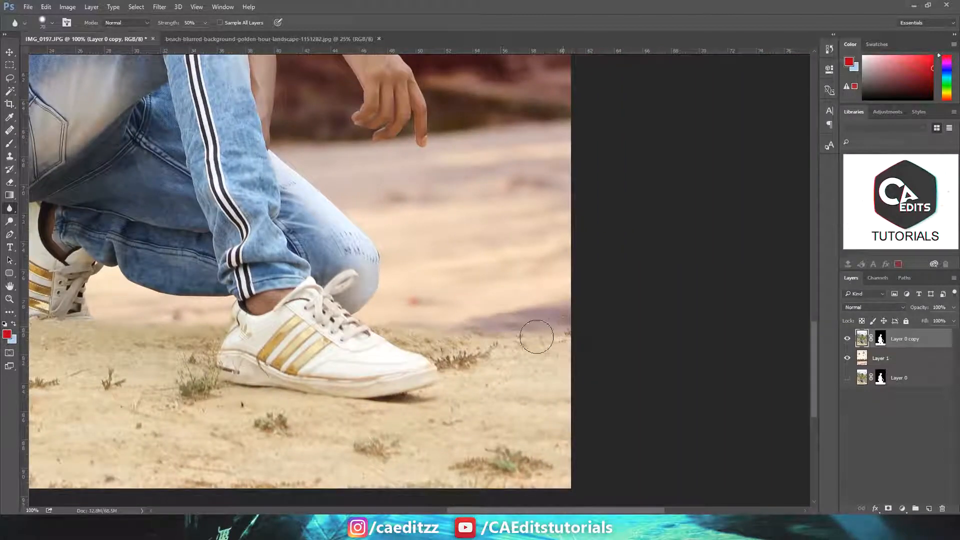
mouse_move(563, 331)
left_mouse_down()
mouse_move(468, 335)
mouse_move(485, 329)
mouse_move(385, 322)
mouse_move(570, 335)
mouse_move(397, 326)
left_mouse_up()
key("ctrl+minus")
key("ctrl+minus")
key("ctrl+minus")
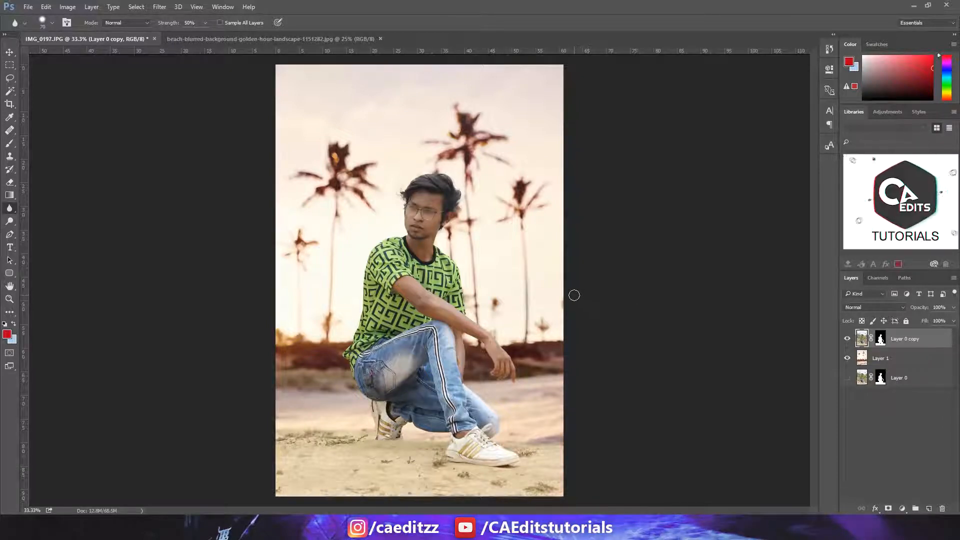
Open the Camera Raw filter on Layer 0 copy and warm the white balance to Temperature +5 and Tint +27.
left_click(10, 54)
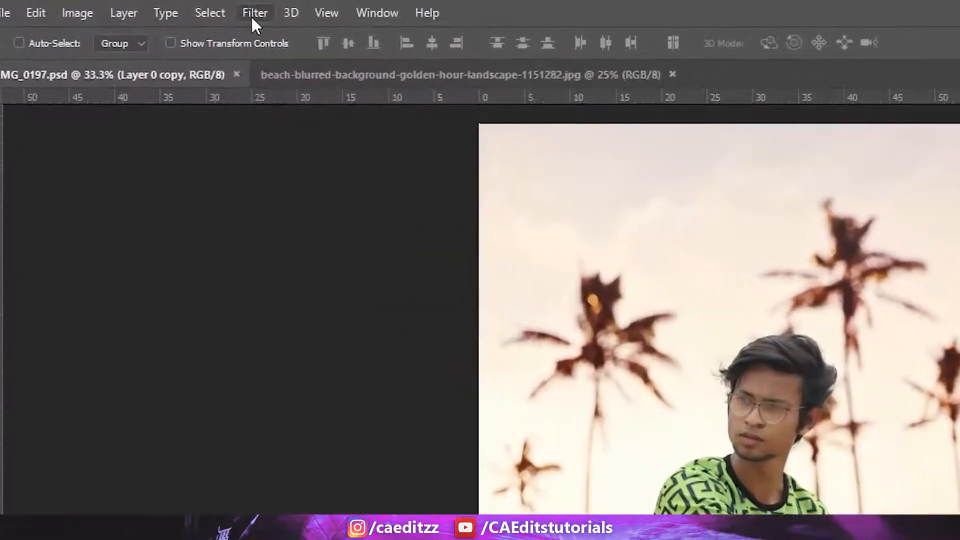
left_click(160, 7)
left_click(277, 155)
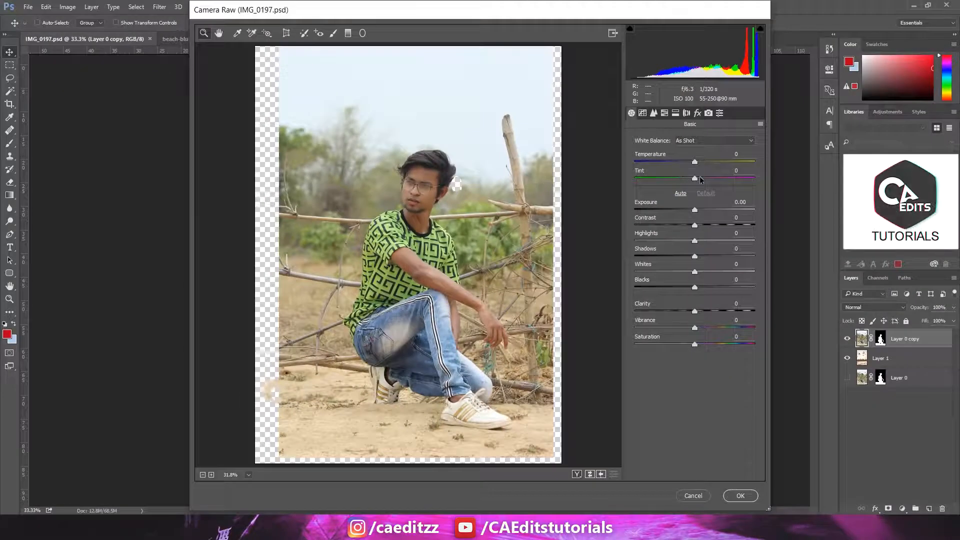
mouse_move(694, 179)
left_mouse_down()
mouse_move(695, 164)
mouse_move(710, 178)
left_mouse_up()
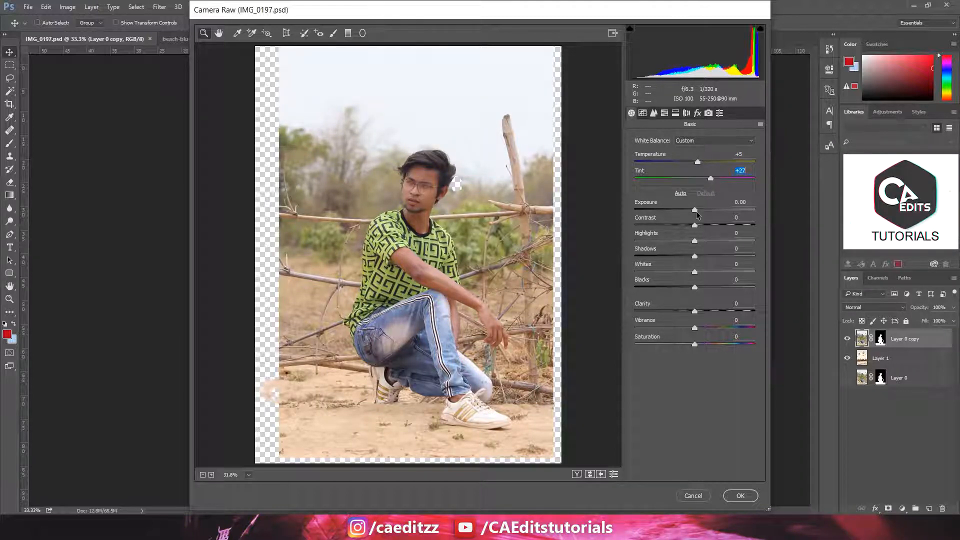
Set Exposure to +0.30, Contrast to +17, Highlights to 0, Shadows to +26 and Clarity to +10 in Camera Raw.
left_click_drag(696, 212, 712, 247)
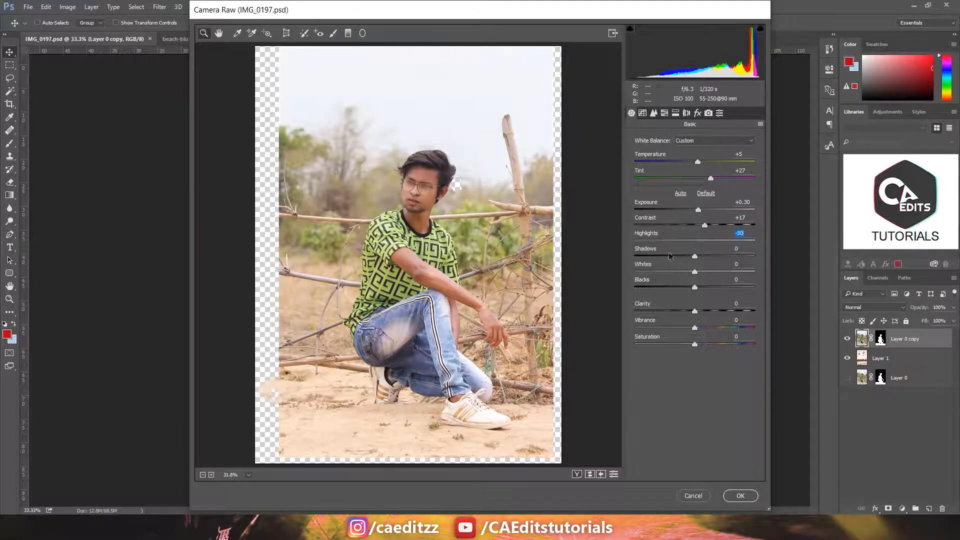
type("0")
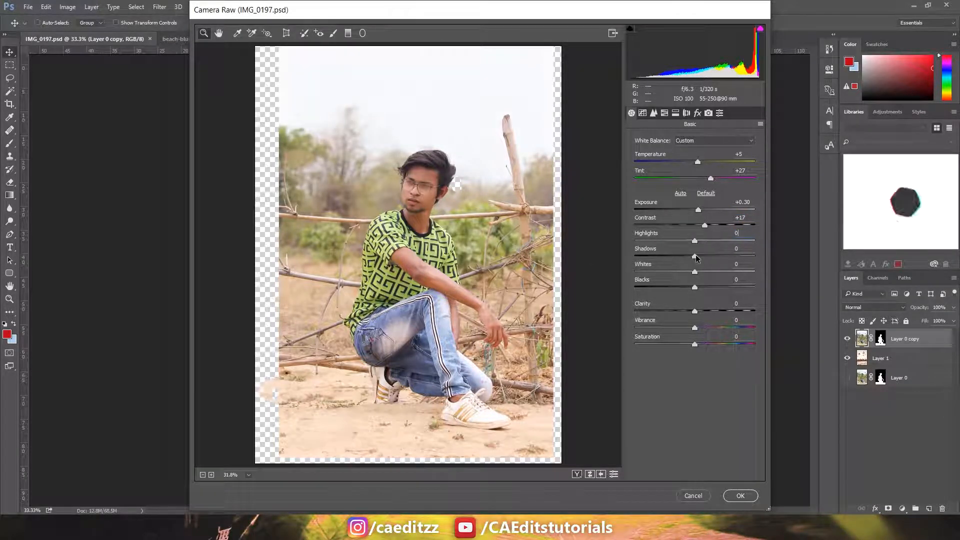
left_click_drag(696, 257, 710, 255)
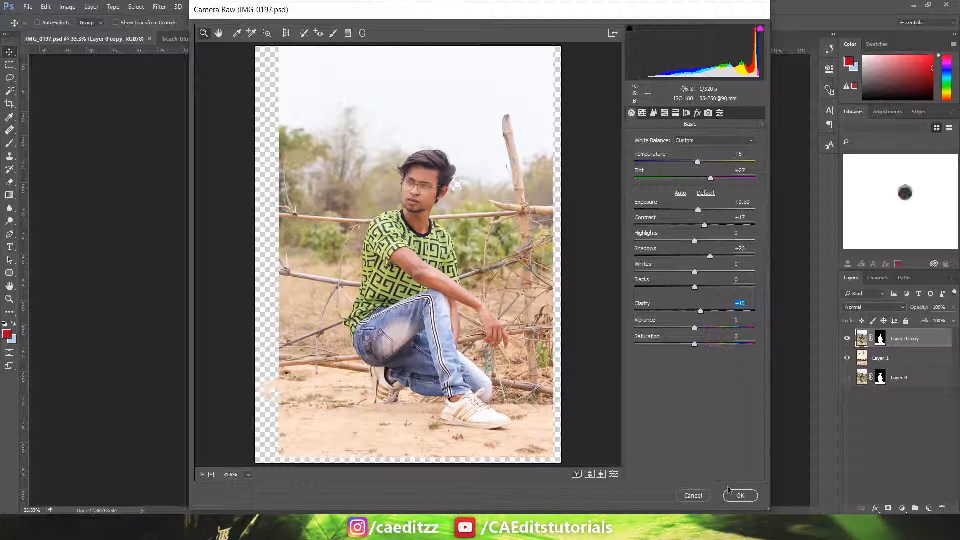
Raise the Reds saturation to +26 in the HSL adjustments and apply the Camera Raw filter.
left_click(664, 113)
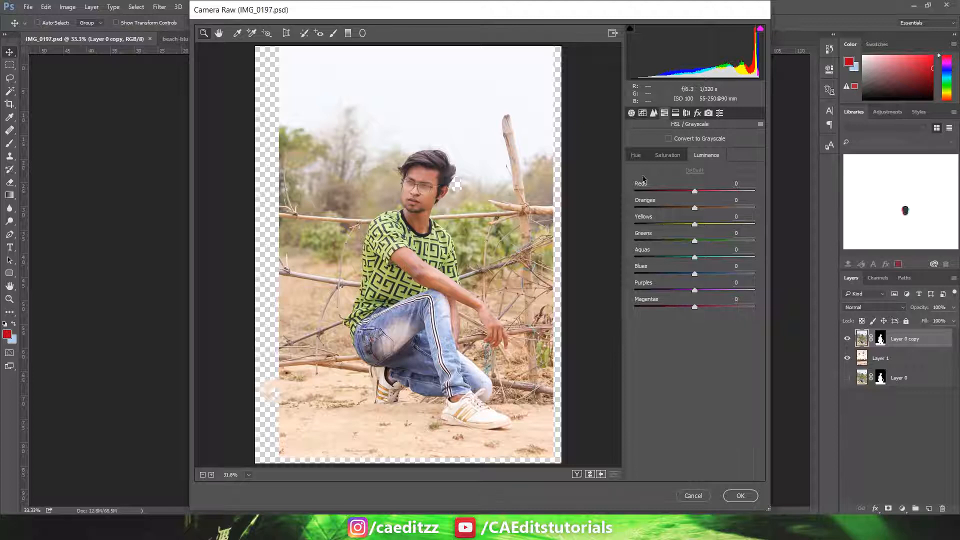
left_click(664, 157)
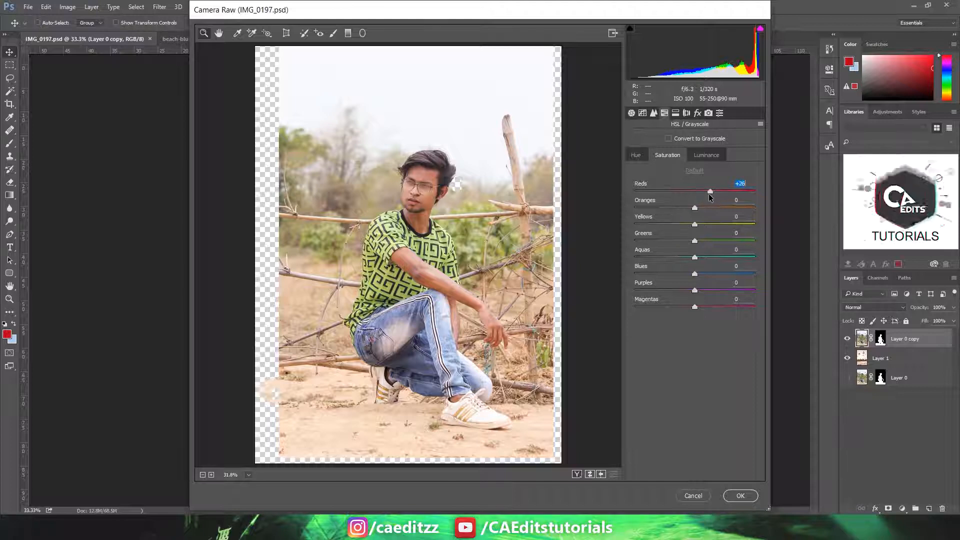
left_click(729, 494)
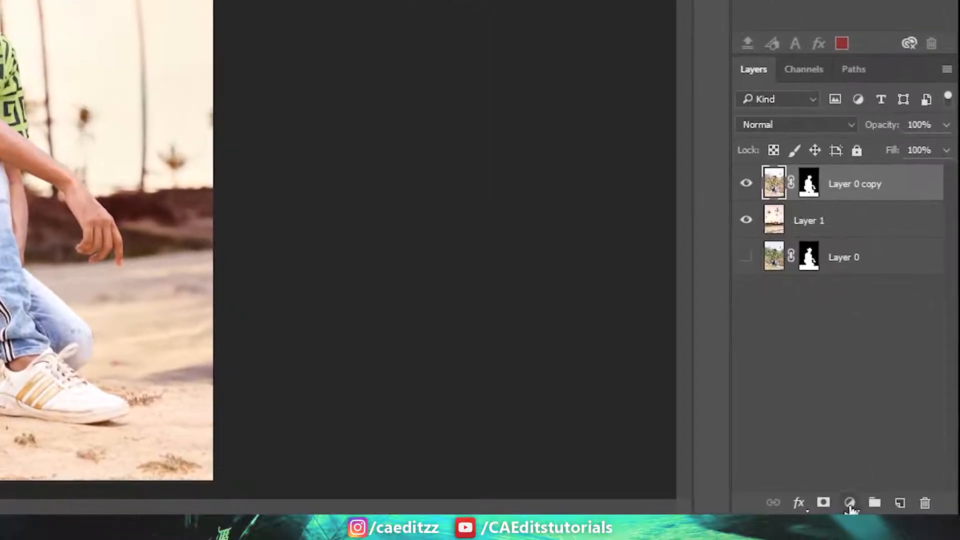
Add a Selective Color adjustment layer above Layer 0 copy and clip it to that layer.
left_click(849, 502)
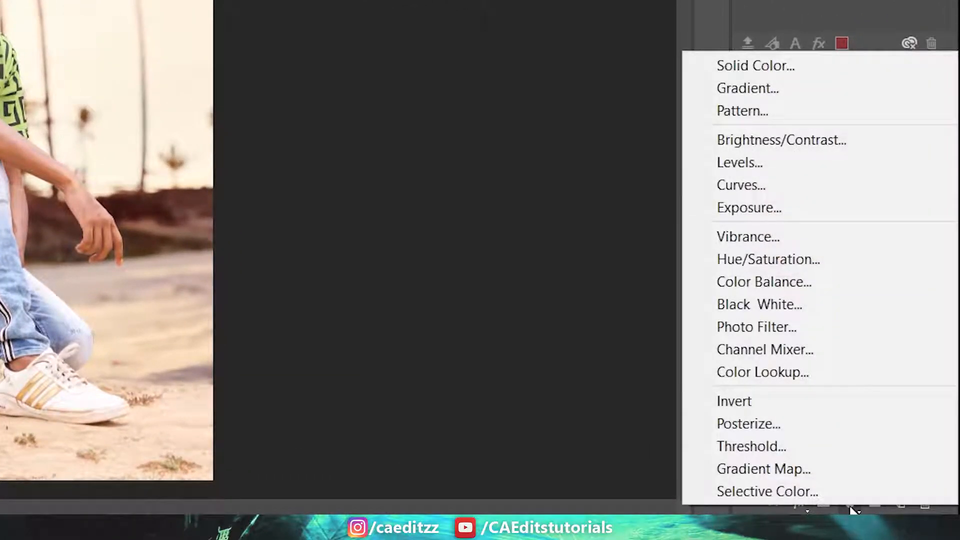
left_click(817, 490)
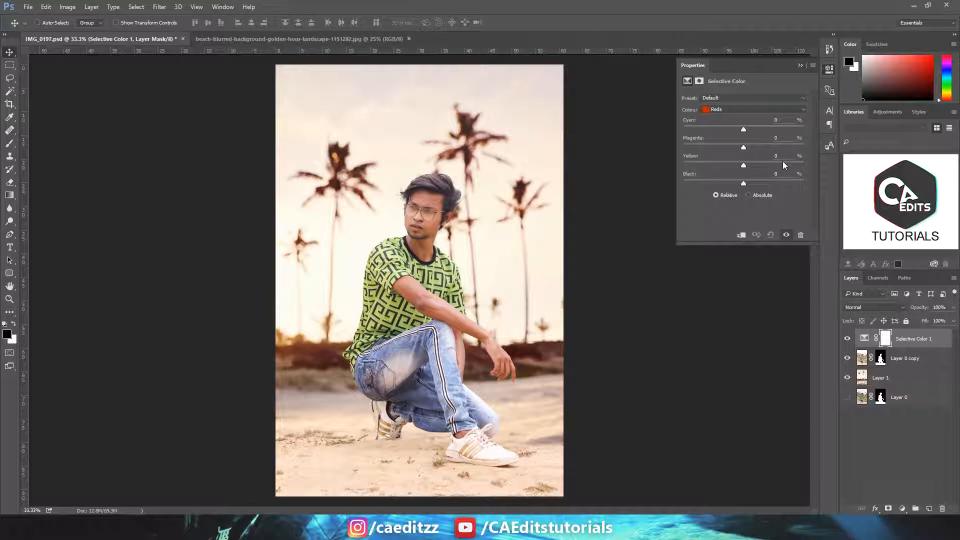
left_click(741, 236)
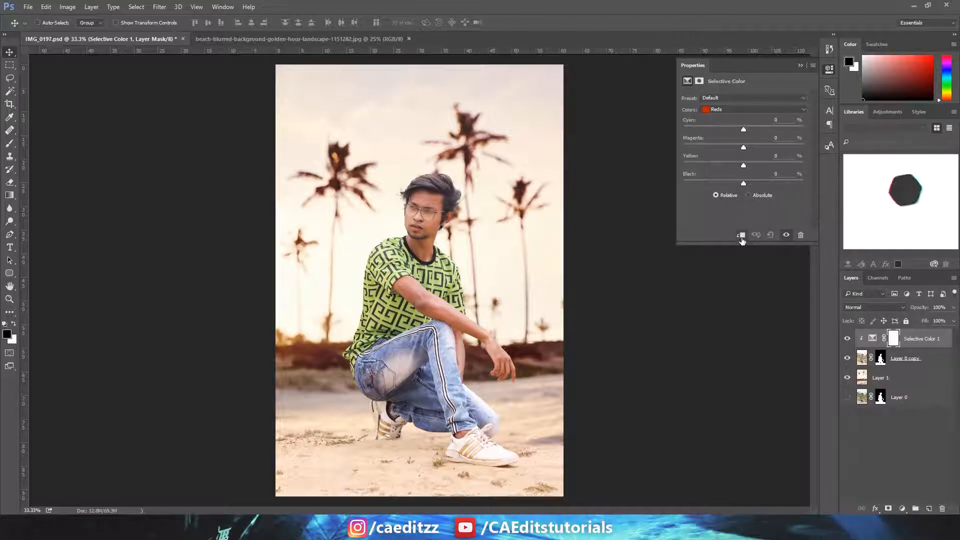
Set Black to +2% for the Reds and 0% for the Magentas in the Selective Color adjustment.
mouse_move(743, 183)
left_mouse_down()
mouse_move(777, 187)
mouse_move(736, 188)
mouse_move(744, 189)
left_mouse_up()
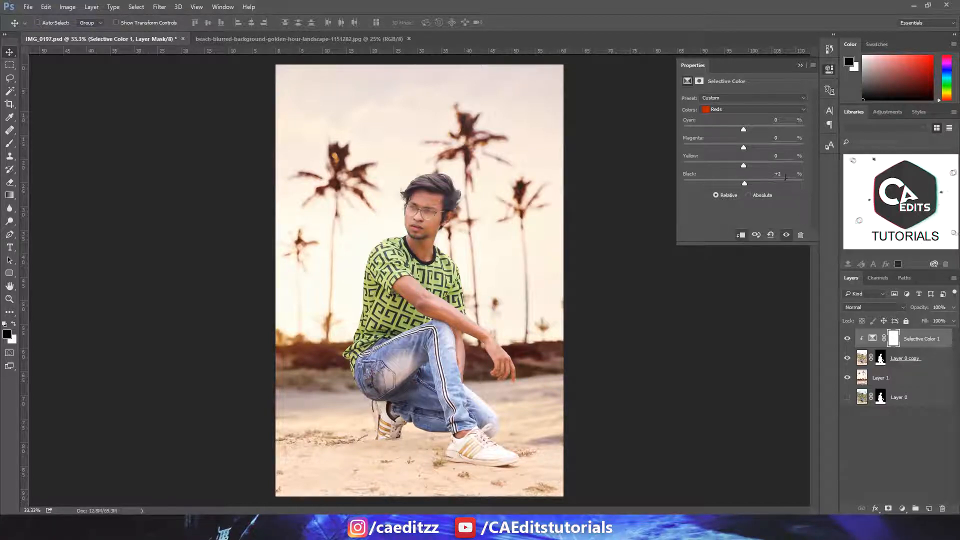
left_click(741, 111)
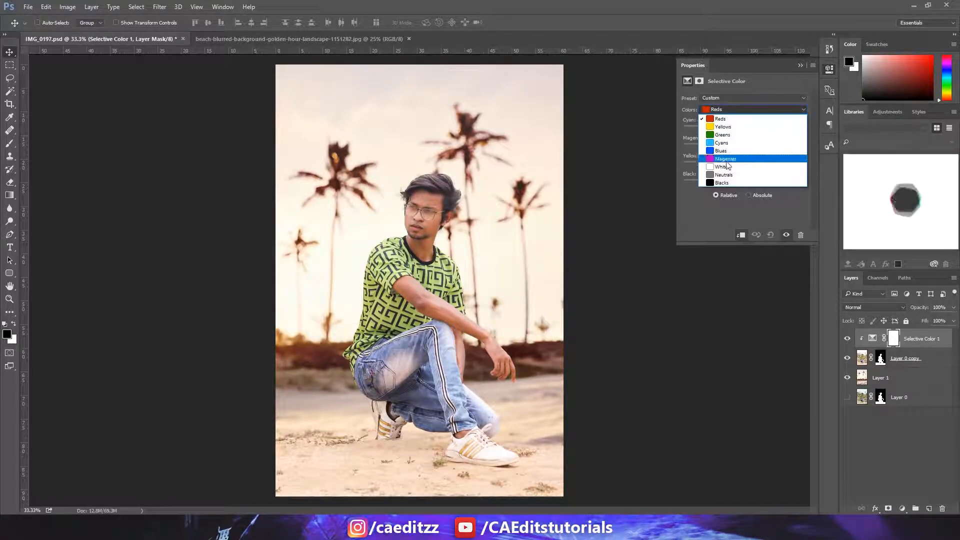
left_click(725, 160)
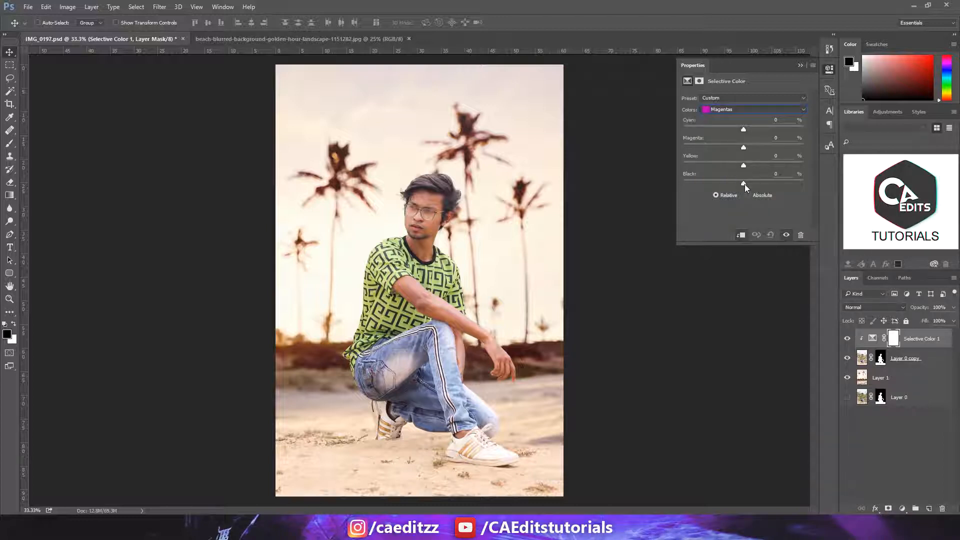
mouse_move(745, 184)
left_mouse_down()
mouse_move(660, 192)
mouse_move(770, 187)
mouse_move(754, 184)
left_mouse_up()
double_click(778, 174)
type("0")
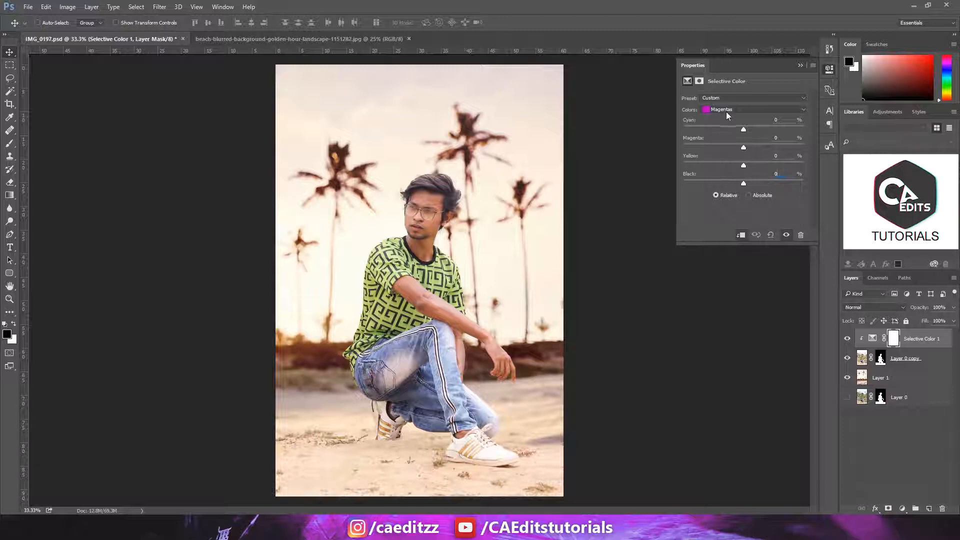
Set the Yellows' Yellow to -38% and Black to 0% in the Selective Color adjustment, and collapse its properties.
left_click(727, 111)
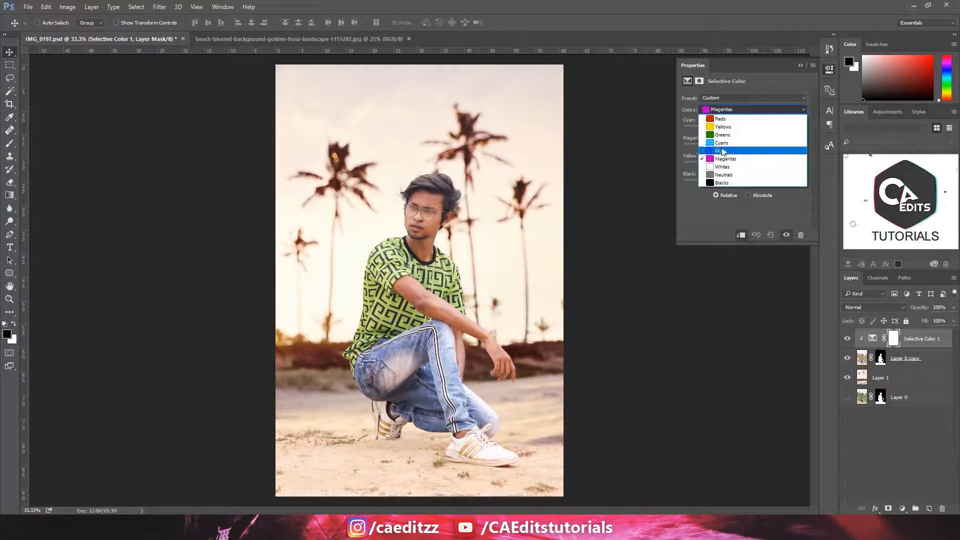
left_click(722, 127)
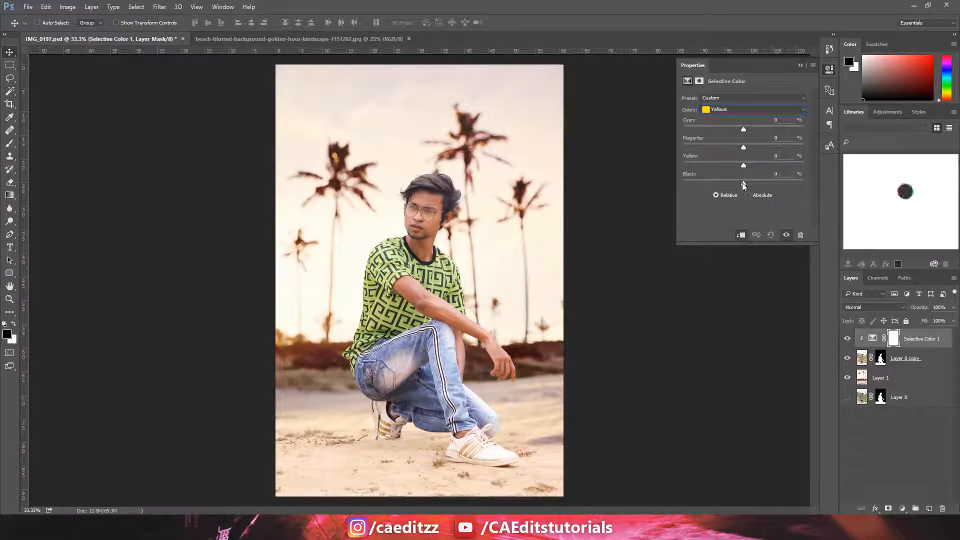
left_click_drag(744, 183, 702, 166)
type("0")
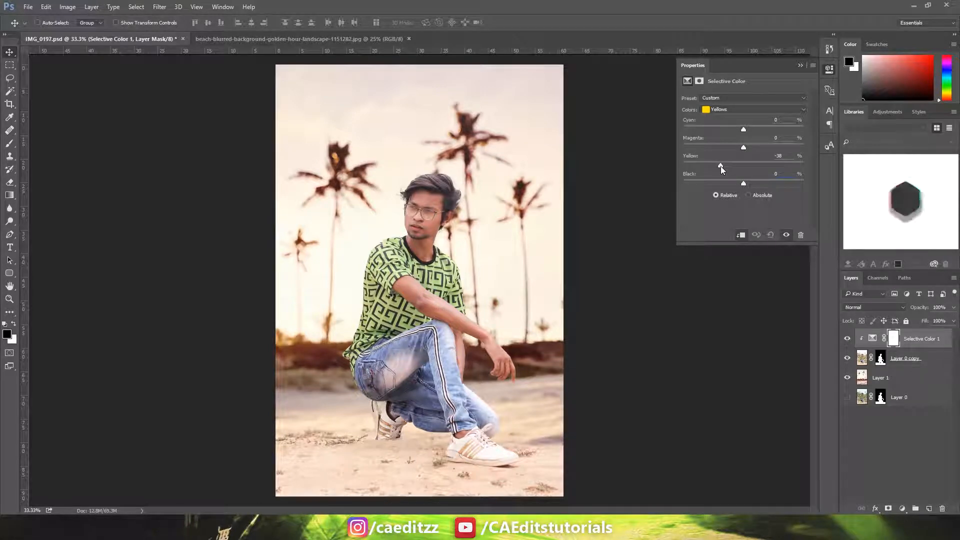
left_click(800, 65)
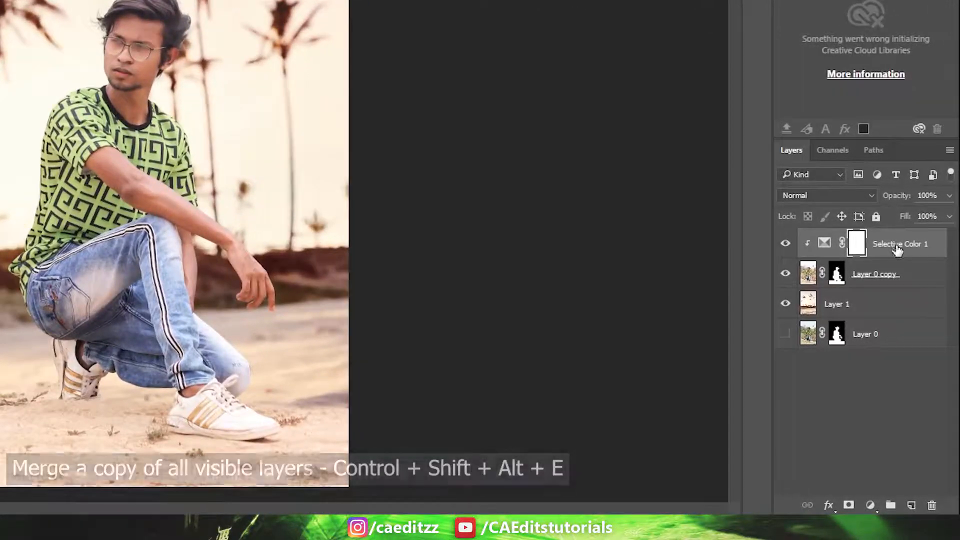
Merge a copy of all visible layers into a new top layer and open the Camera Raw filter on it.
key("ctrl+shift+alt+e")
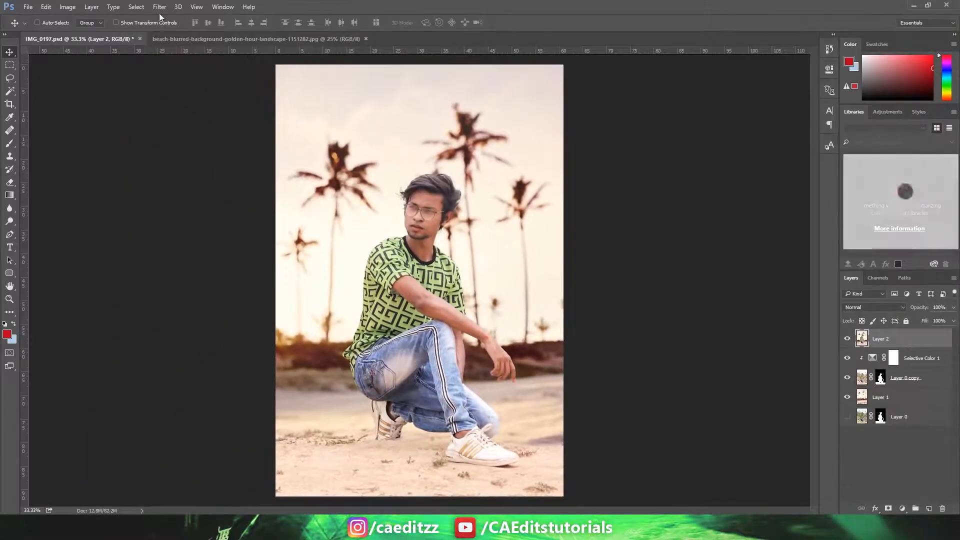
left_click(159, 6)
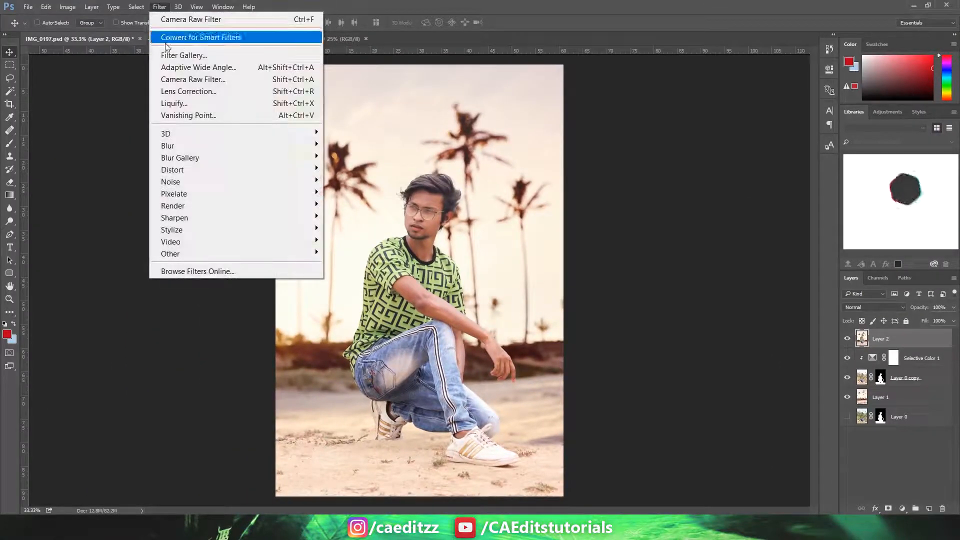
left_click(199, 80)
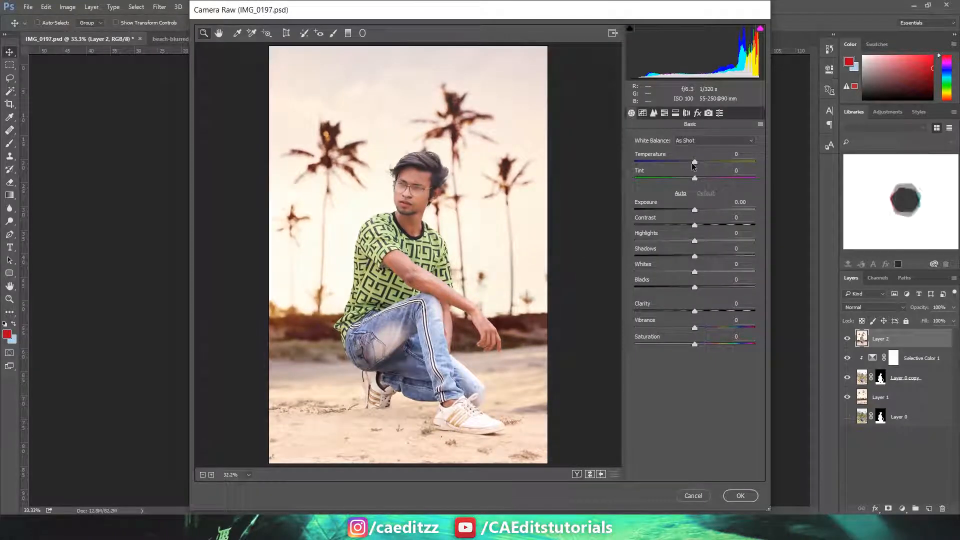
left_click_drag(694, 161, 703, 175)
type("0")
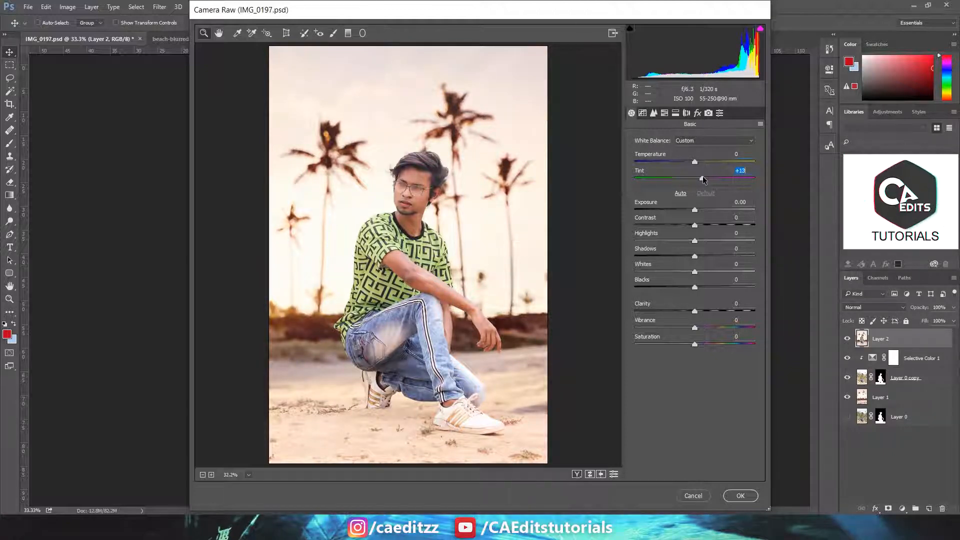
type("0")
Set Contrast to +15 in Camera Raw and reset the trial Shadows and Clarity adjustments to 0.
left_click_drag(698, 209, 708, 261)
type("0")
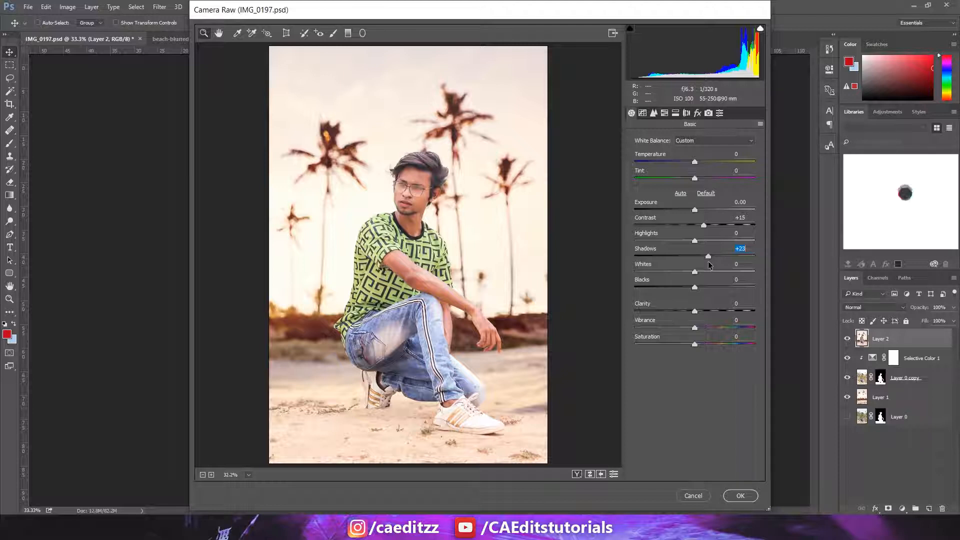
double_click(707, 261)
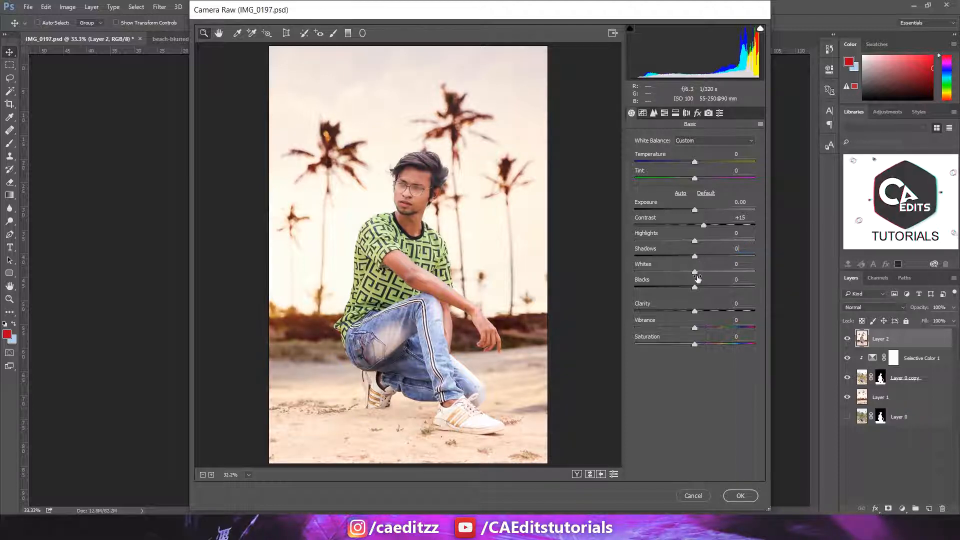
left_click_drag(695, 312, 706, 312)
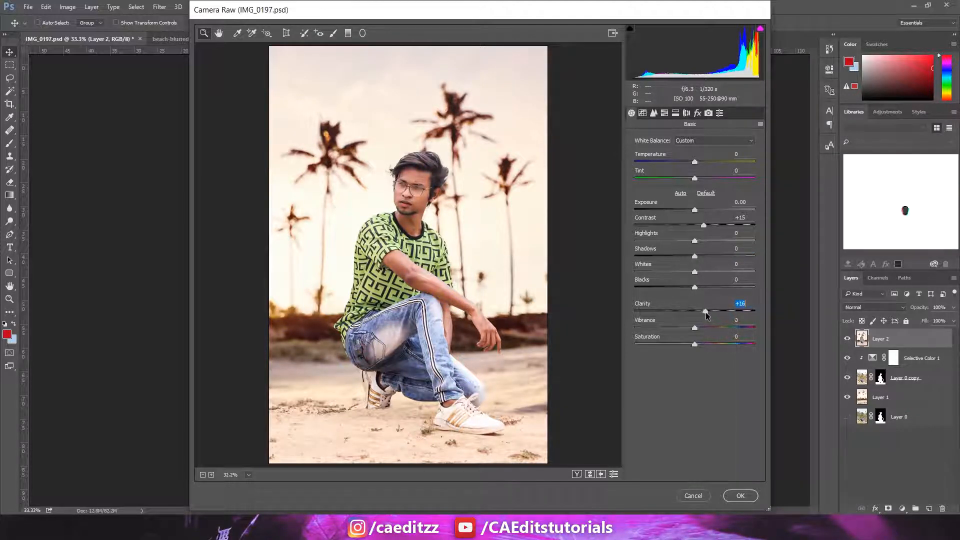
double_click(706, 312)
In the HSL adjustments, set Blues saturation to +38, Greens saturation to +48 and Oranges luminance to +13.
left_click(652, 114)
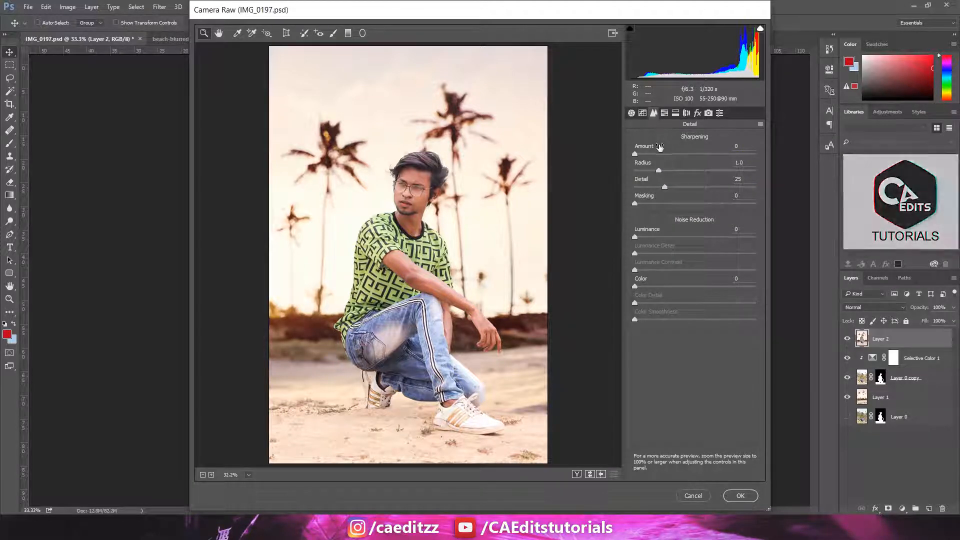
left_click(664, 113)
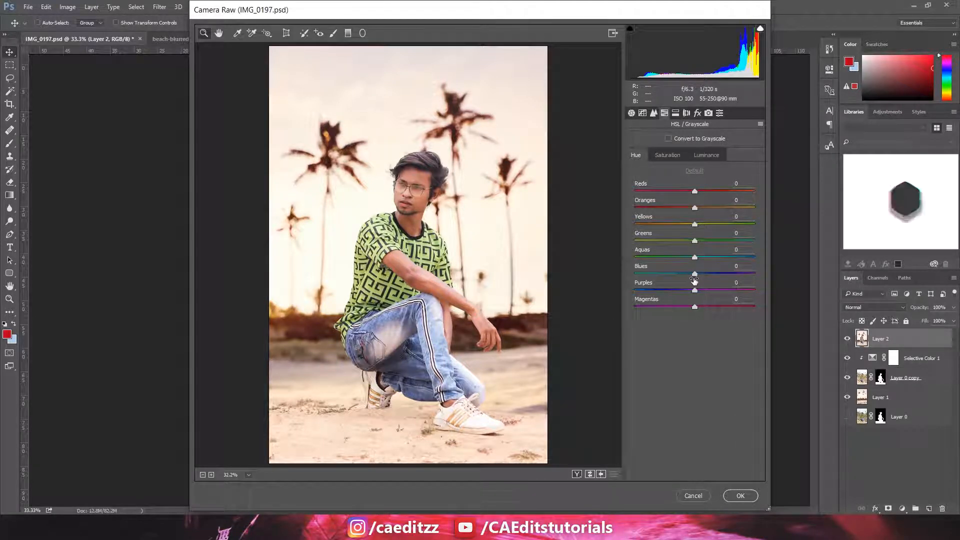
left_click(667, 155)
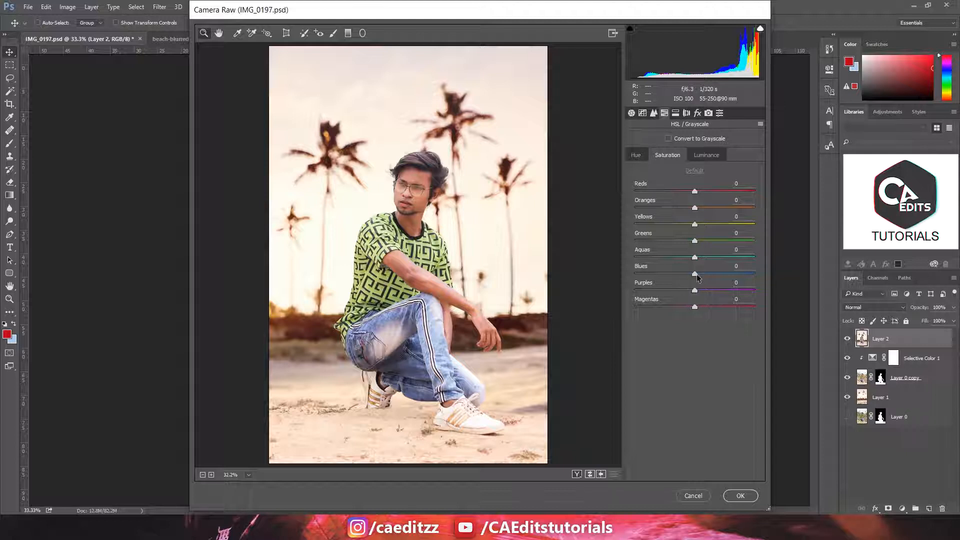
left_click_drag(696, 275, 718, 273)
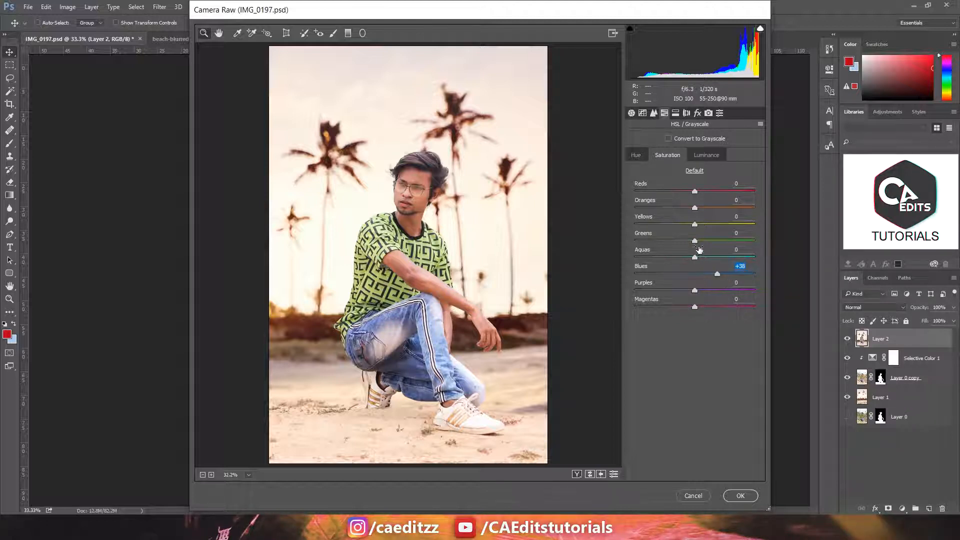
left_click_drag(694, 241, 730, 243)
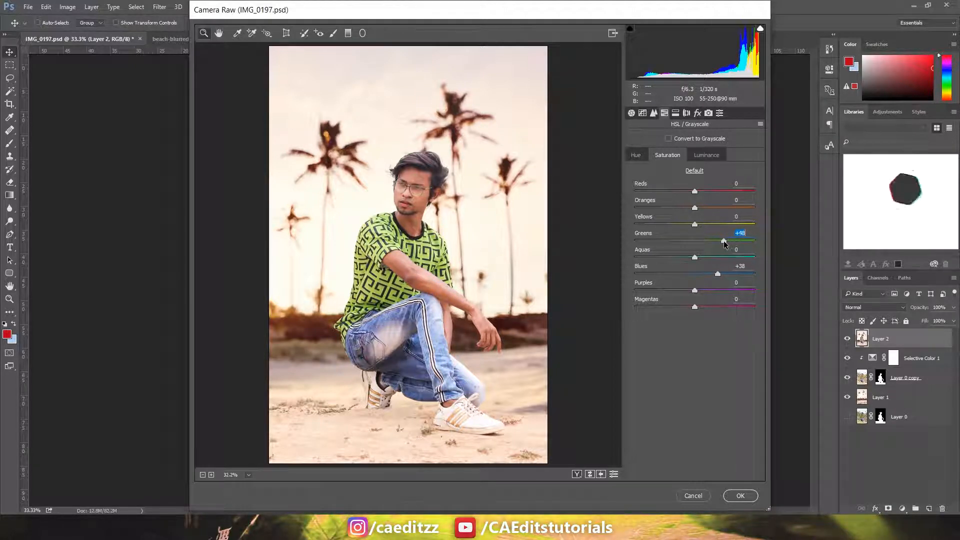
left_click(706, 156)
left_click_drag(695, 208, 703, 207)
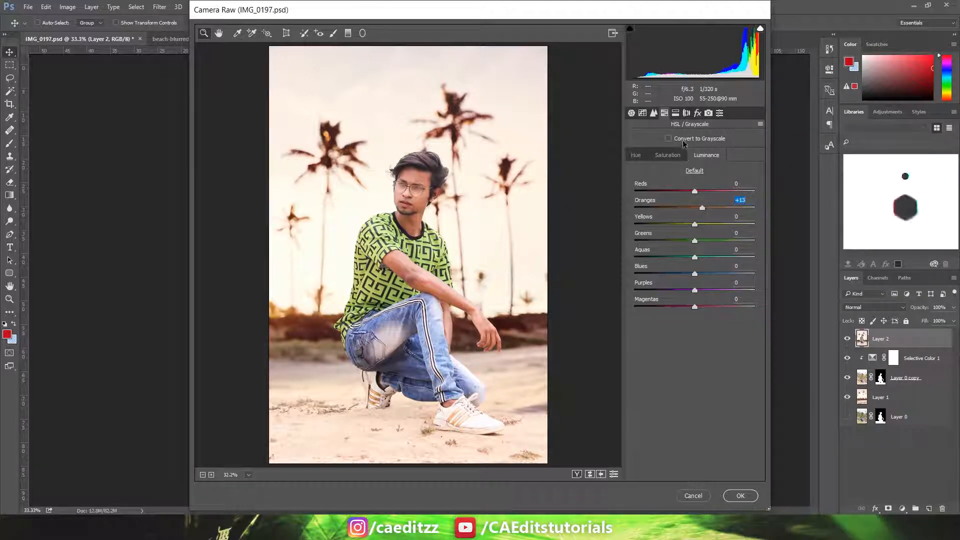
Add a post-crop vignette with Amount -26, set the Blue Primary Hue to -21 and apply the Camera Raw filter.
left_click(698, 114)
left_click_drag(695, 278, 677, 278)
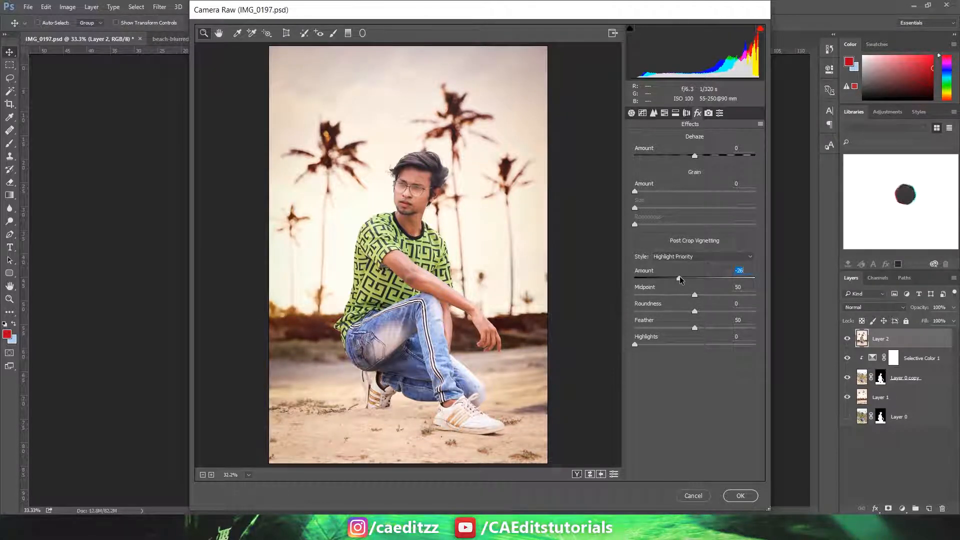
left_click_drag(680, 278, 682, 302)
left_click(708, 113)
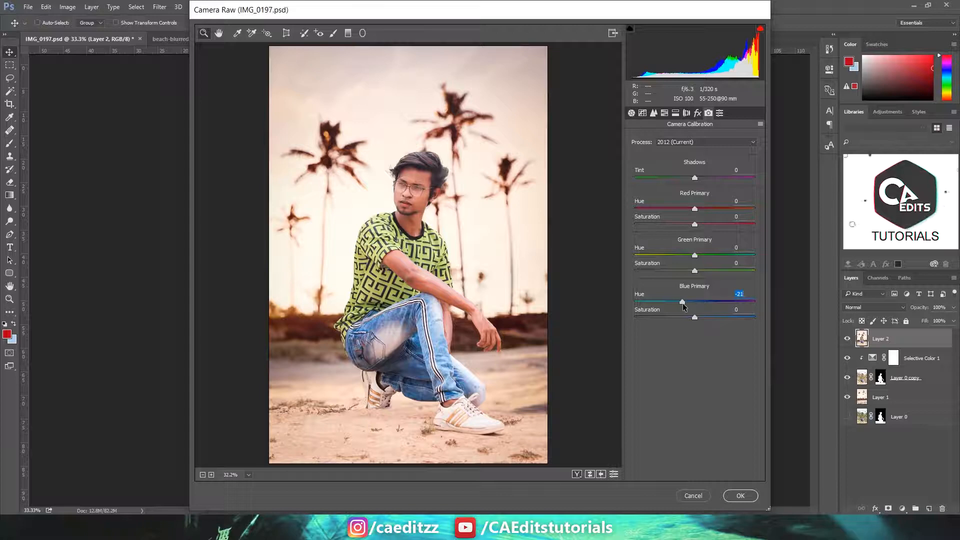
left_click(739, 496)
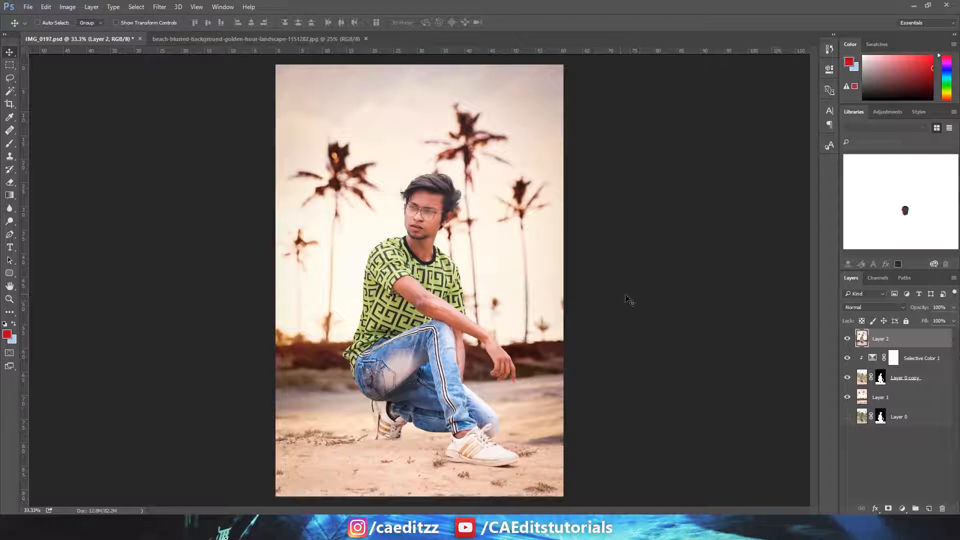
Duplicate Layer 2 twice, hide Layer 2 copy 2 and make Layer 2 copy the active layer.
left_click_drag(903, 338, 928, 508)
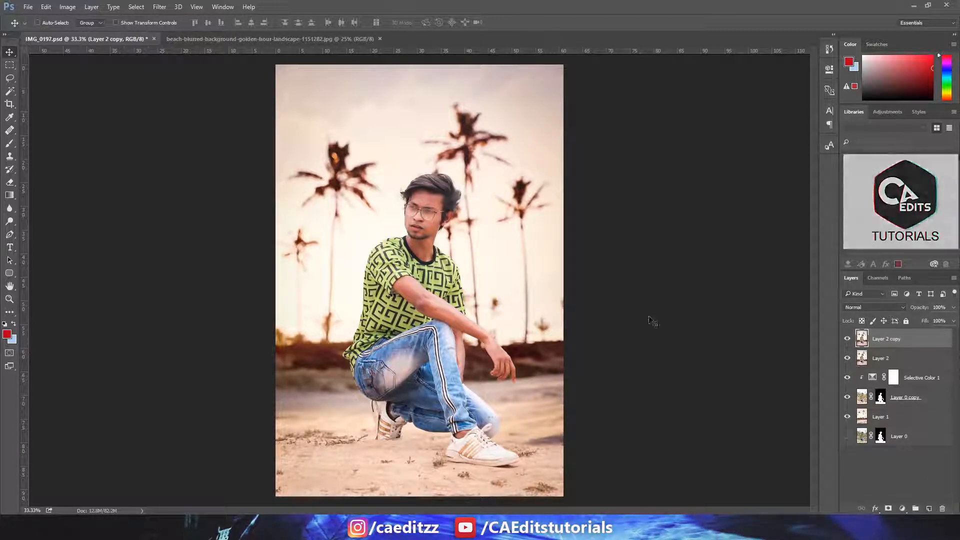
left_click_drag(893, 345, 928, 508)
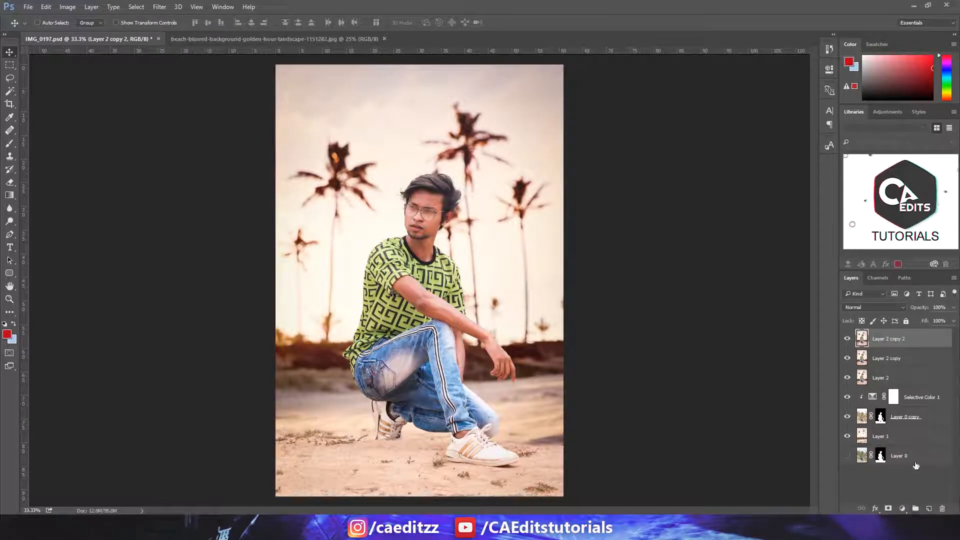
left_click(887, 358)
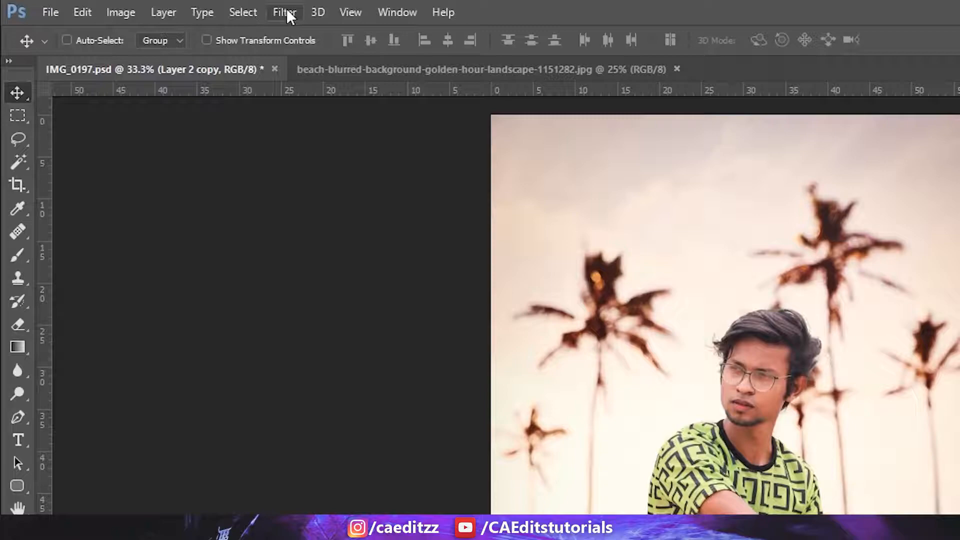
Apply a Gaussian Blur with a radius of 2.9 pixels to Layer 2 copy, judging the softness on the man's face.
left_click(288, 12)
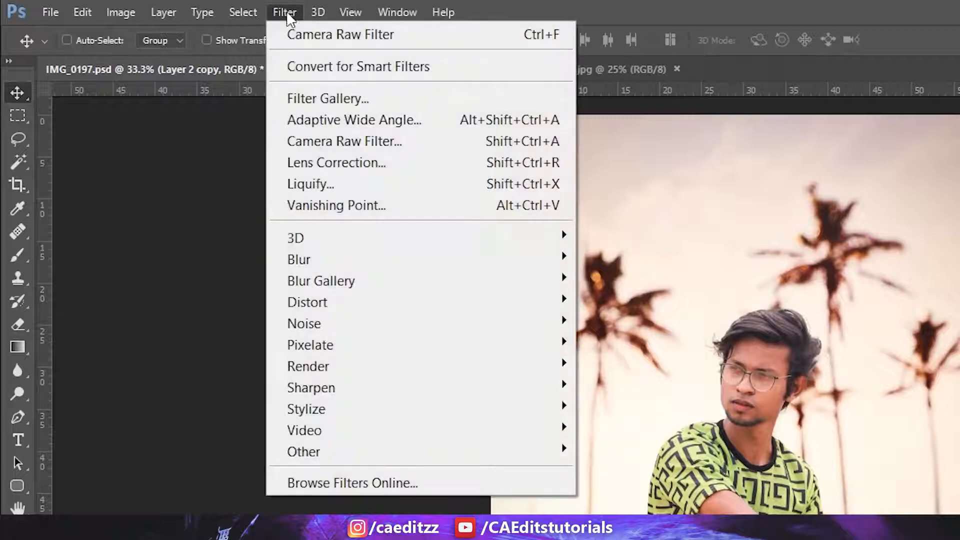
mouse_move(349, 261)
left_click(607, 344)
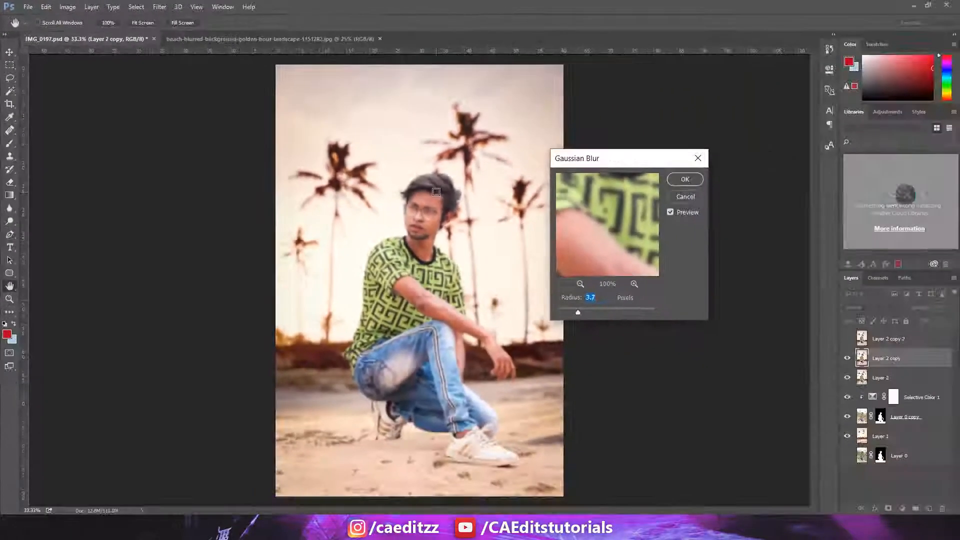
key("ctrl+plus")
key("ctrl+plus")
key("ctrl+plus")
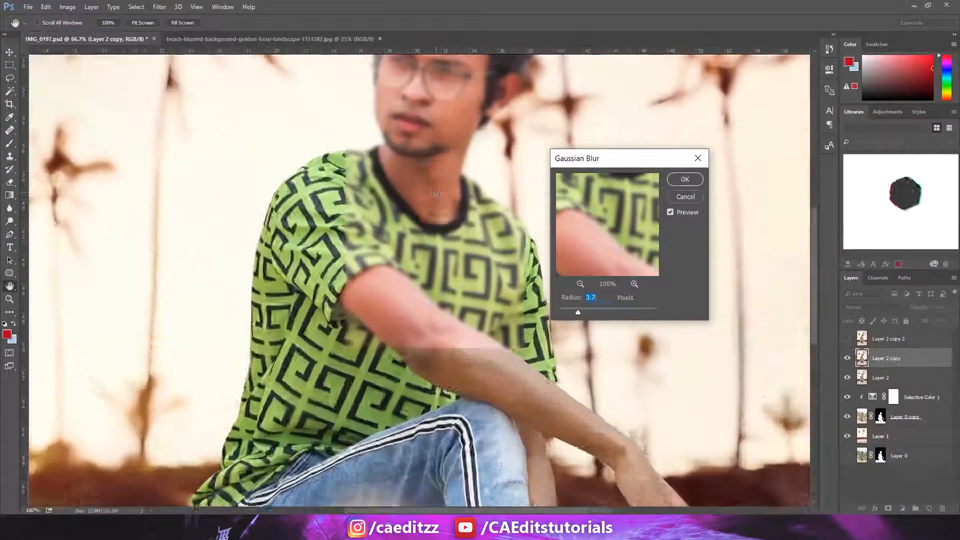
left_click_drag(439, 141, 415, 301)
key("ctrl+plus")
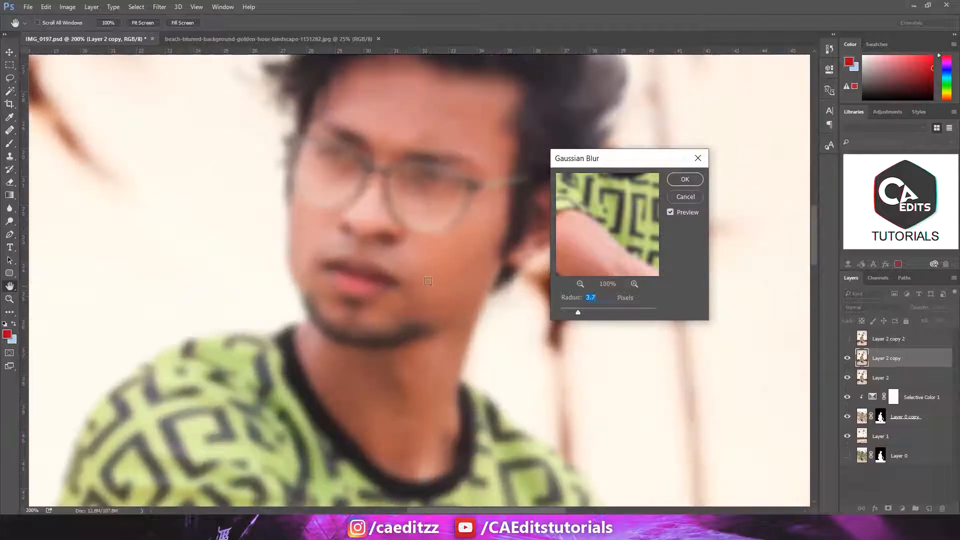
left_click(392, 96)
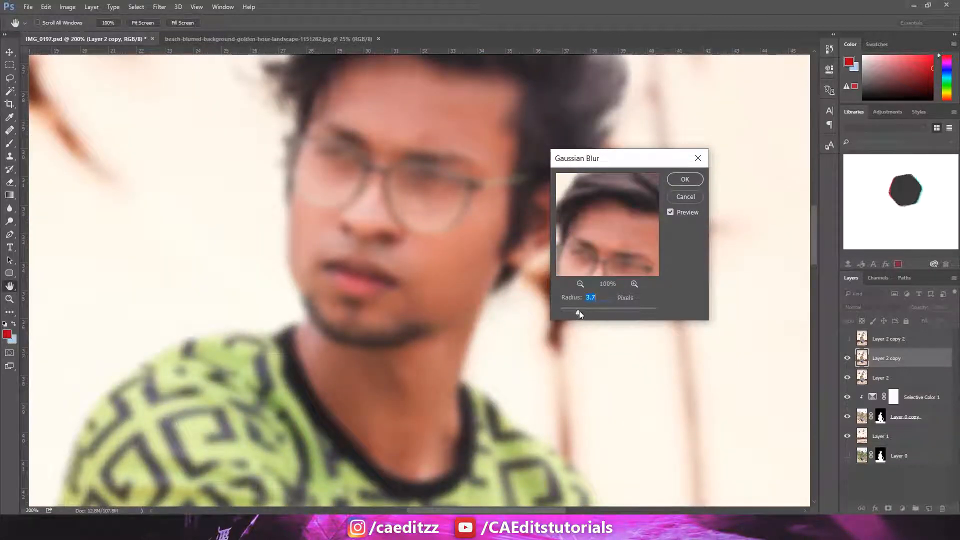
left_click_drag(577, 312, 573, 311)
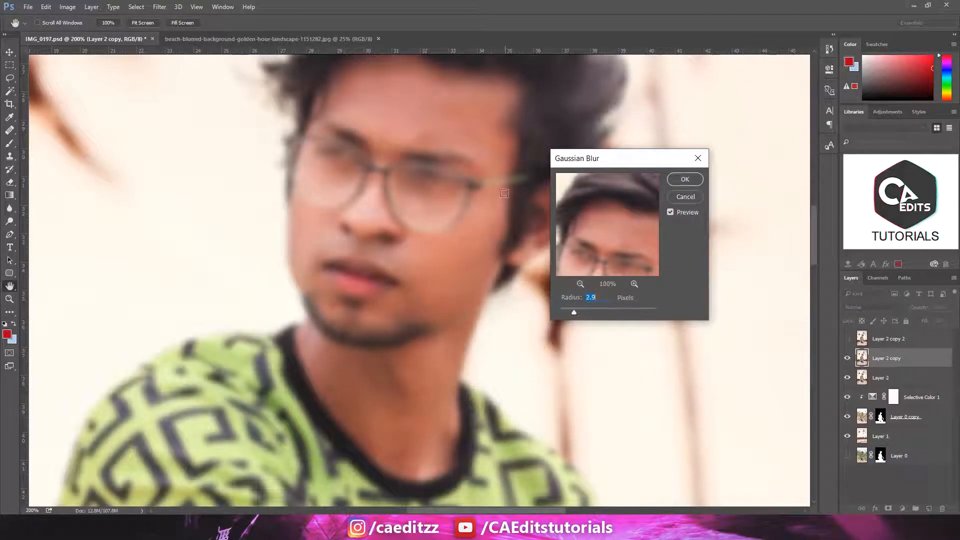
key("ctrl+plus")
left_click_drag(416, 136, 400, 283)
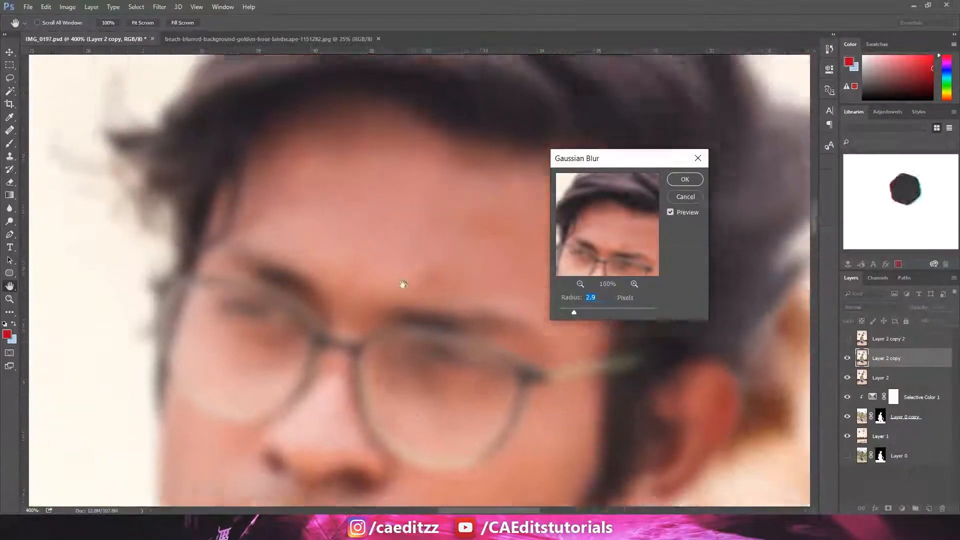
left_click(683, 179)
key("ctrl+0")
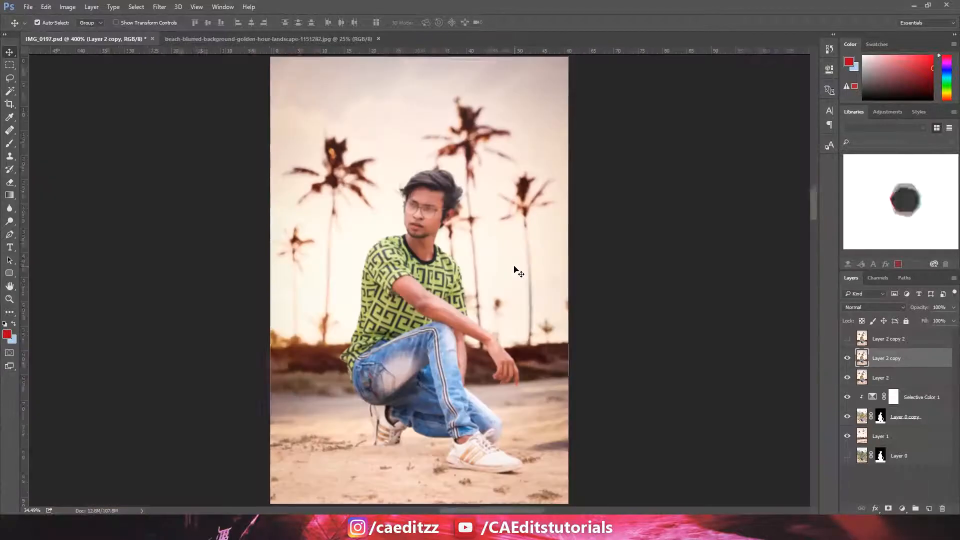
Make Layer 2 copy 2 visible and active, and set its blend mode to Linear Light.
left_click(882, 339)
left_click(847, 339)
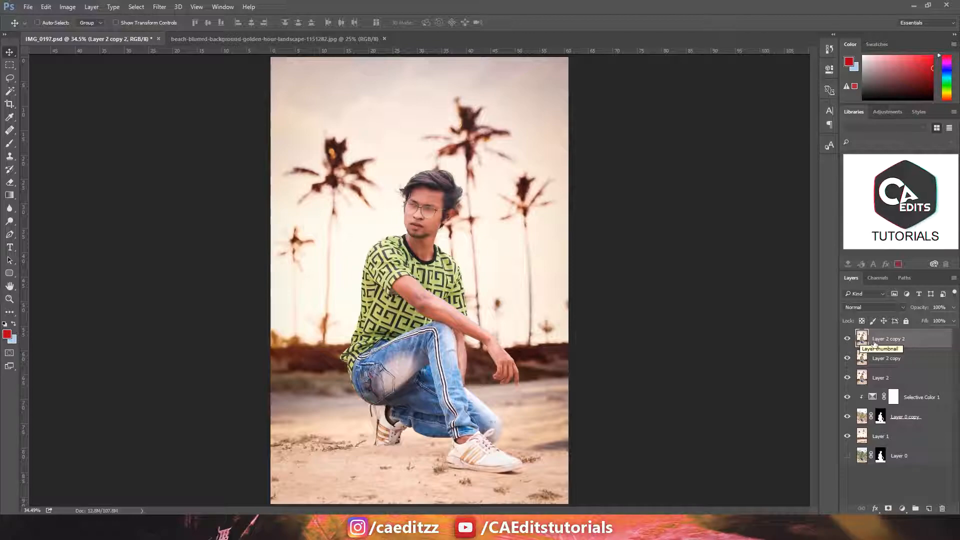
left_click(873, 307)
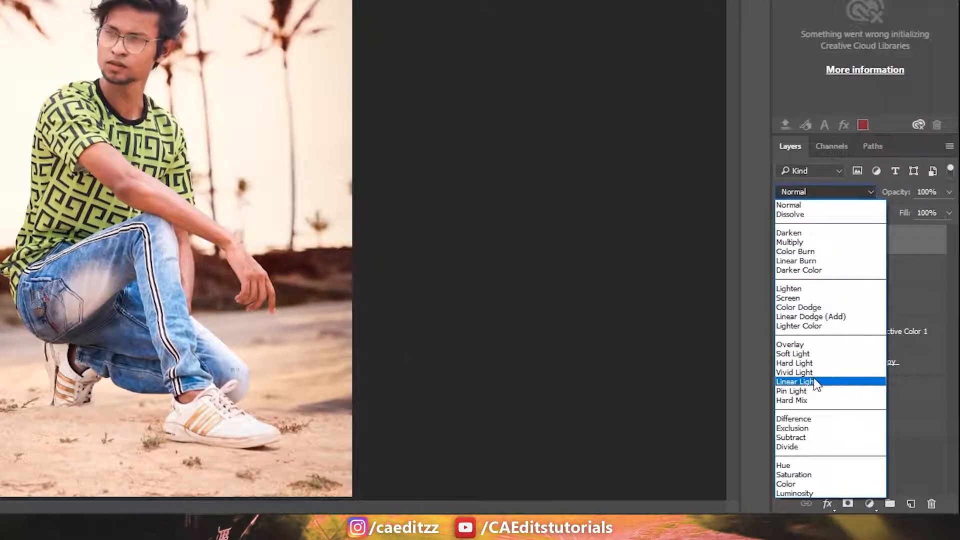
left_click(816, 383)
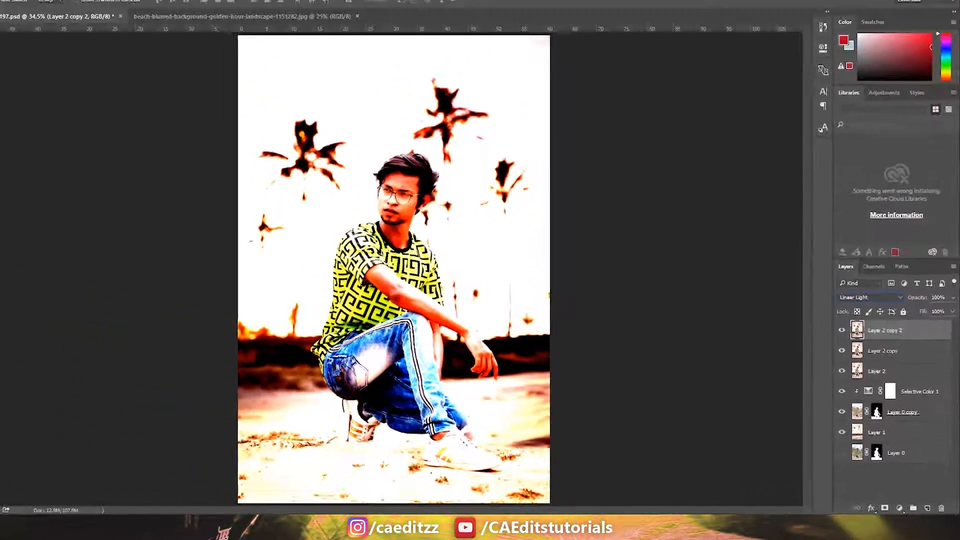
Apply a High Pass filter with a radius of 0.4 pixels to Layer 2 copy 2, judging the detail on the man's face.
left_click(214, 6)
mouse_move(380, 414)
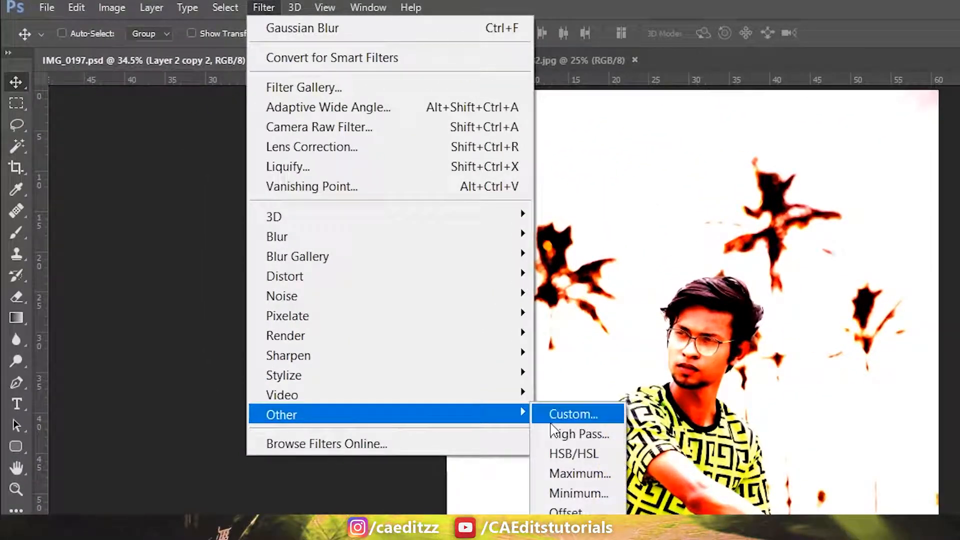
left_click(579, 433)
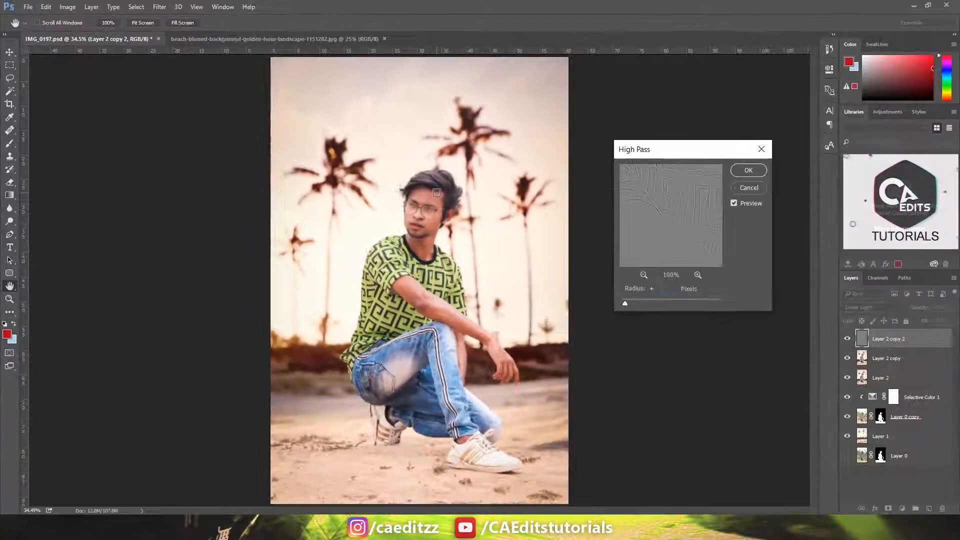
key("ctrl+plus")
key("ctrl+plus")
key("ctrl+plus")
key("ctrl+plus")
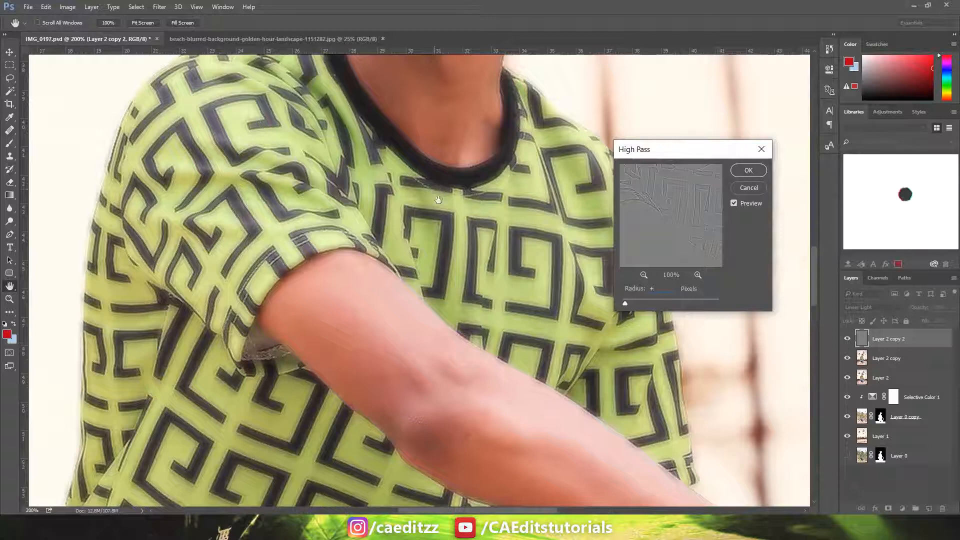
scroll(438, 200, "up", 8)
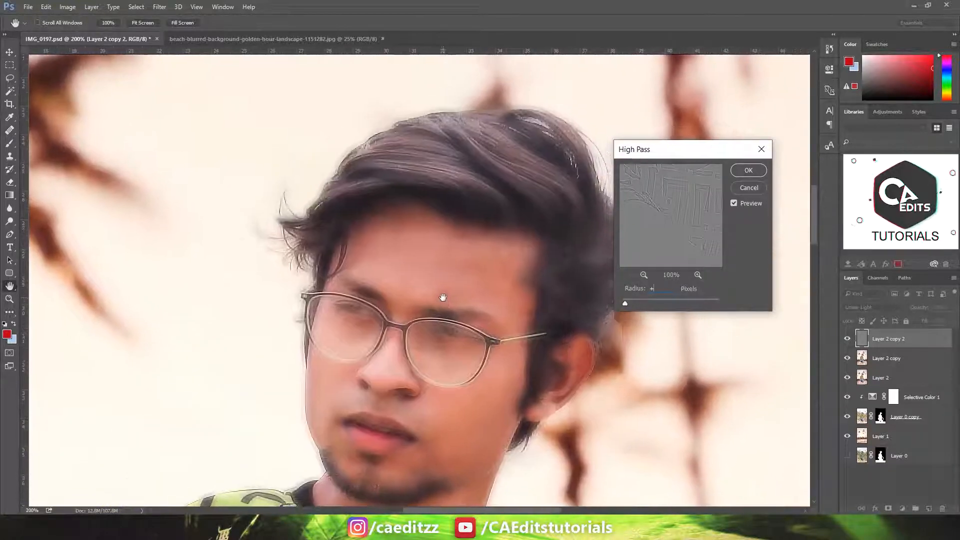
left_click(625, 304)
left_click_drag(625, 304, 624, 305)
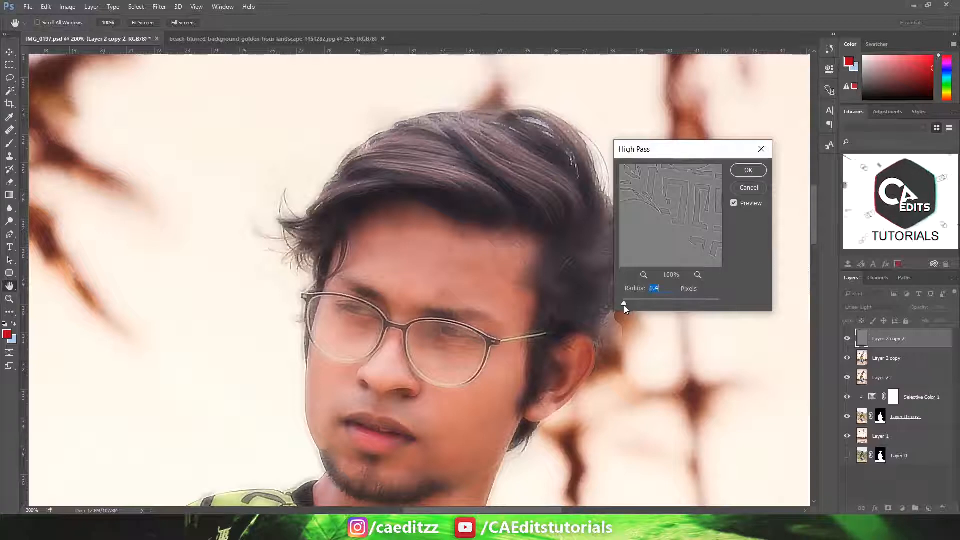
left_click(747, 170)
key("v")
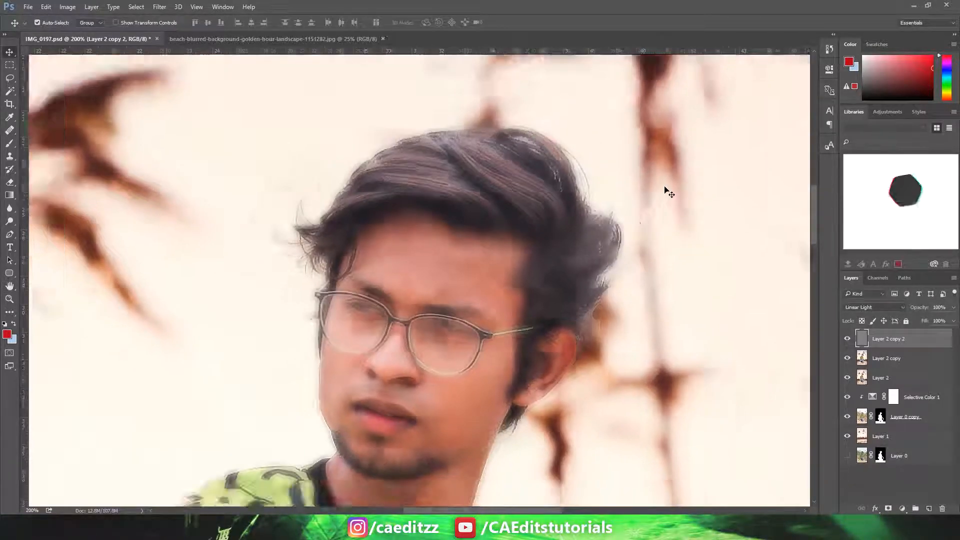
Group Layer 2 copy and Layer 2 copy 2, and add a black layer mask that hides the group's effect.
key("ctrl+0")
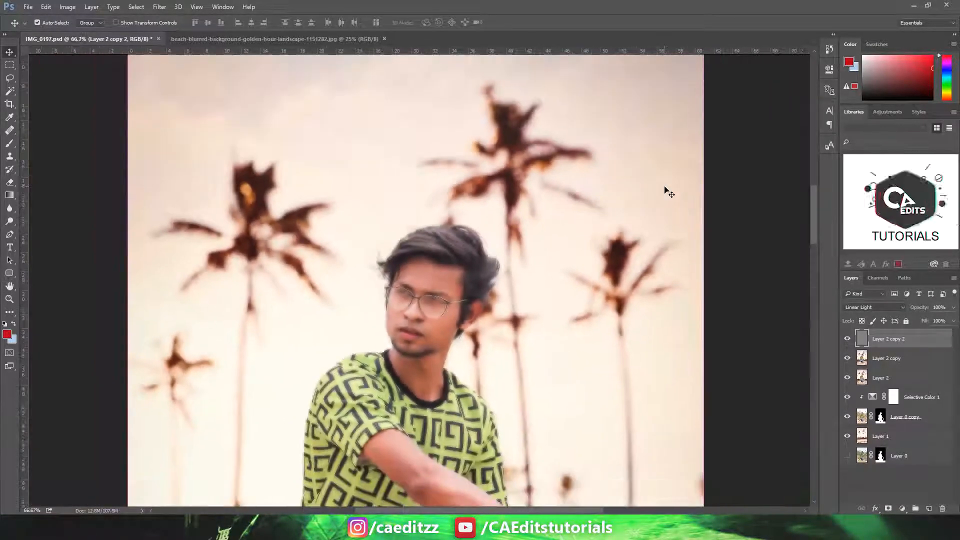
left_click(906, 358, "ctrl")
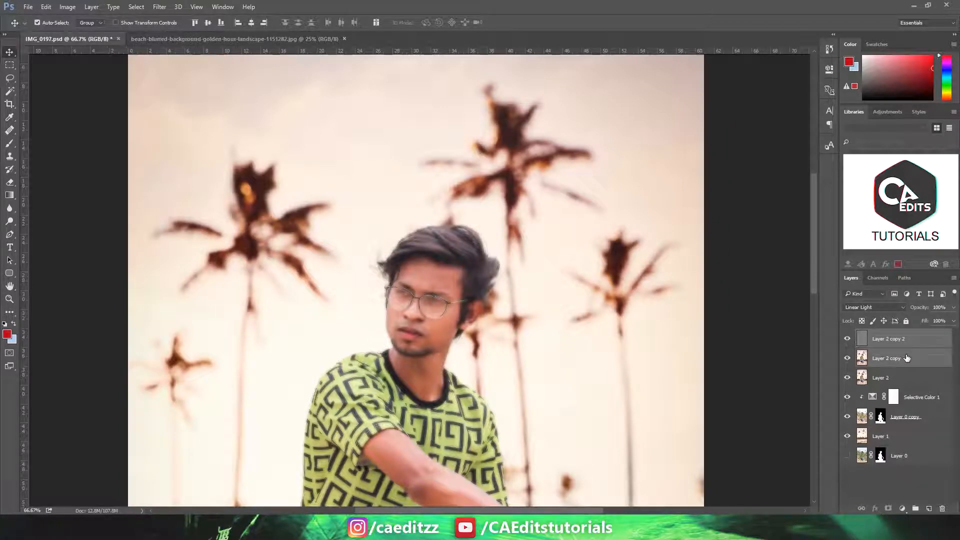
left_click_drag(916, 360, 915, 508)
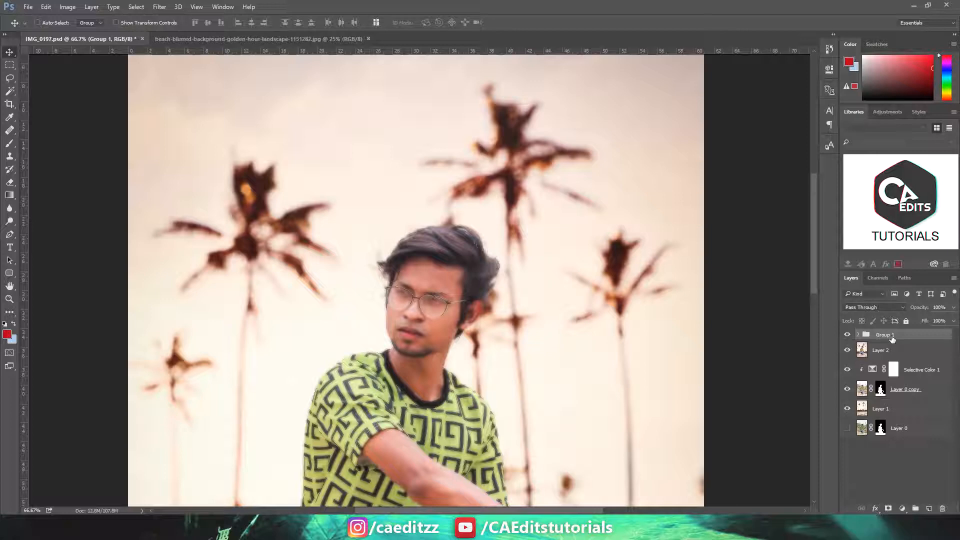
left_click(889, 508, "alt")
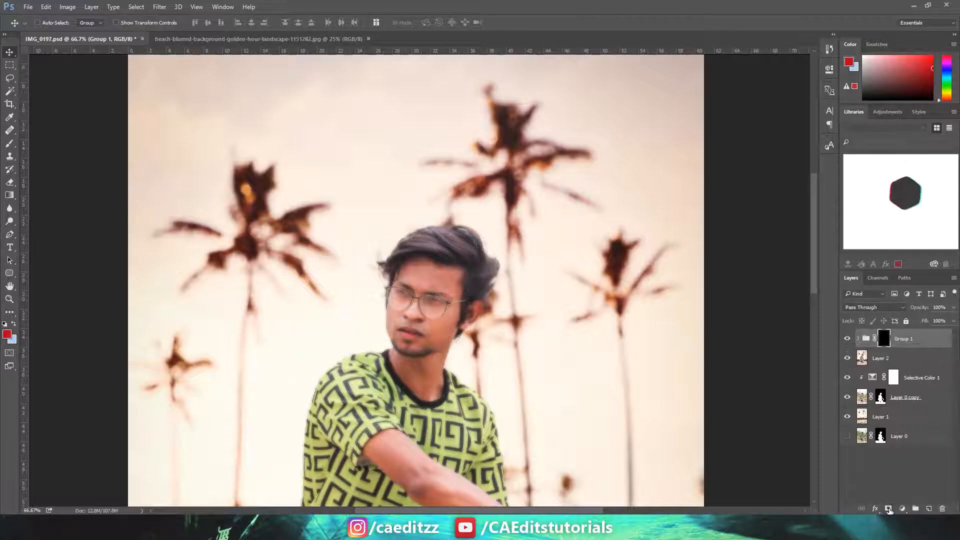
Paint white with a small soft brush on the Group 1 mask to reveal the smoothing on the man's facial skin.
scroll(404, 289, "up", 1)
scroll(404, 289, "up", 1)
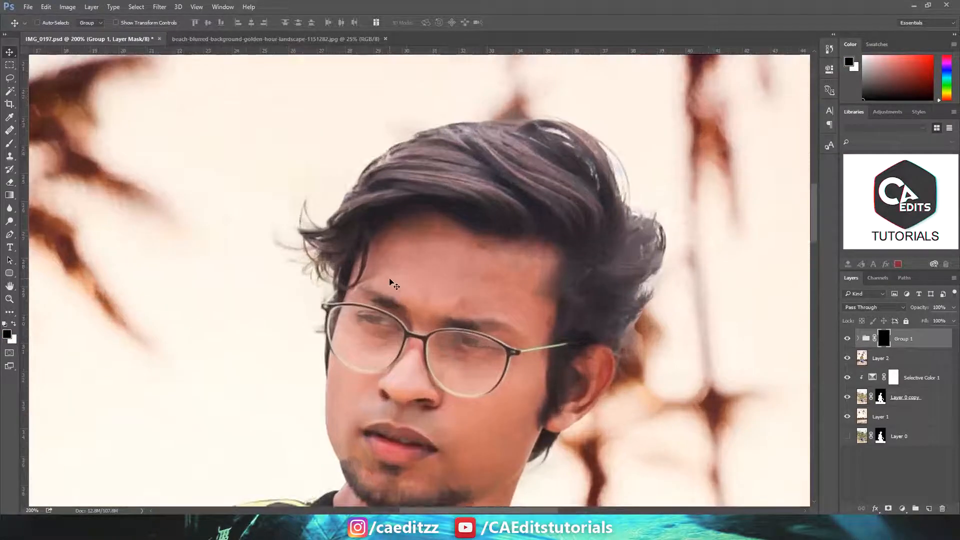
key("b")
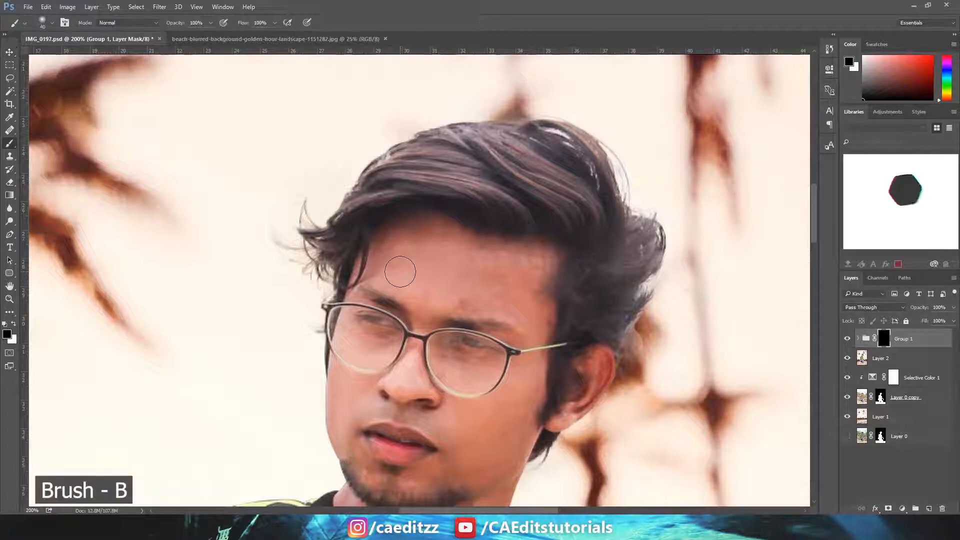
key("bracketleft")
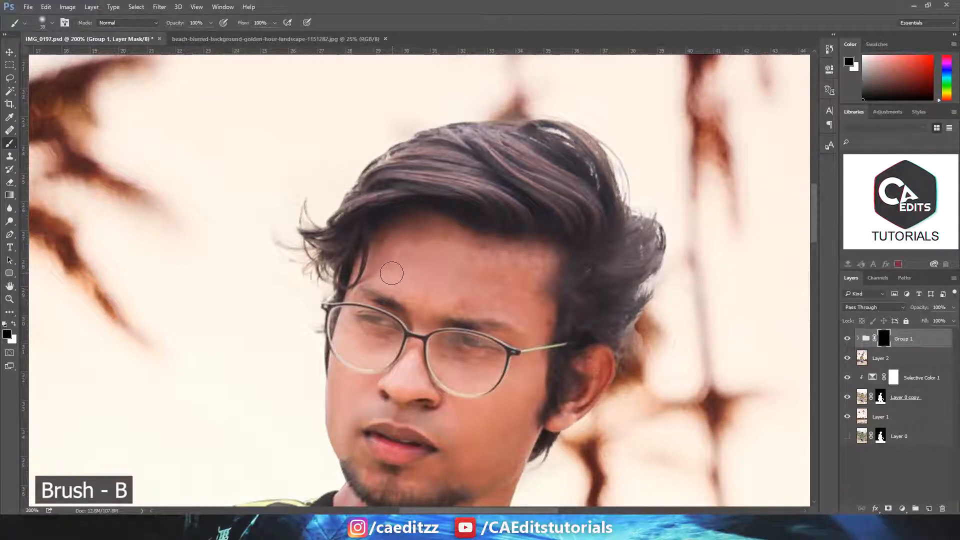
left_click(13, 324)
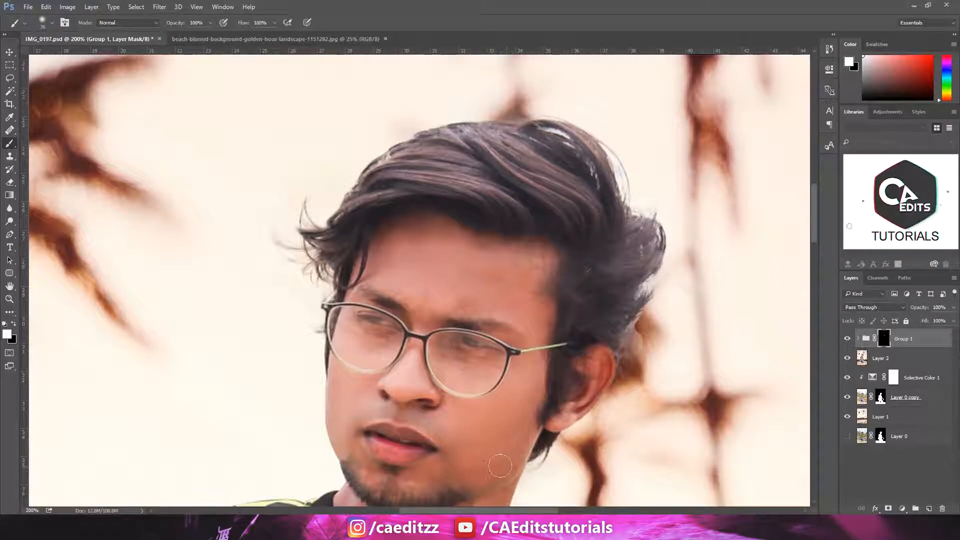
left_click_drag(484, 442, 507, 357)
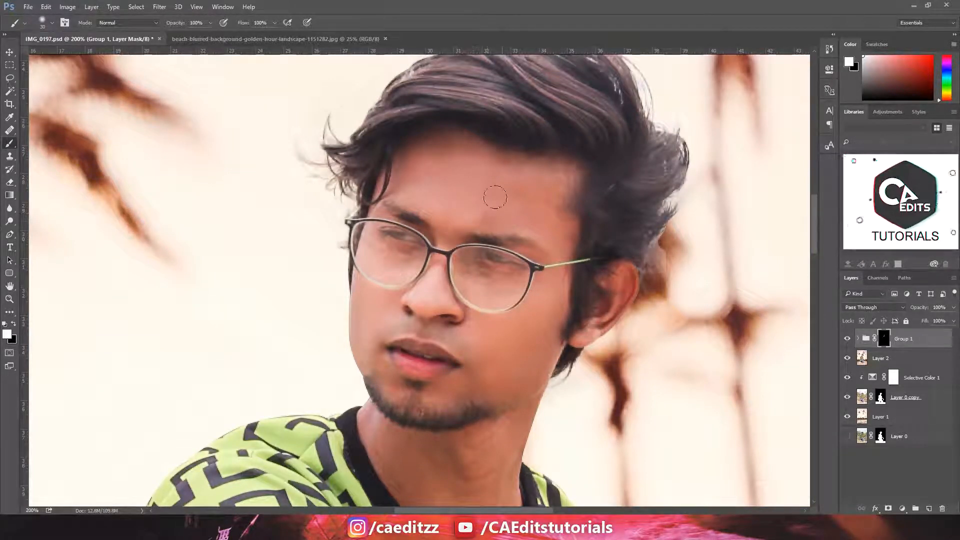
Extend the white painting on the Group 1 mask over the jaw and neck, and touch up the forehead.
left_click_drag(528, 330, 555, 178)
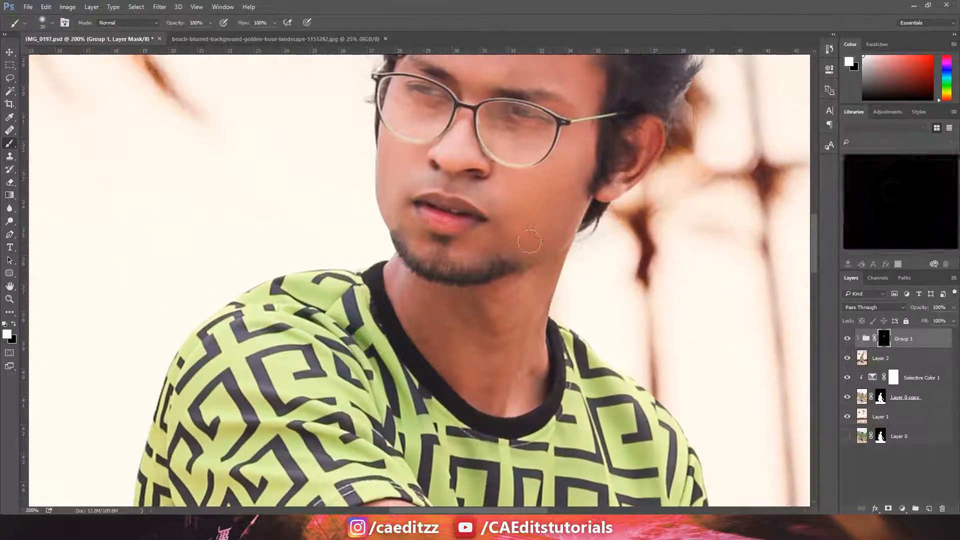
key("bracketleft")
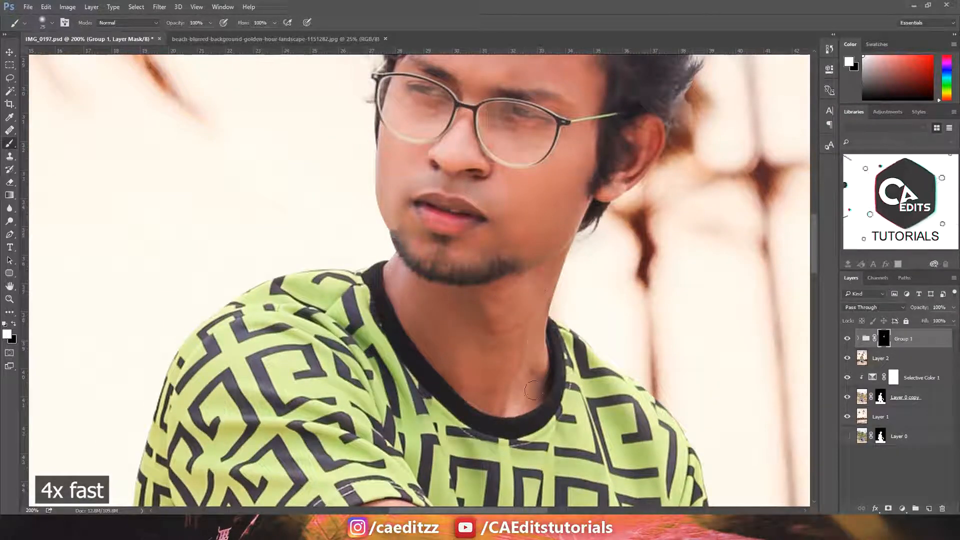
key("ctrl+minus")
key("bracketright")
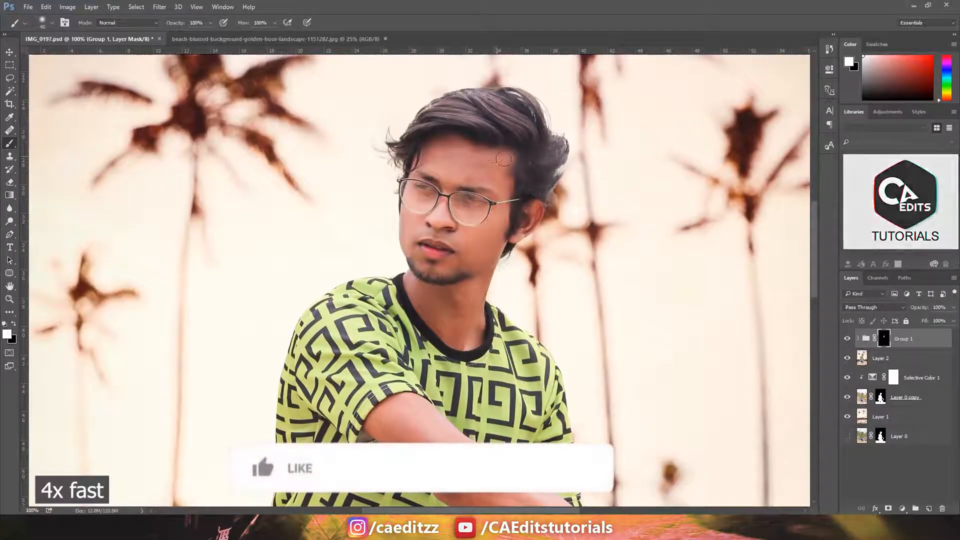
key("bracketright")
key("bracketright")
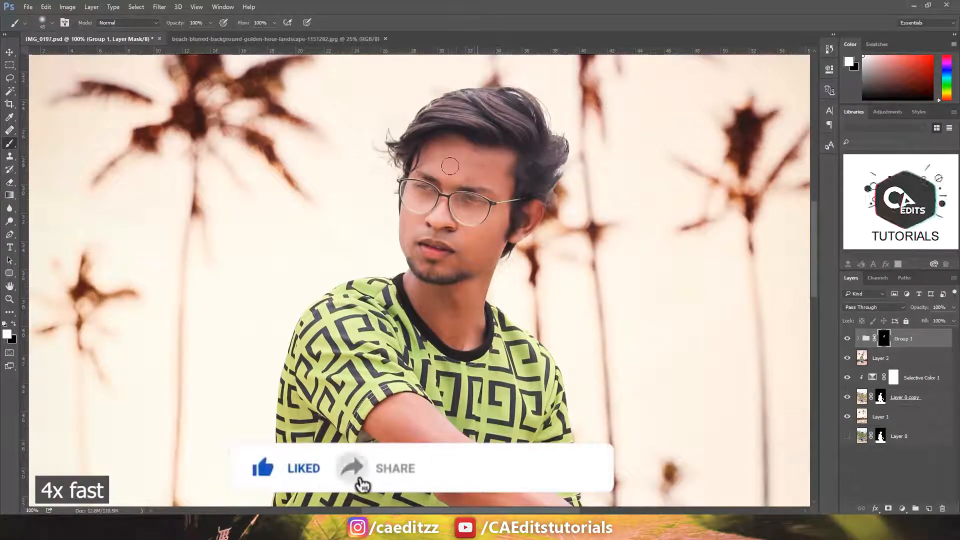
Paint white on the Group 1 mask along the man's forearm and hand, adapting the brush size to each area.
left_click_drag(445, 350, 442, 182)
key("bracketright")
key("bracketright")
key("bracketright")
key("bracketright")
left_click_drag(407, 250, 426, 280)
key("bracketleft")
key("bracketleft")
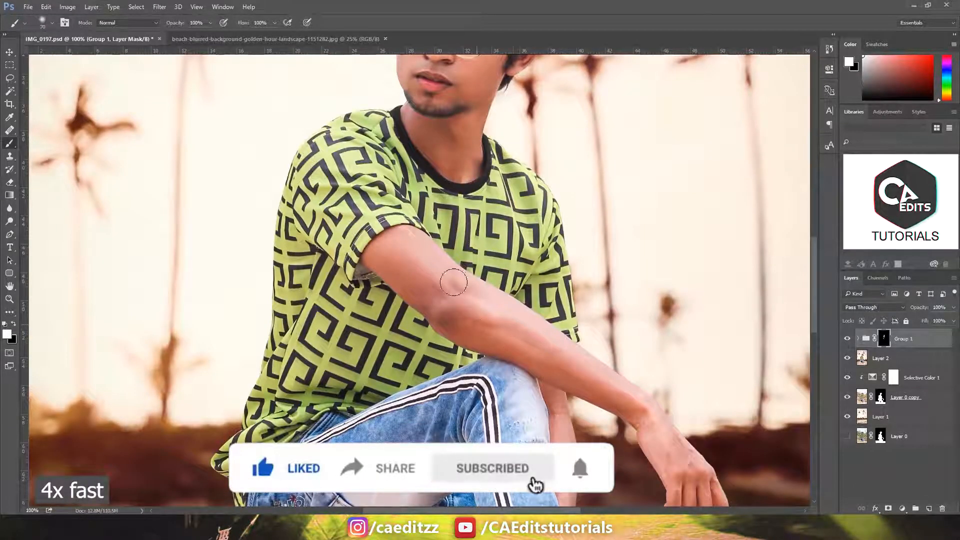
key("bracketleft")
key("ctrl+minus")
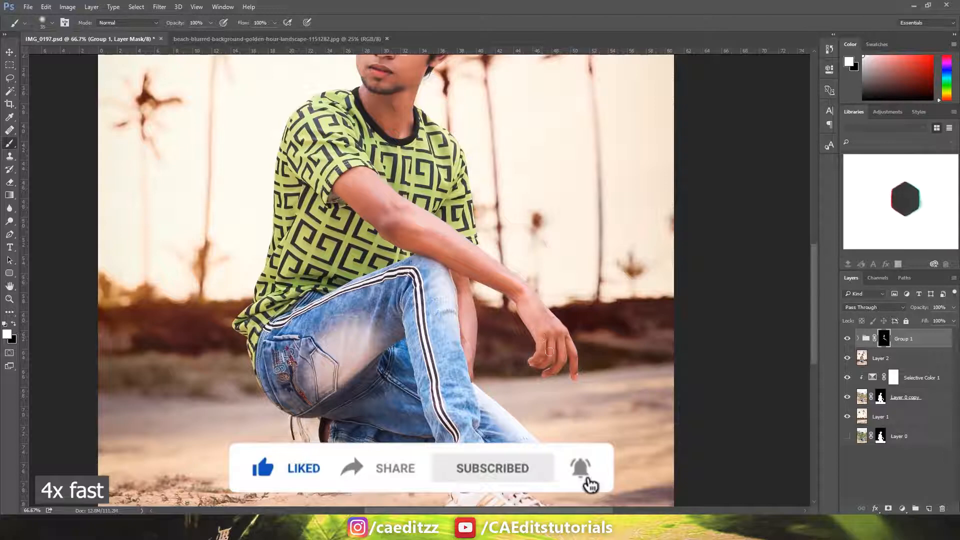
key("bracketleft")
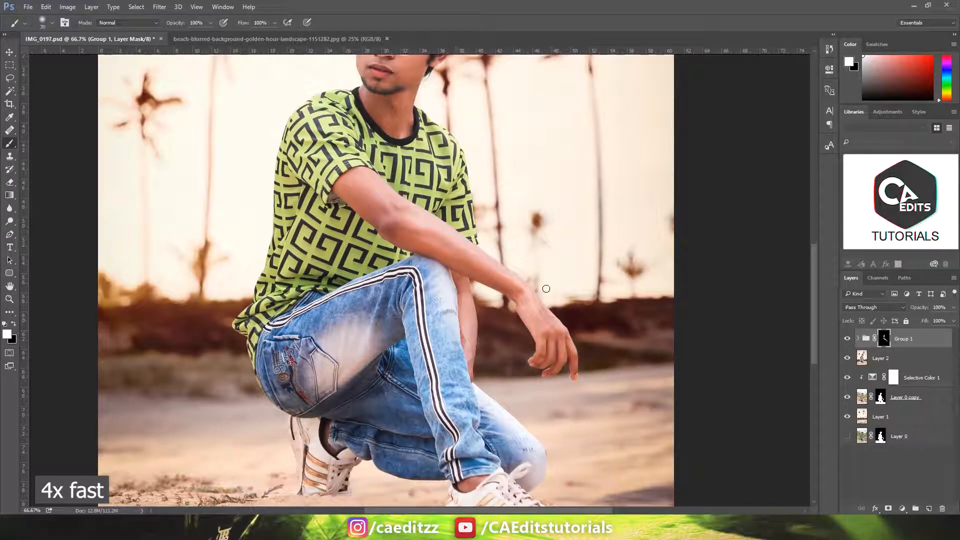
Merge a copy of all visible layers into a new layer above Group 1.
key("ctrl+minus")
key("ctrl+minus")
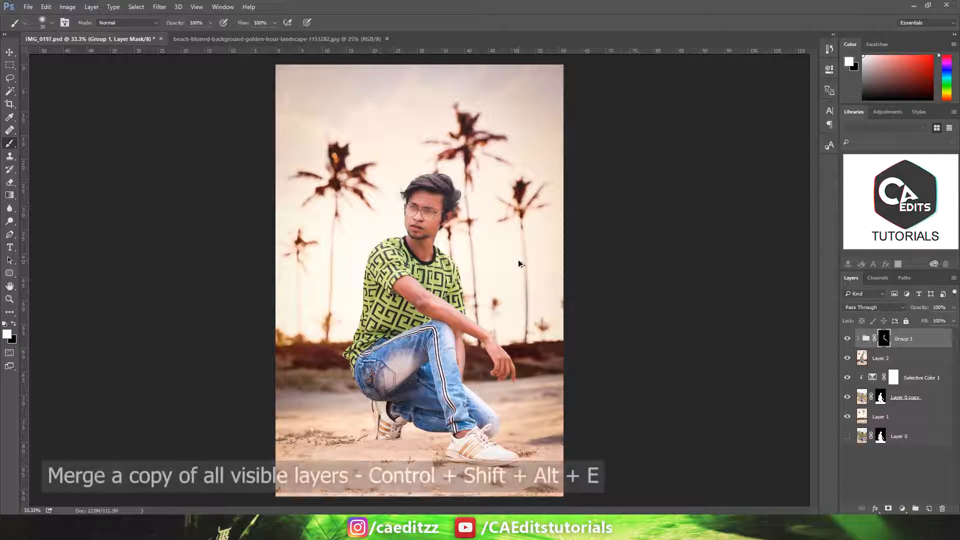
key("ctrl+shift+alt+e")
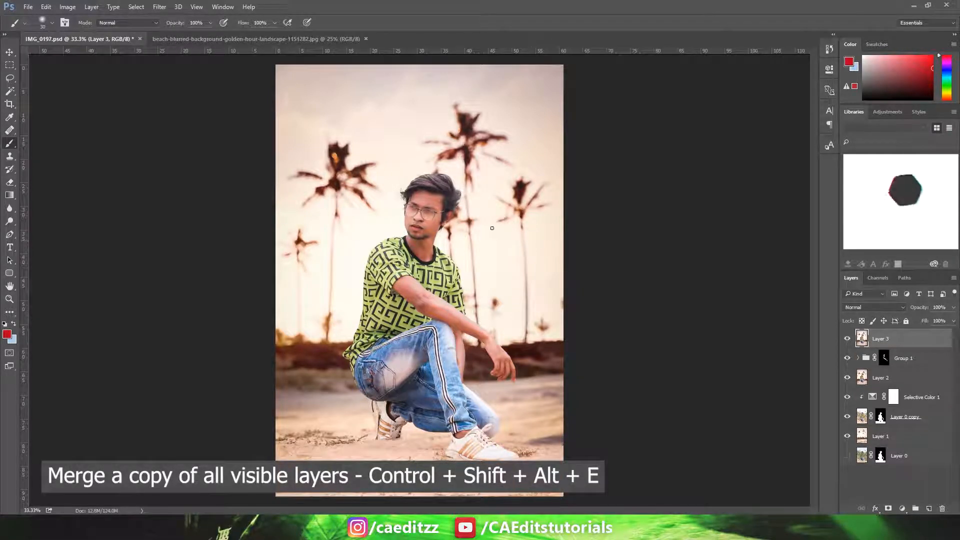
key("v")
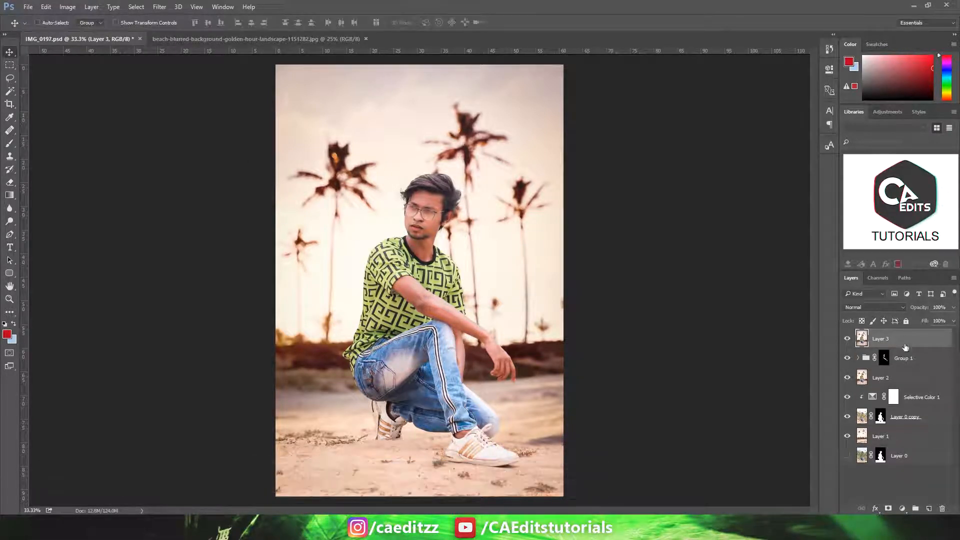
Add a Selective Color adjustment layer above Layer 3 and, for Blacks, set Black to +11 and Magenta to +20 and raise Cyan.
left_click(904, 508)
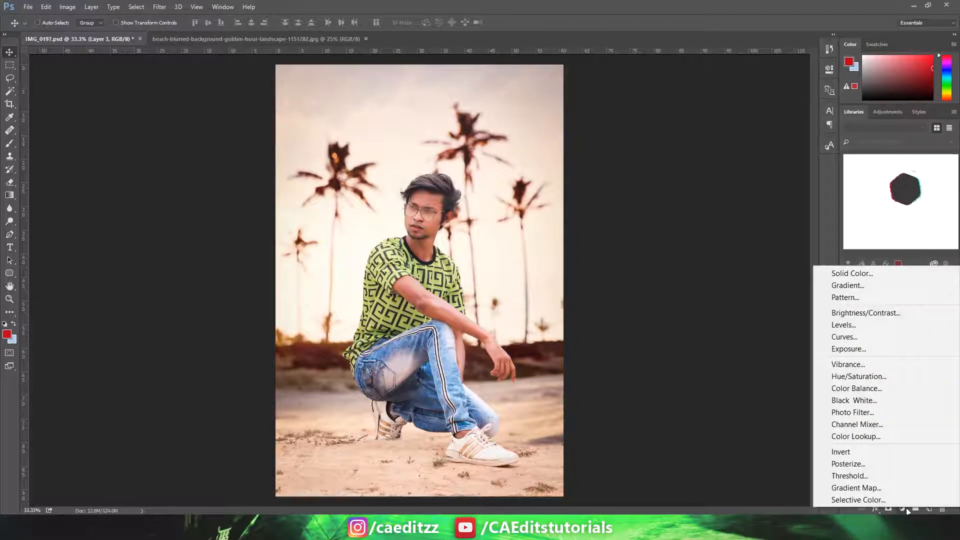
left_click(858, 499)
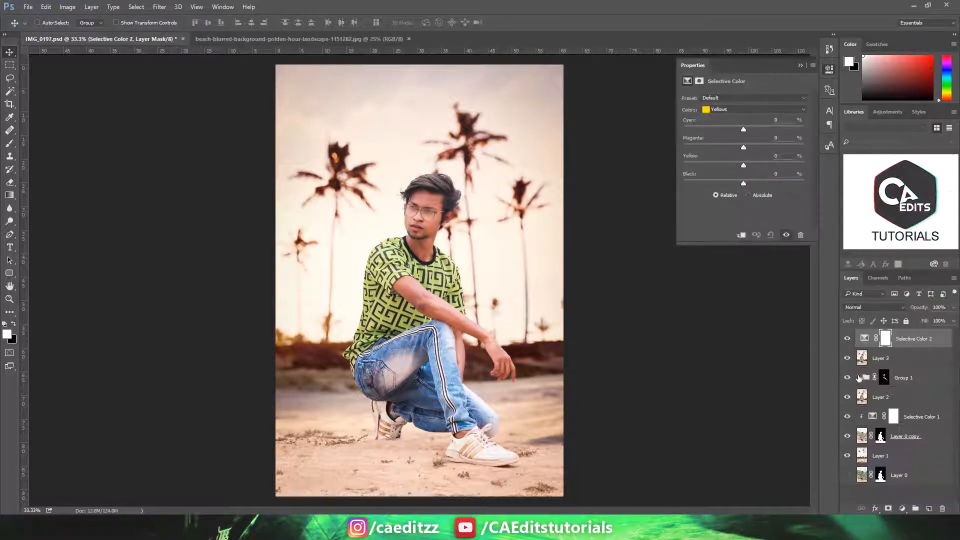
left_click(731, 110)
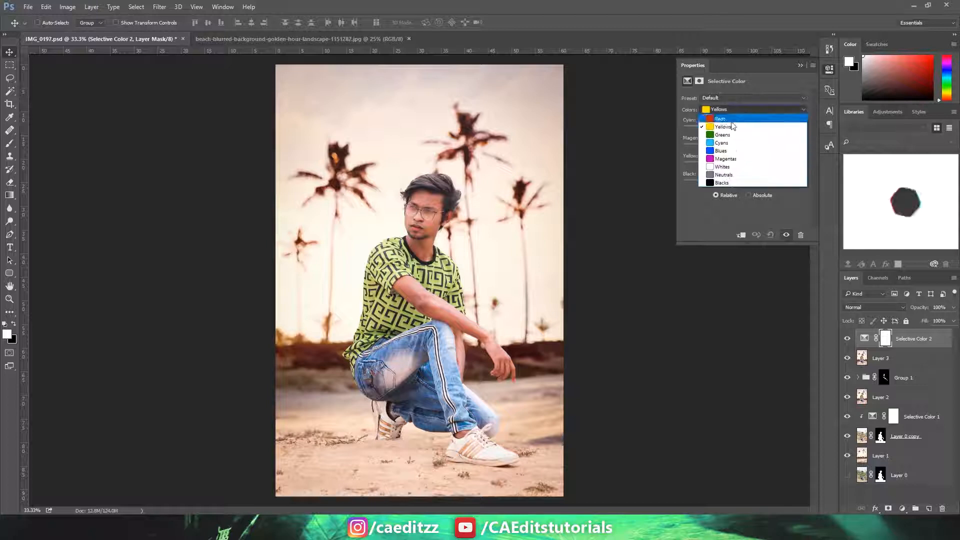
left_click(724, 183)
left_click_drag(743, 183, 747, 180)
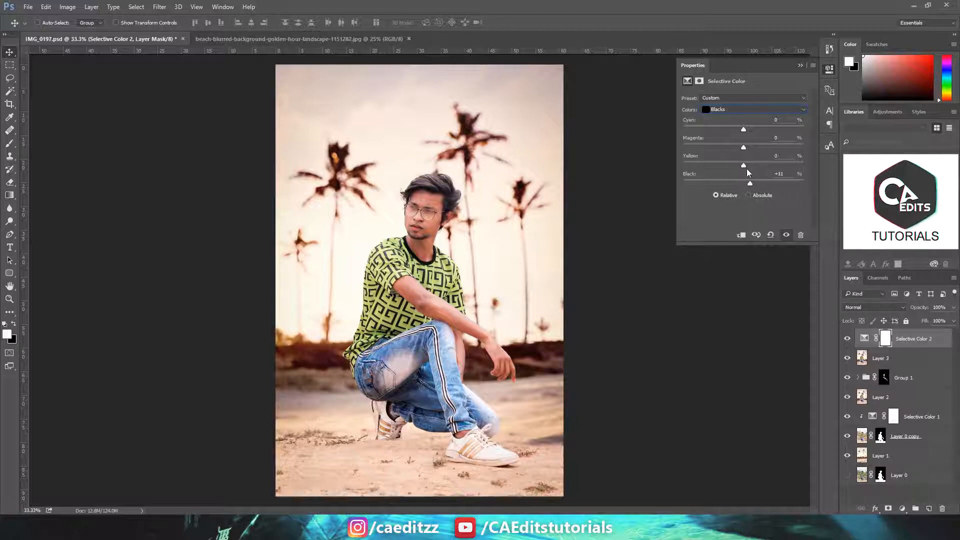
left_click_drag(758, 170, 756, 151)
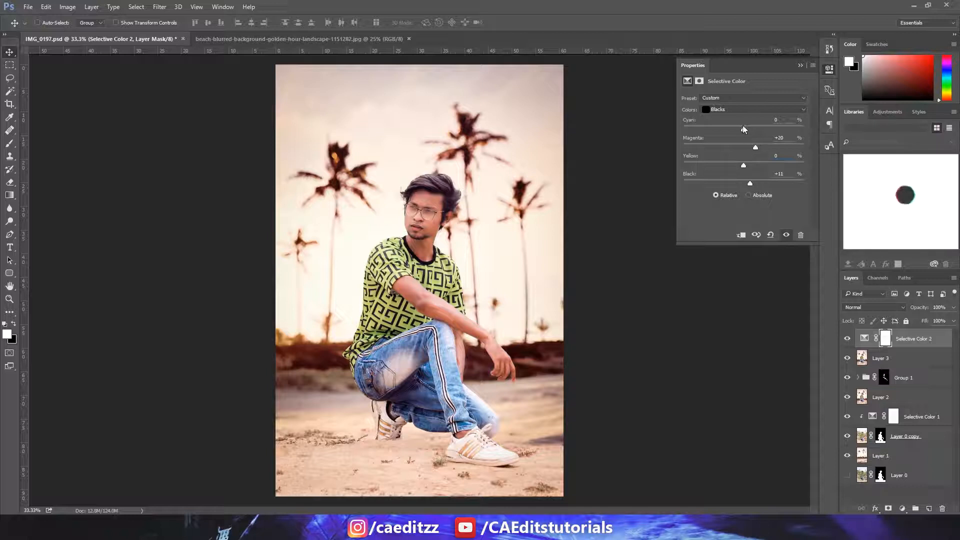
left_click_drag(743, 128, 758, 129)
In Selective Color 2, set Magenta to +18, Yellow to +13 and Black to +45 for Blues.
left_click(750, 110)
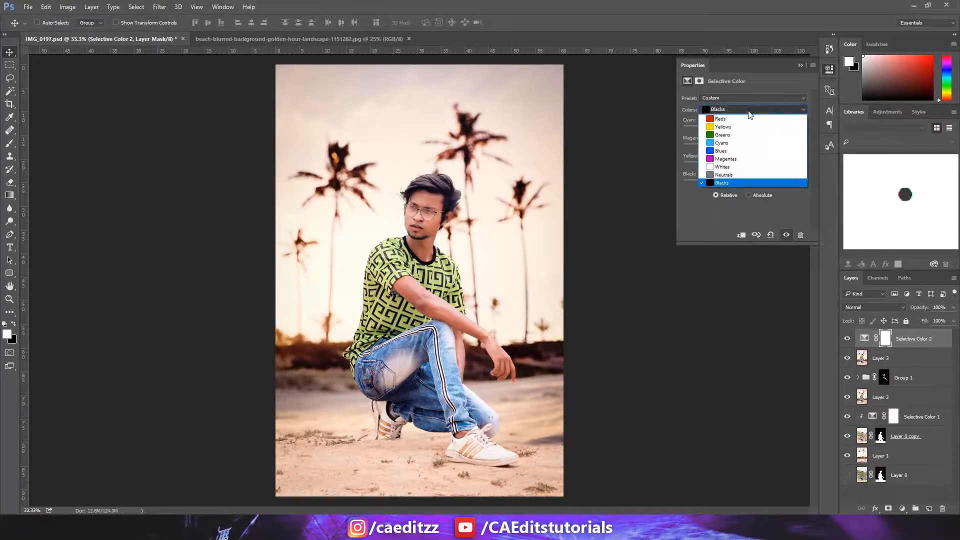
left_click(732, 152)
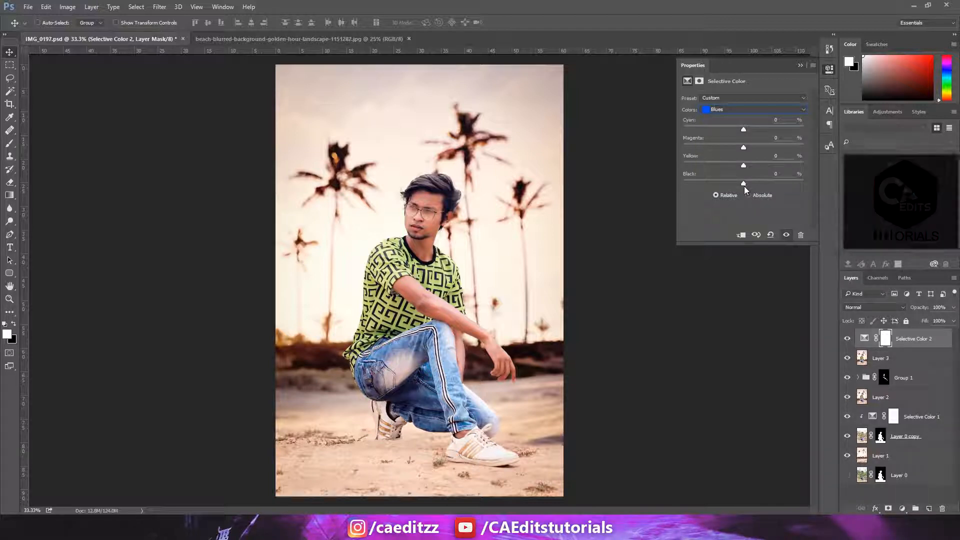
left_click_drag(744, 182, 770, 179)
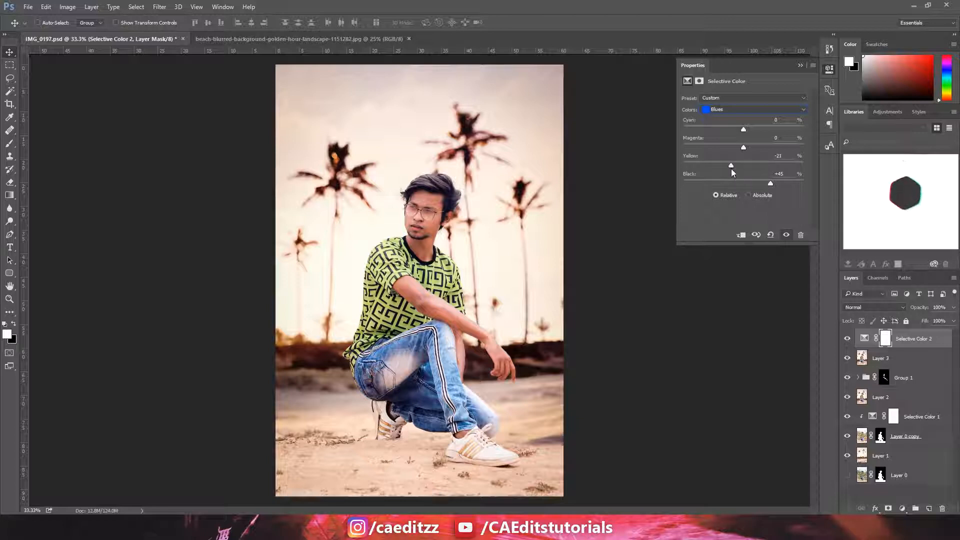
left_click_drag(731, 169, 748, 152)
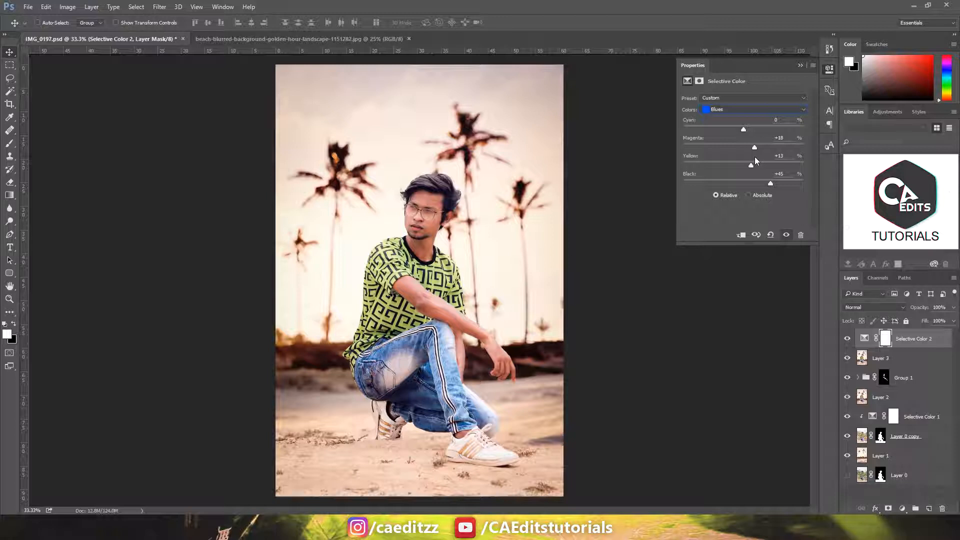
Set Black to +35 for Greens in Selective Color 2 and collapse the adjustment's settings.
left_click(748, 110)
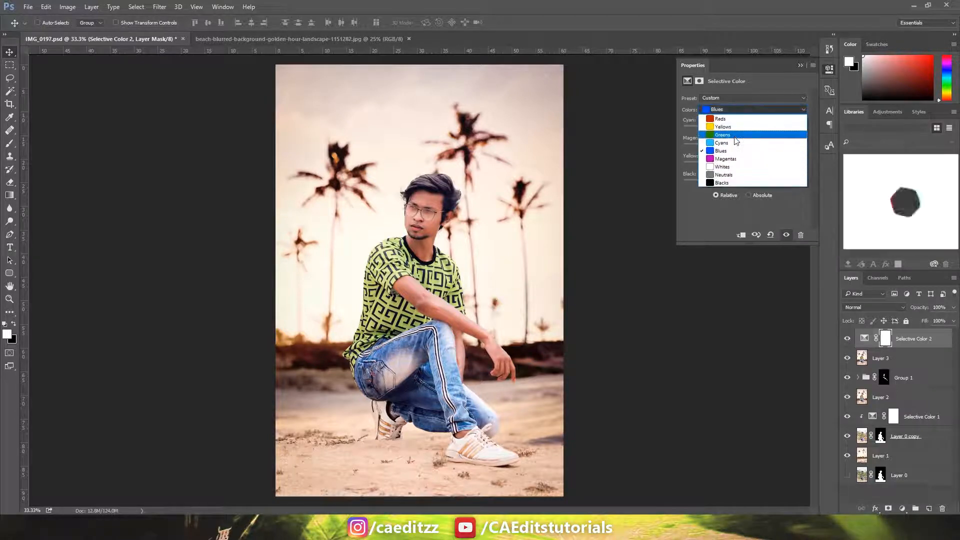
left_click(735, 137)
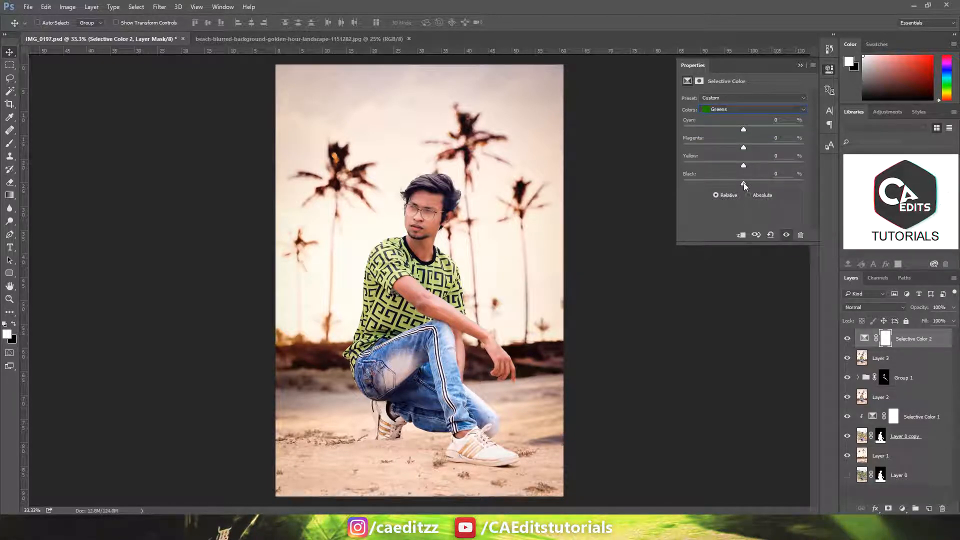
left_click_drag(760, 182, 763, 182)
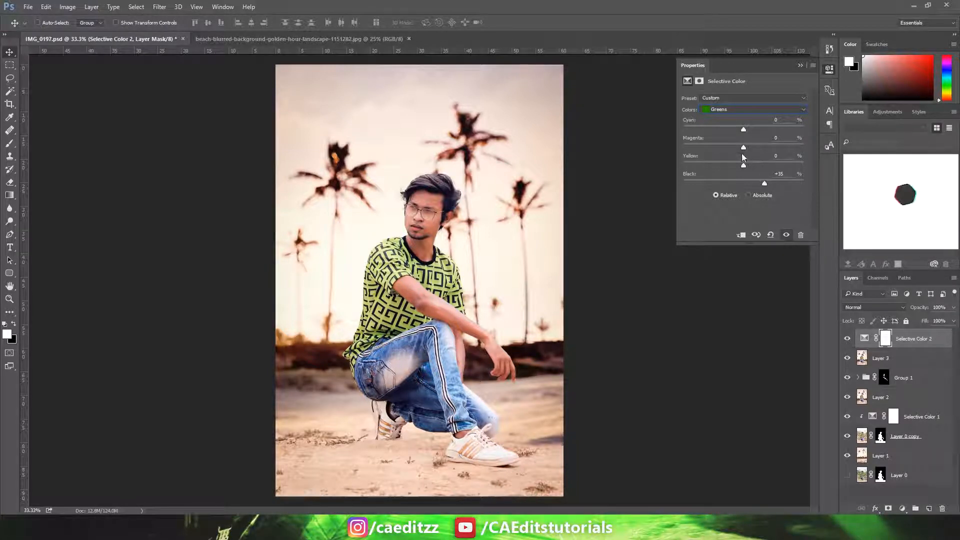
left_click(735, 113)
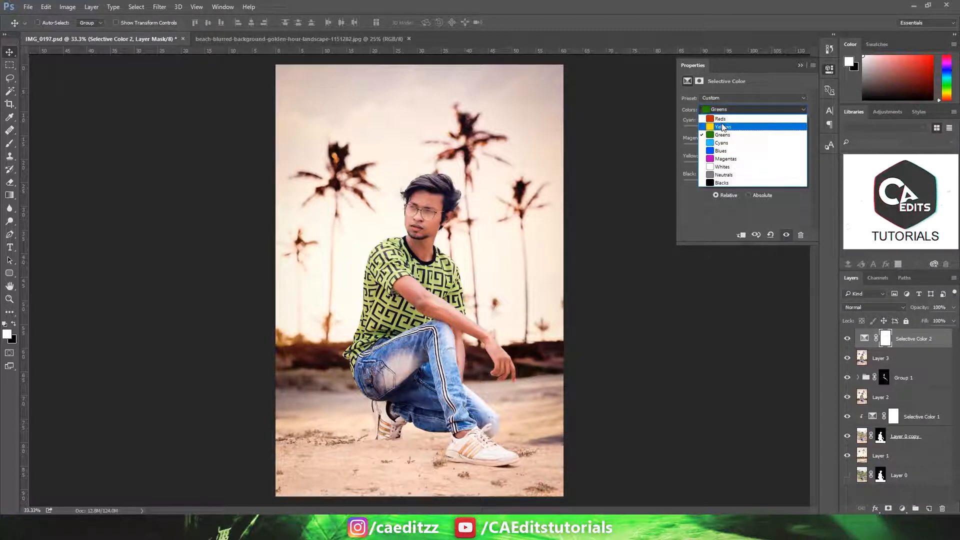
left_click(800, 65)
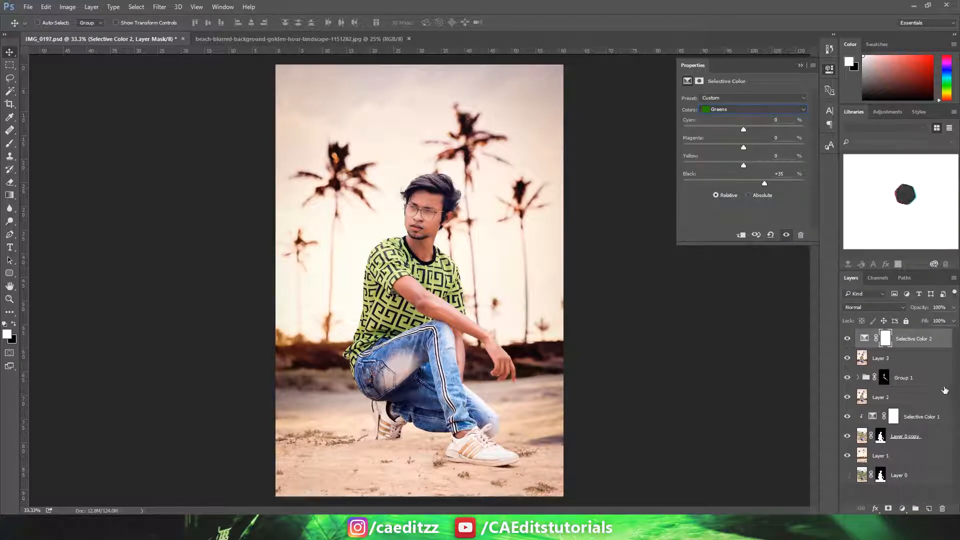
left_click(799, 66)
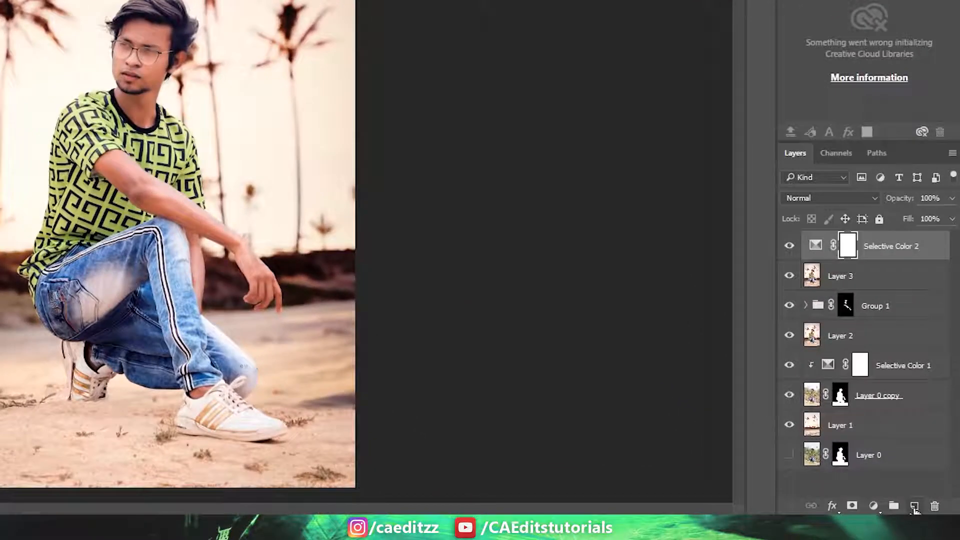
Add an empty layer above Selective Color 2 and set the foreground color to orange ffa902.
left_click(914, 507)
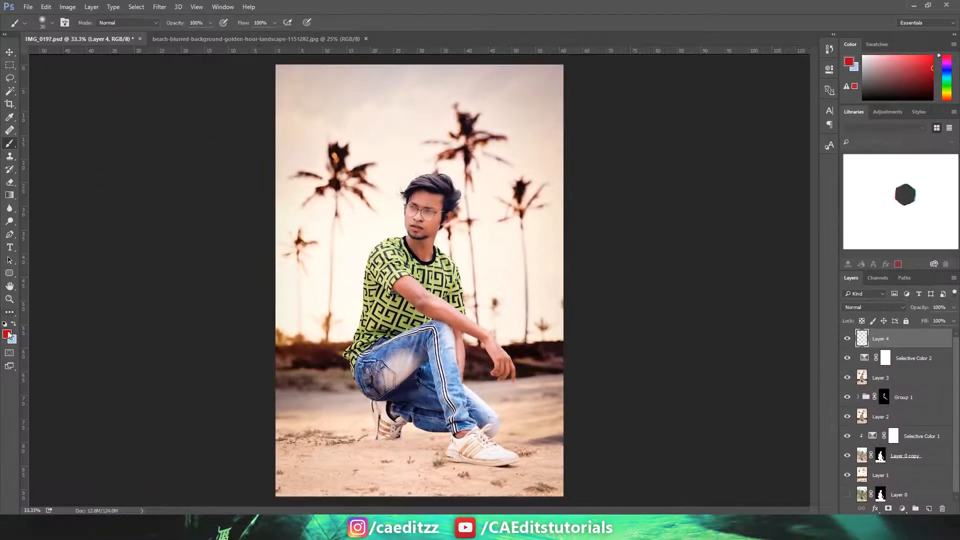
left_click(7, 333)
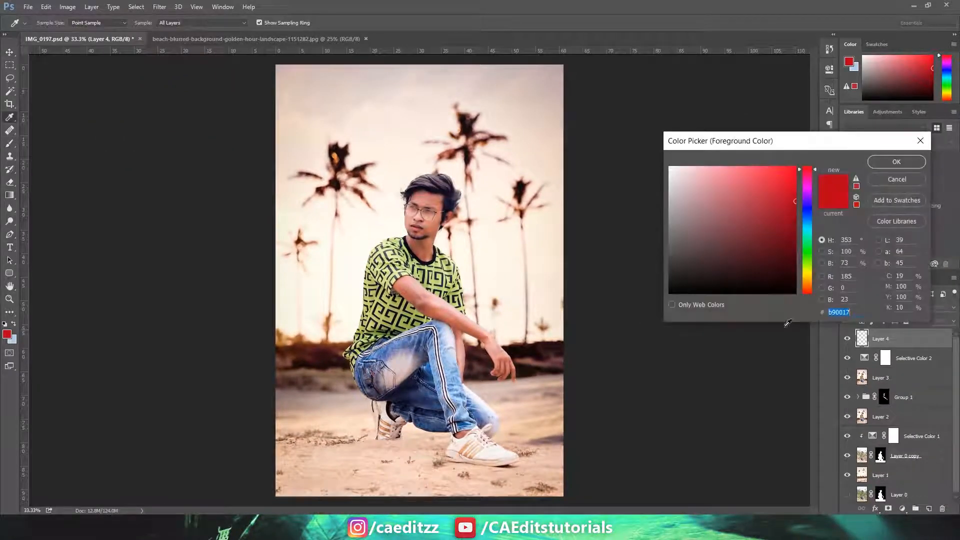
left_click(808, 273)
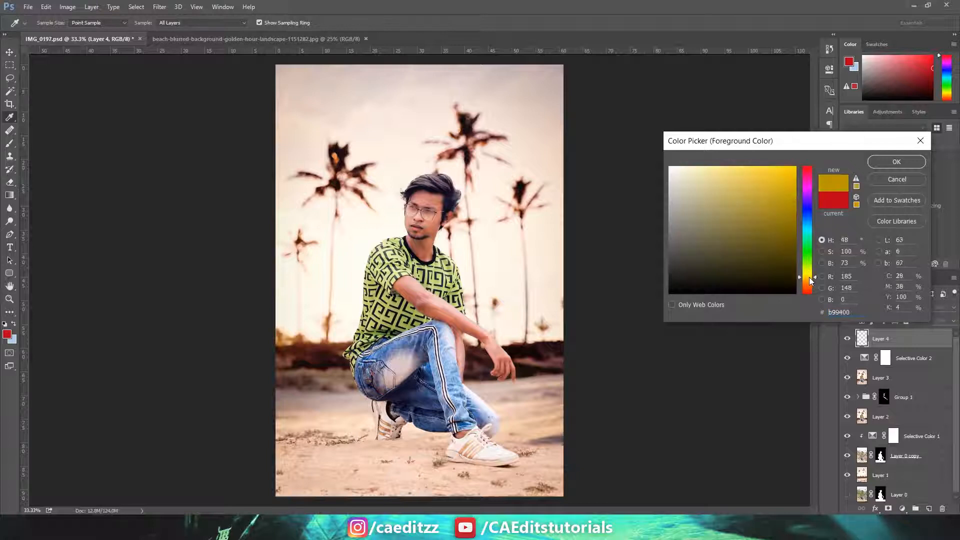
left_click_drag(809, 277, 809, 281)
left_click_drag(778, 203, 795, 151)
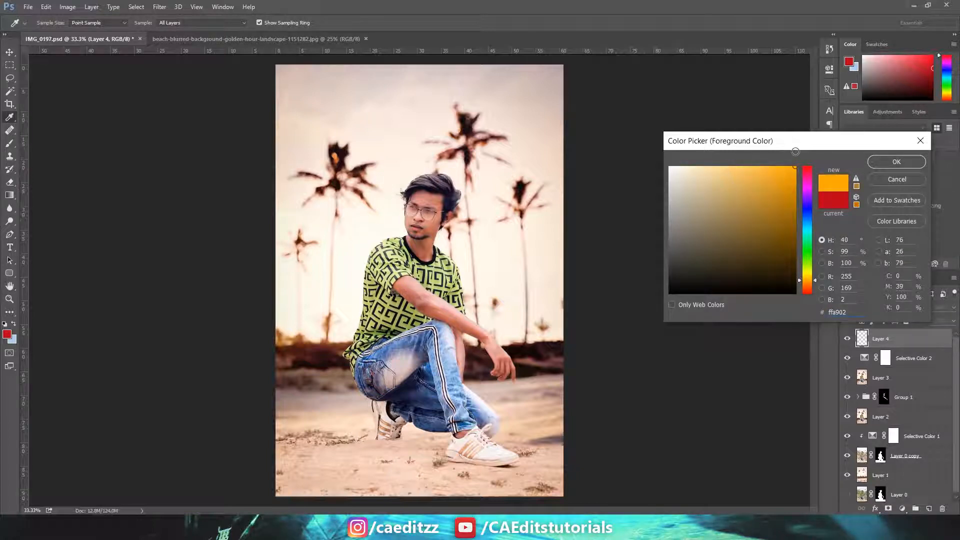
left_click(894, 161)
Paint a single large, soft orange brush dab over the man's shoulder and chest on Layer 4.
key("b")
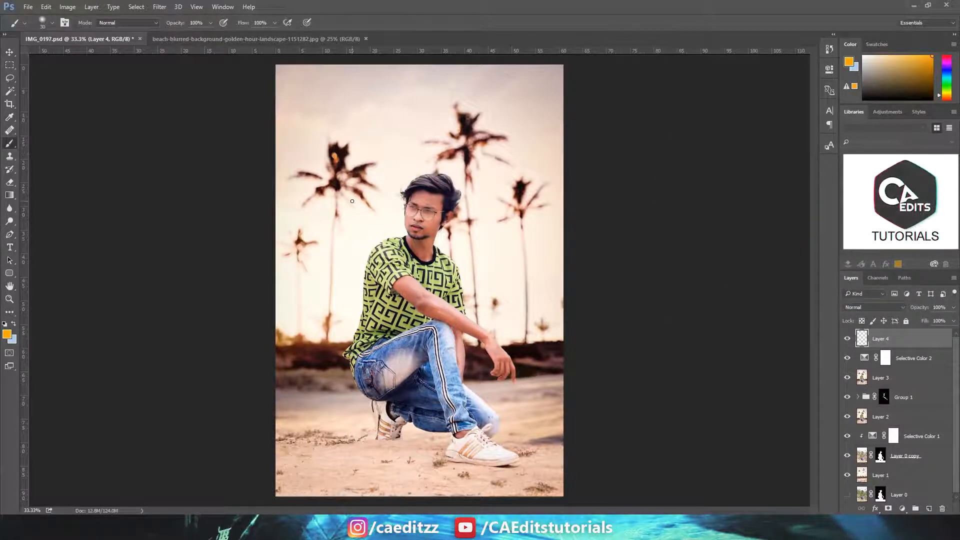
key("bracketright")
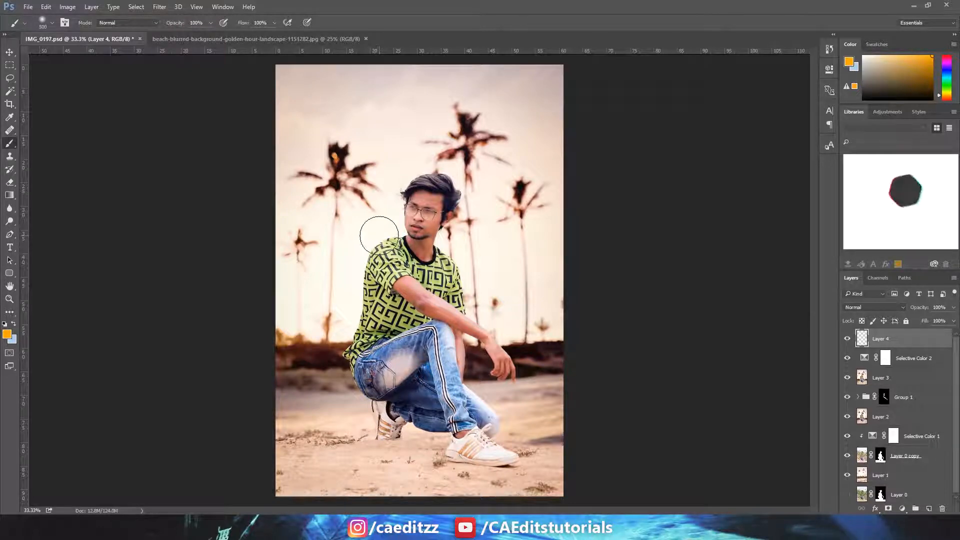
key("bracketright")
key("bracketright")
key("bracketright")
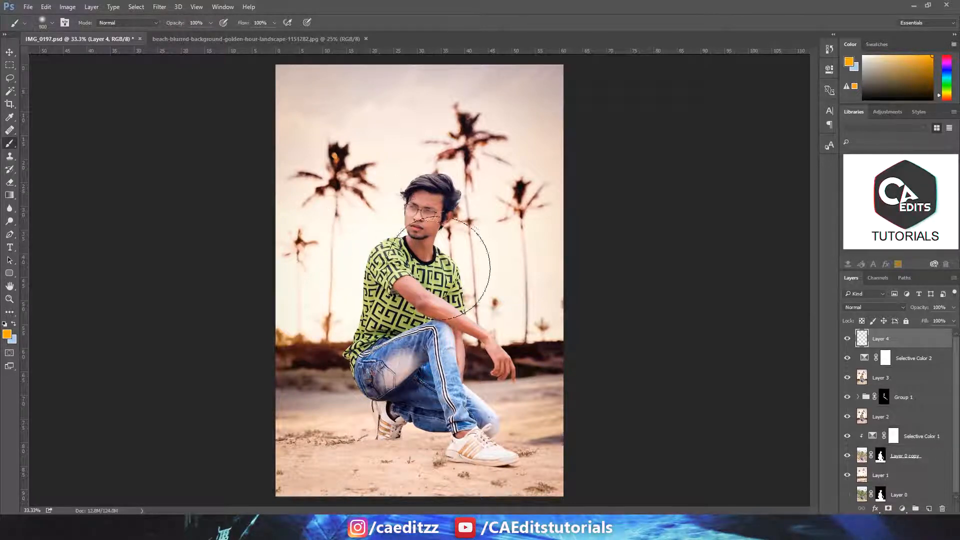
left_click(439, 267)
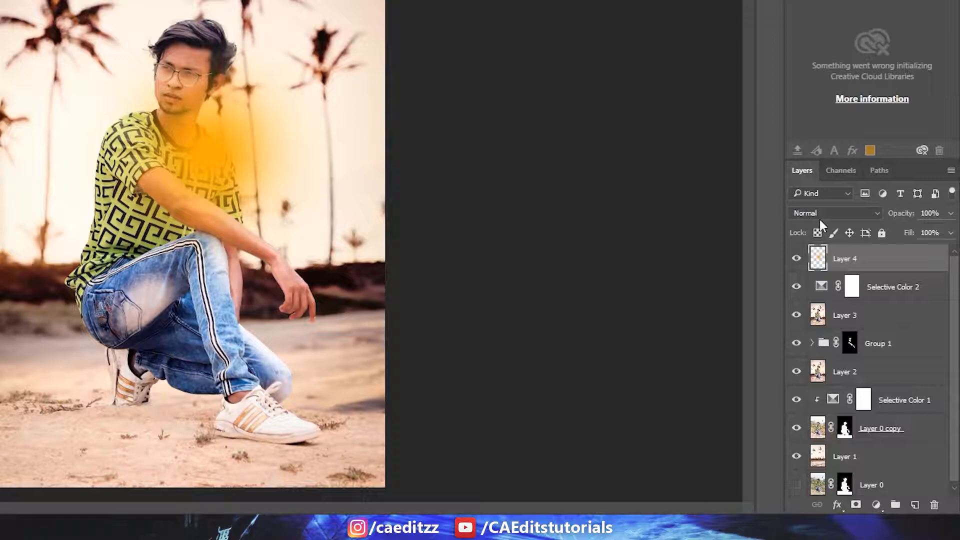
Set Layer 4 to Screen blending and move the orange glow to the horizon behind the man's back.
left_click(873, 306)
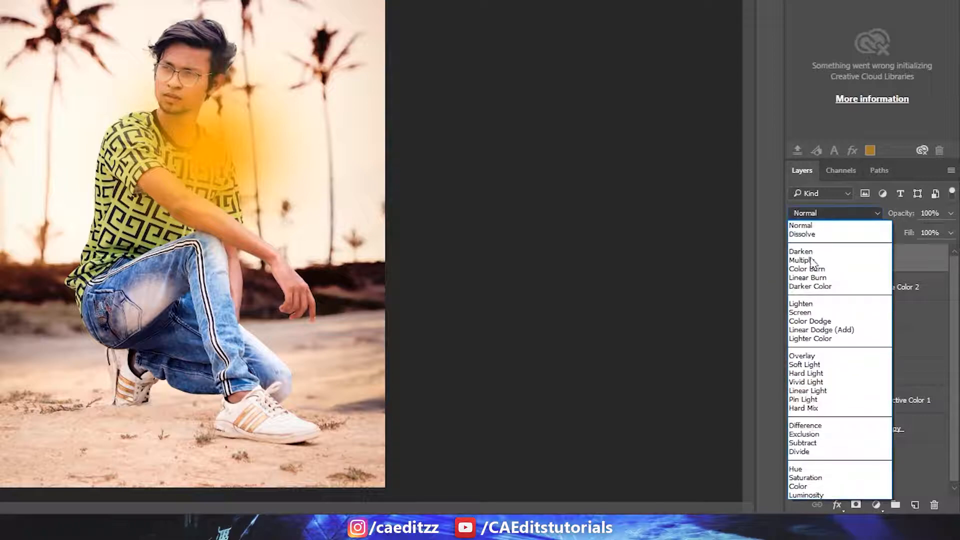
left_click(802, 311)
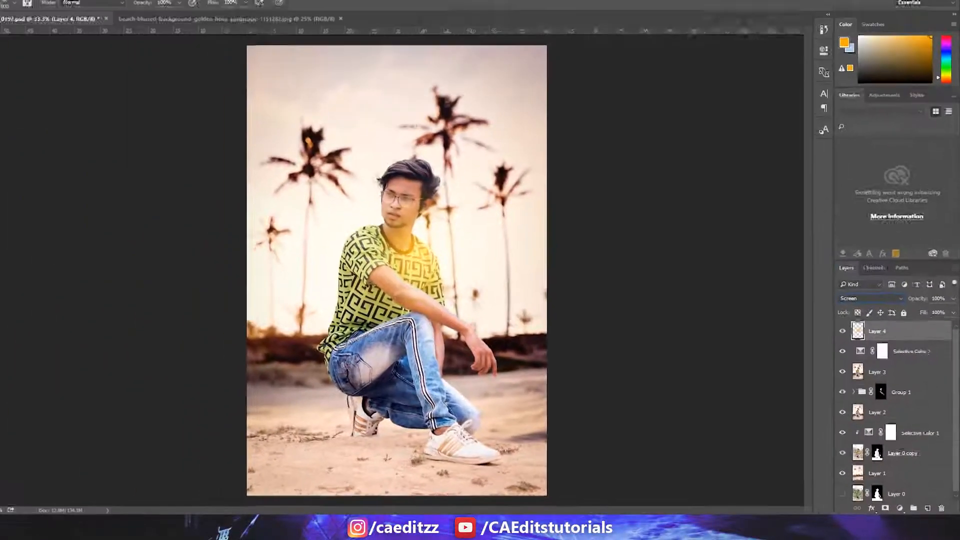
left_click(10, 53)
left_click_drag(431, 291, 350, 331)
Enlarge the orange glow to about 137% with Free Transform and compare the image with and without Layer 4.
key("ctrl+t")
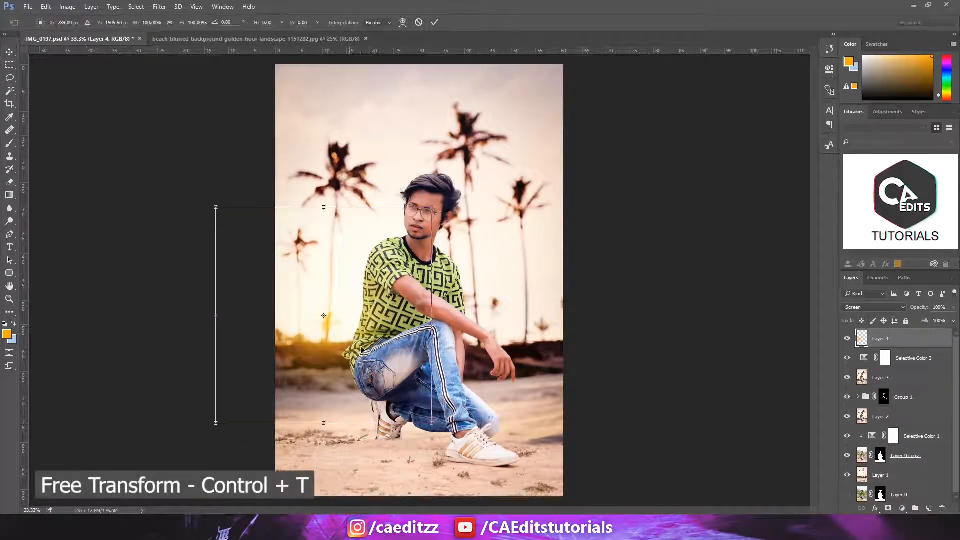
left_click_drag(422, 426, 485, 452)
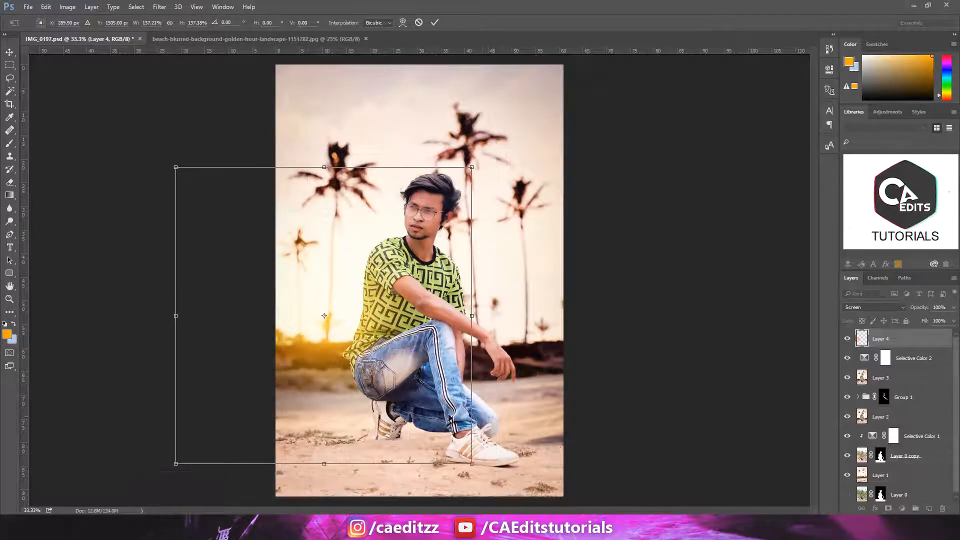
mouse_move(443, 413)
left_mouse_down()
mouse_move(413, 407)
mouse_move(443, 404)
left_mouse_up()
key("Return")
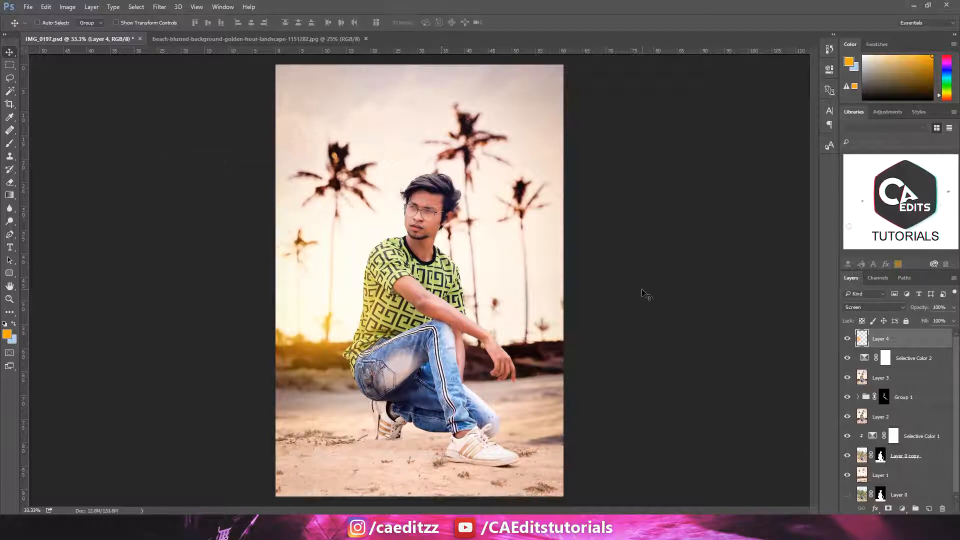
key("ctrl+minus")
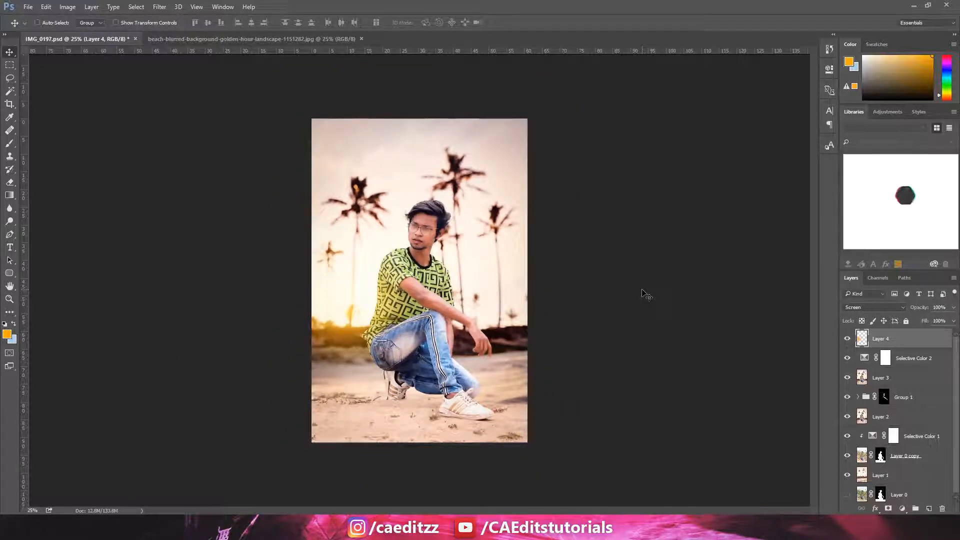
key("ctrl+plus")
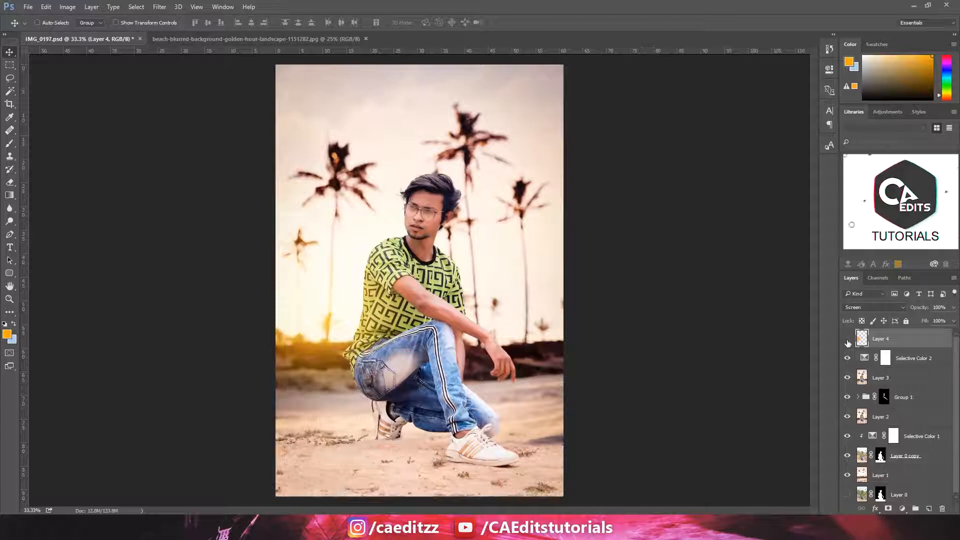
left_click(847, 340)
left_click(847, 340)
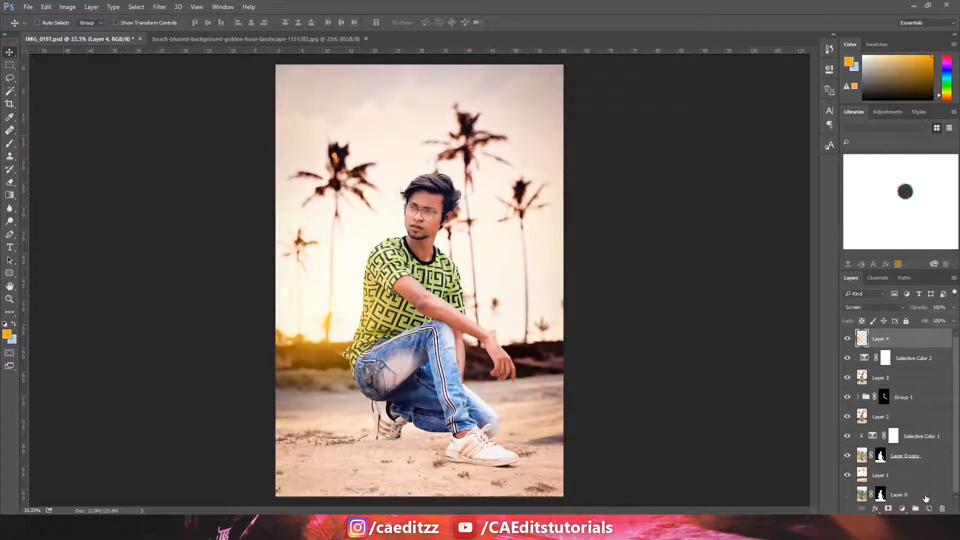
Shift the glow's hue to -16 with Hue/Saturation, lower Layer 4's opacity to 53% and compare the image with and without it.
key("ctrl+u")
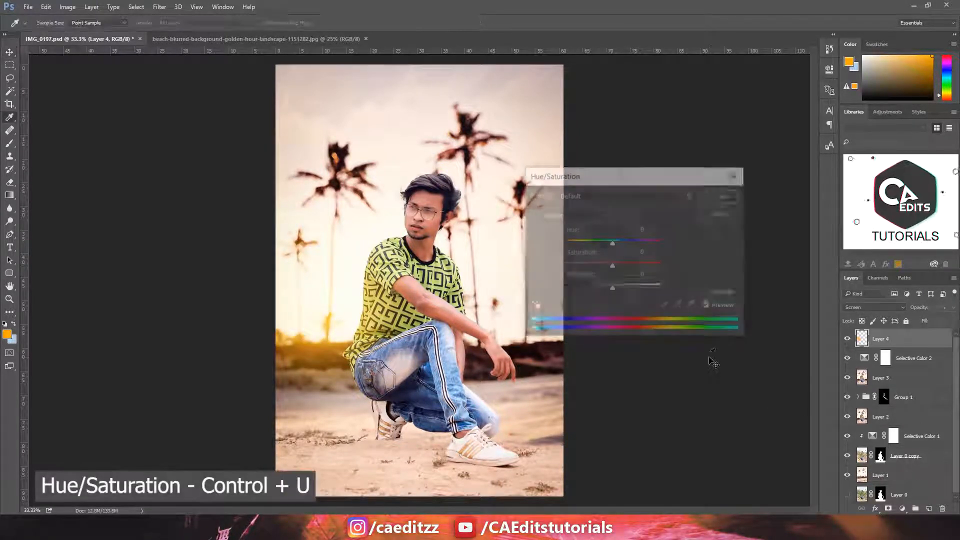
mouse_move(614, 249)
left_mouse_down()
mouse_move(593, 244)
mouse_move(603, 244)
left_mouse_up()
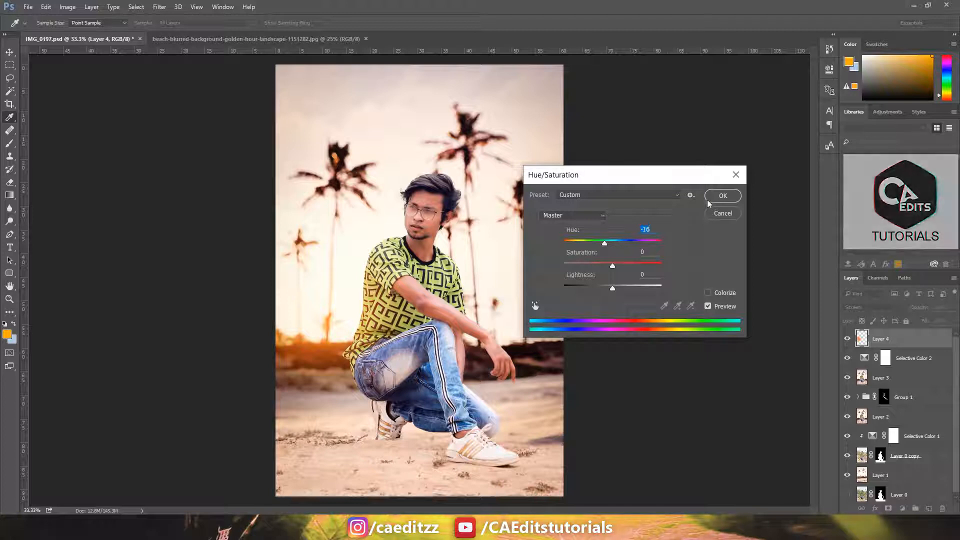
left_click(723, 196)
left_click_drag(922, 309, 915, 311)
left_click(845, 340)
left_click(845, 339)
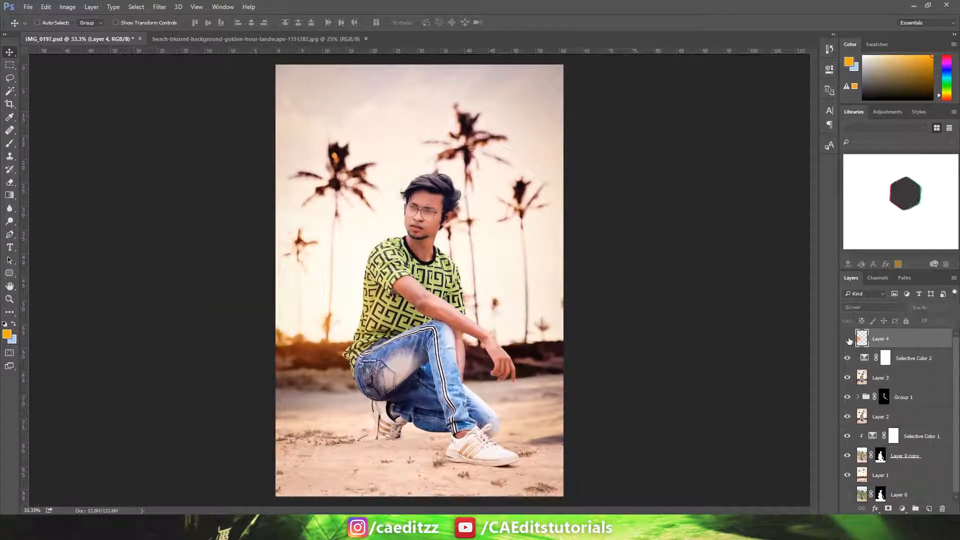
left_click(846, 339)
left_click(847, 340)
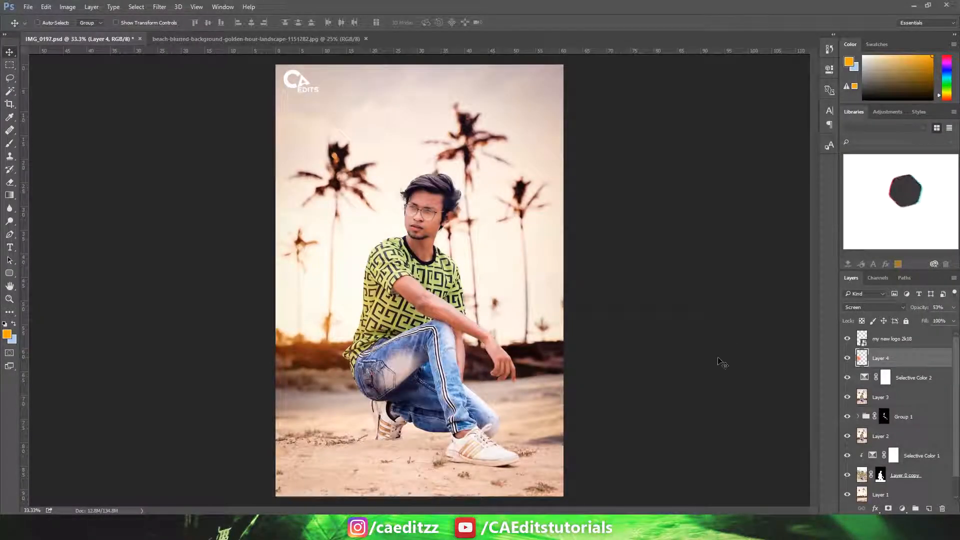
Hide the logo layer and merge a copy of all visible layers into a new layer above Layer 4.
left_click(846, 340)
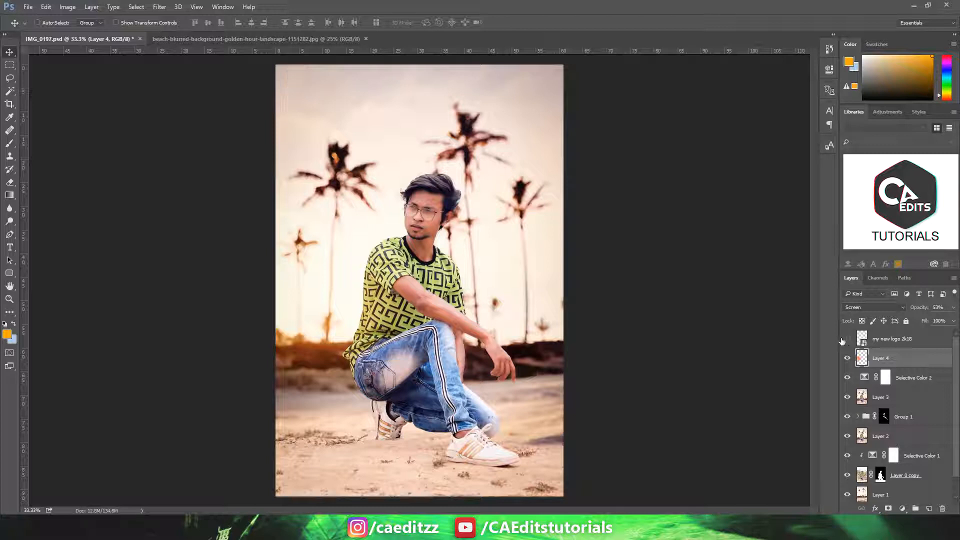
key("ctrl+shift+alt+e")
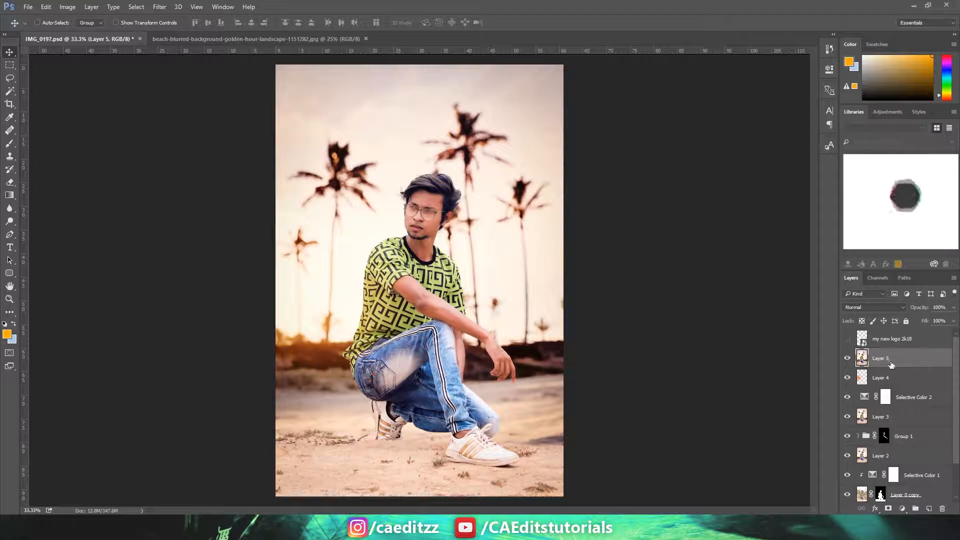
Open Layer 5 in the Camera Raw filter and set the sharpening Amount to 12, judging it on the man's face.
left_click(160, 7)
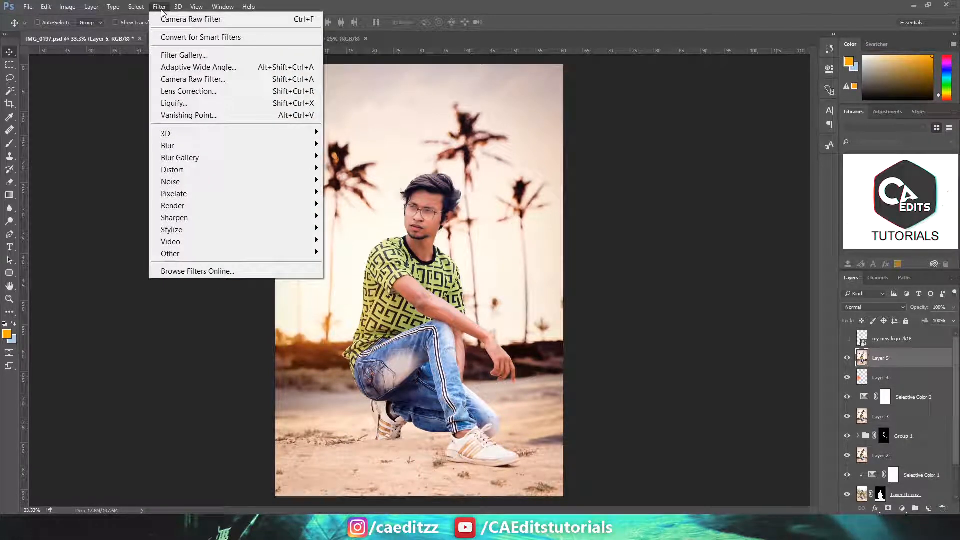
left_click(169, 79)
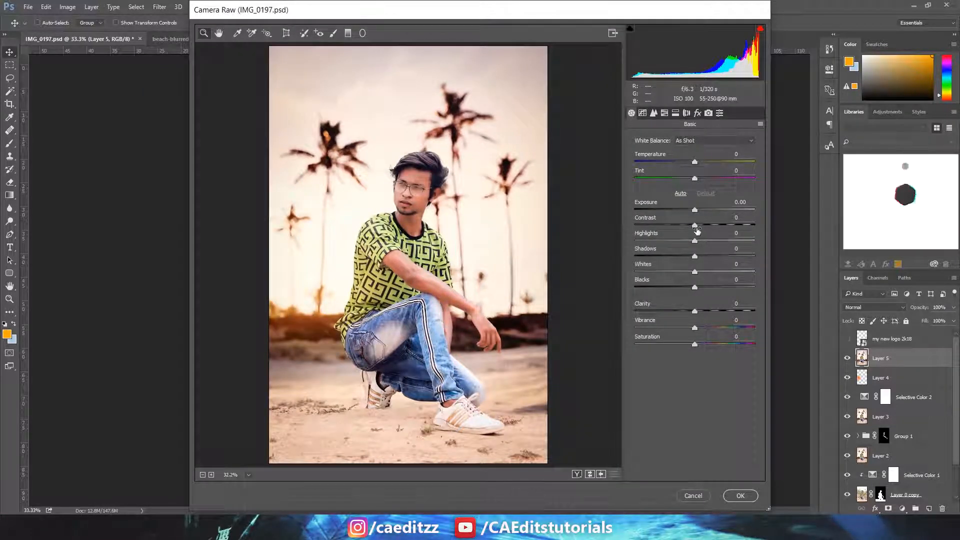
left_click(652, 113)
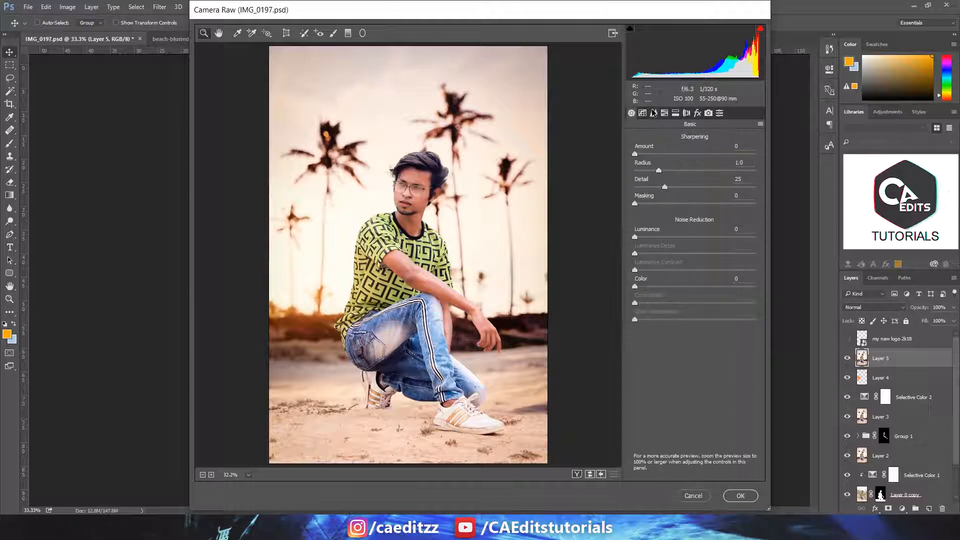
left_click(492, 155)
key("ctrl+plus")
key("ctrl+plus")
left_click_drag(442, 172, 439, 320)
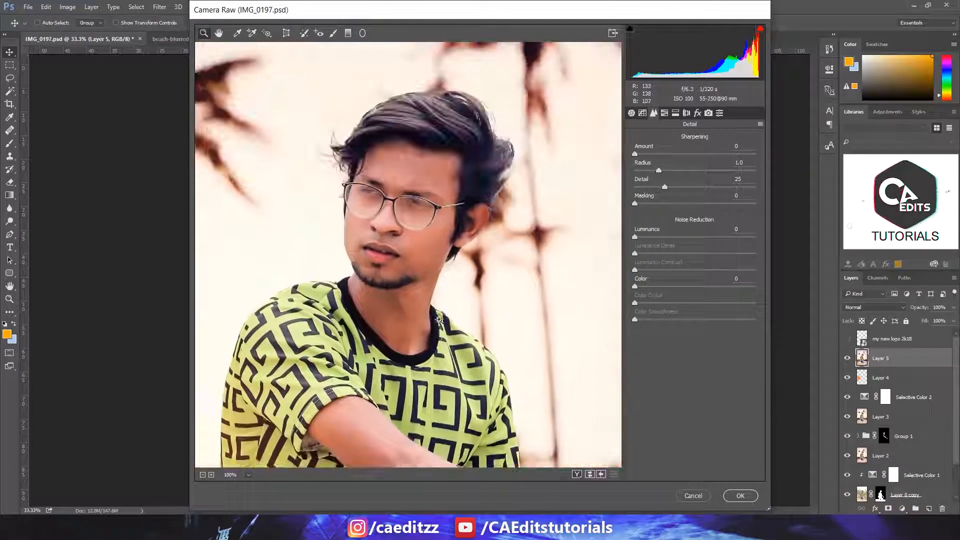
key("ctrl+plus")
key("ctrl+plus")
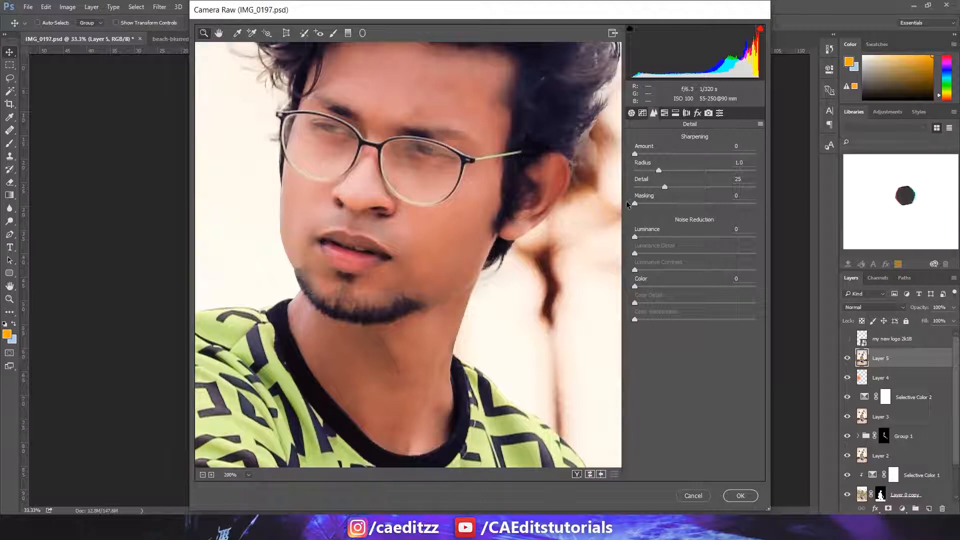
left_click_drag(636, 156, 645, 157)
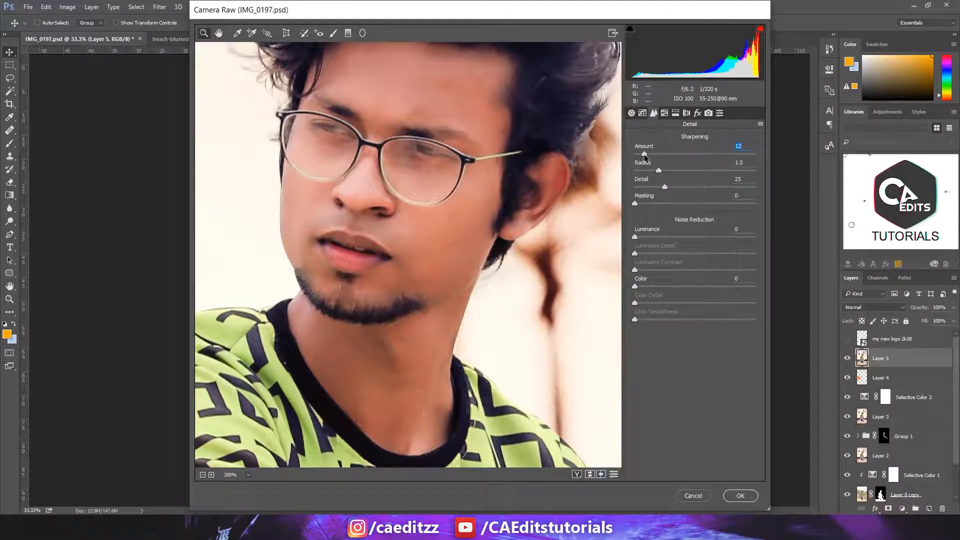
Check the sharpening on the arm and jeans, raise its Amount to 15 and apply the Camera Raw filter.
key("ctrl+minus")
key("ctrl+minus")
left_click_drag(528, 208, 539, 12)
left_click(471, 201)
left_click(469, 200)
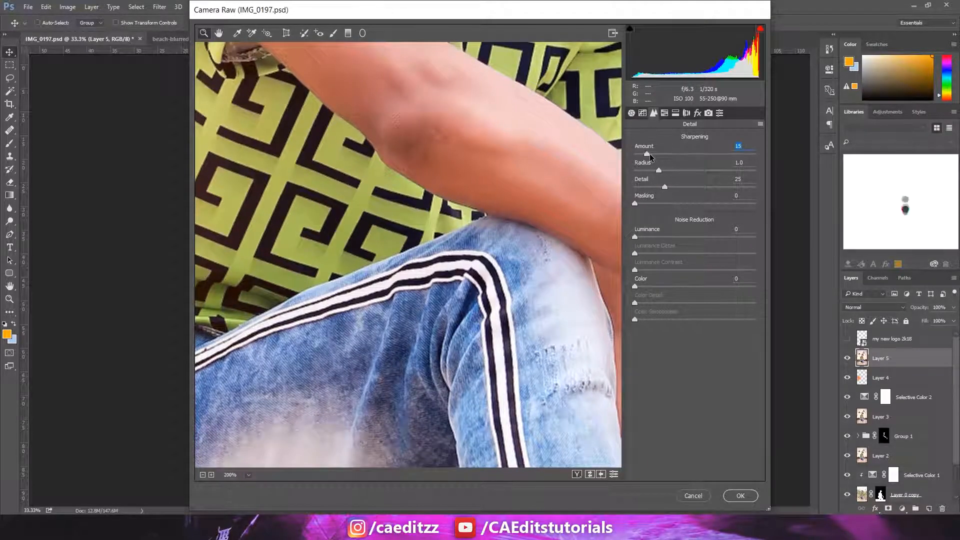
left_click(754, 500)
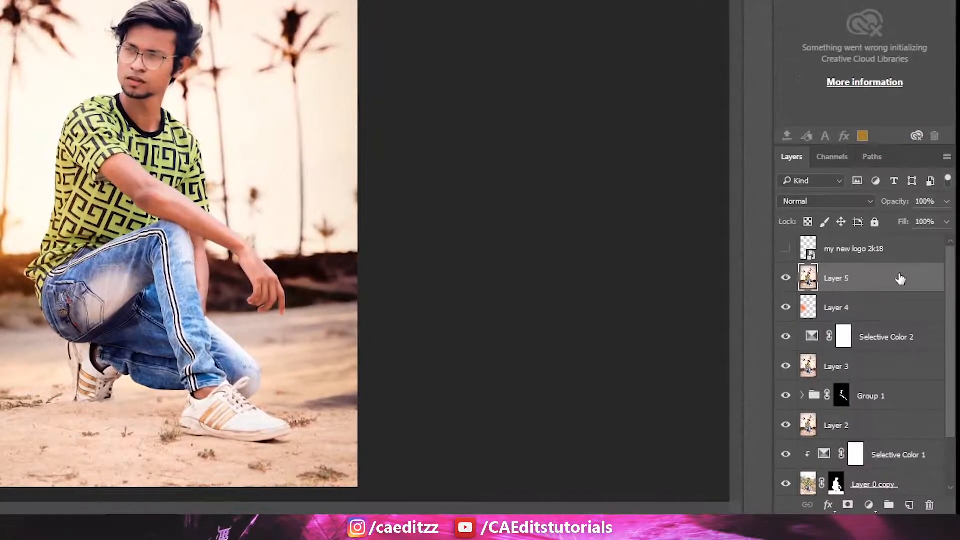
Duplicate Layer 5 and open the copy in the Camera Raw filter's Detail settings.
left_click_drag(899, 279, 909, 503)
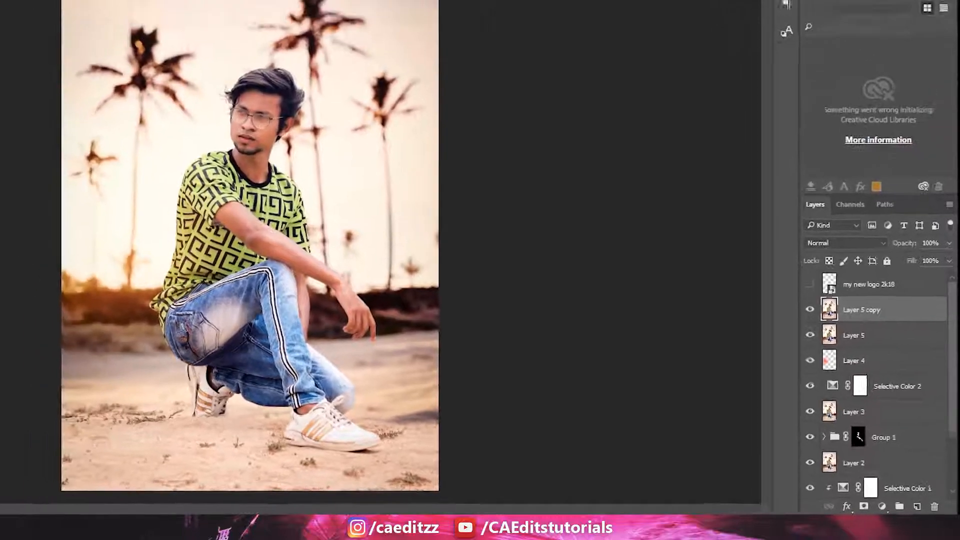
left_click(160, 7)
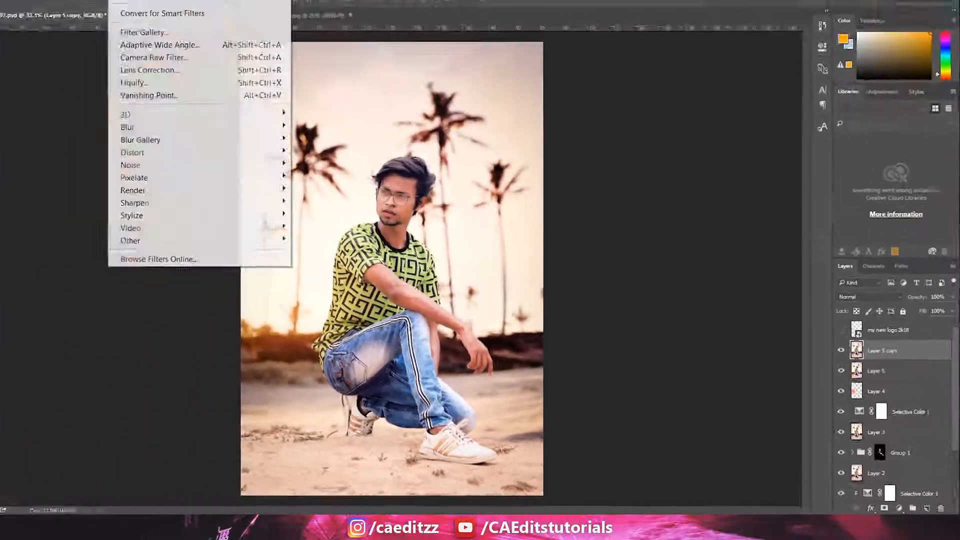
left_click(183, 80)
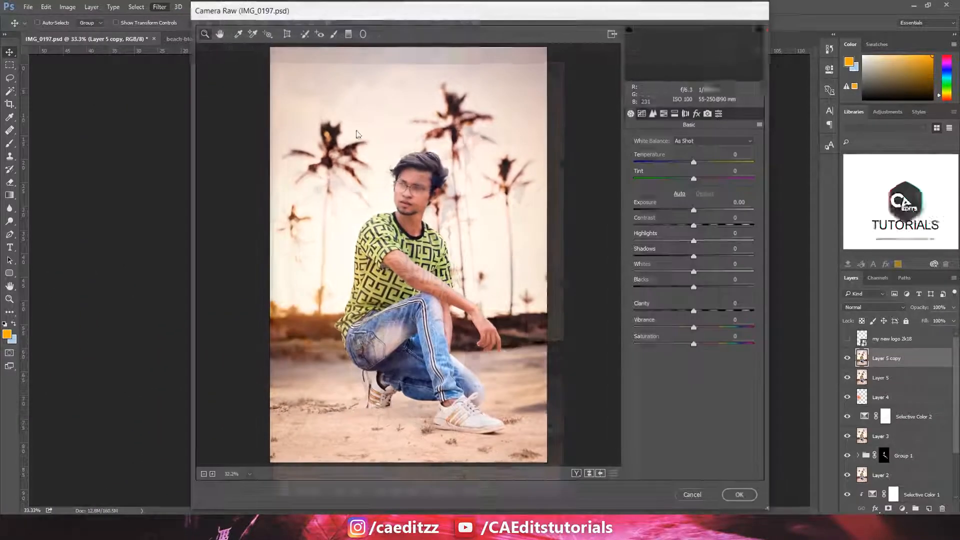
left_click(653, 114)
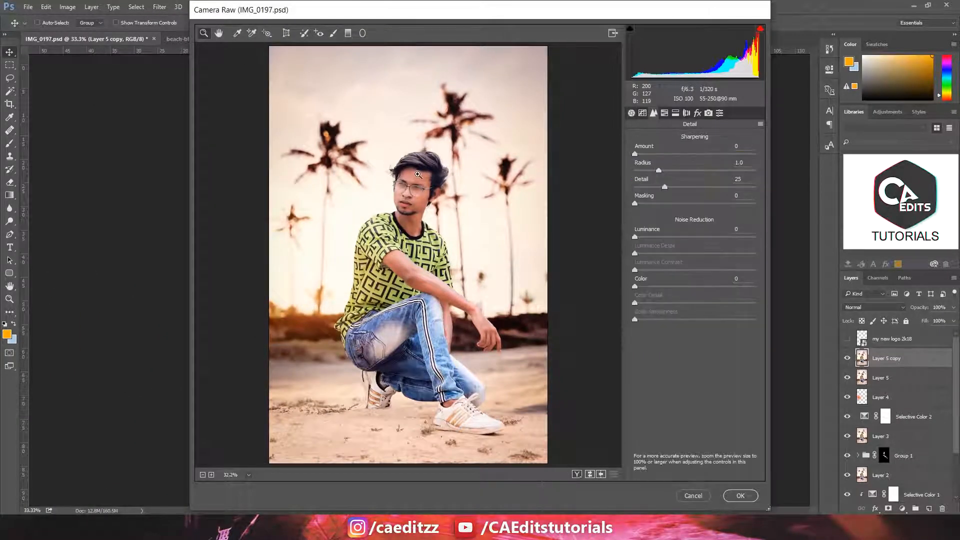
Set the Luminance noise reduction to 49 while viewing the face at 200%, and apply the filter.
left_click(418, 174)
key("ctrl+plus")
key("ctrl+plus")
key("ctrl+plus")
key("ctrl+plus")
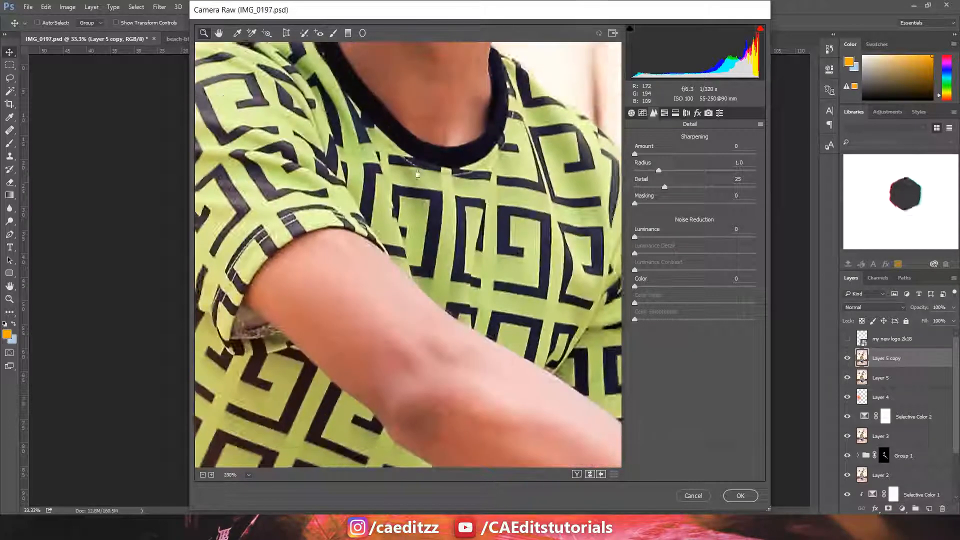
left_click_drag(548, 82, 469, 470)
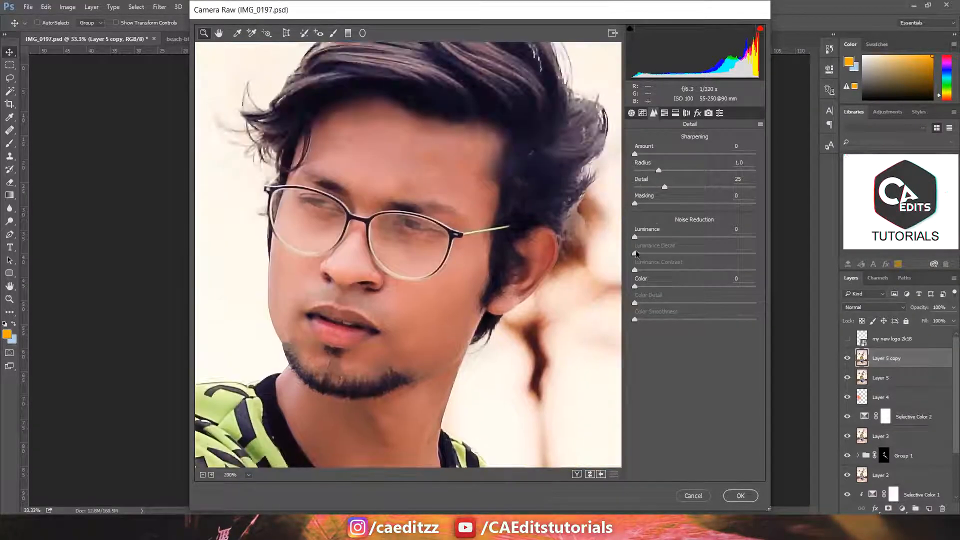
left_click(650, 237)
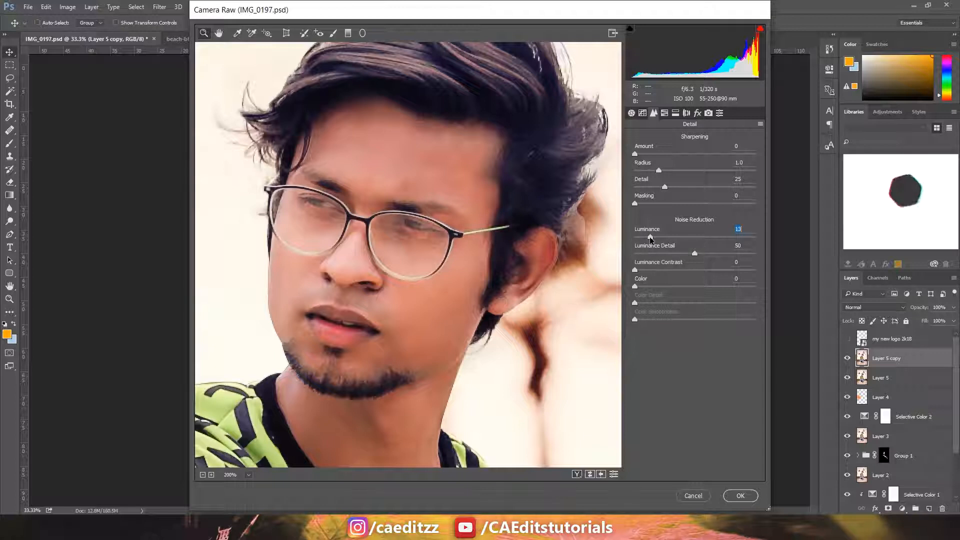
left_click_drag(650, 237, 695, 237)
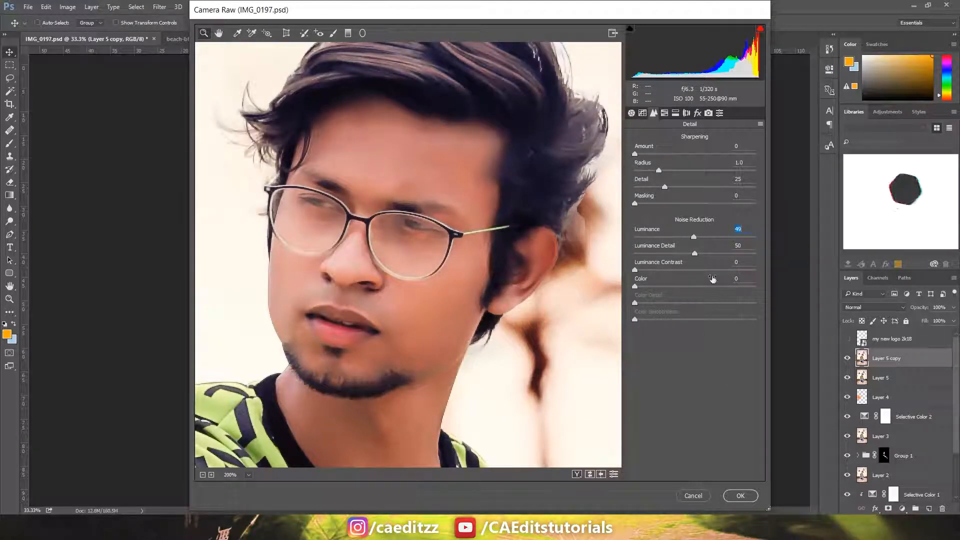
left_click(740, 495)
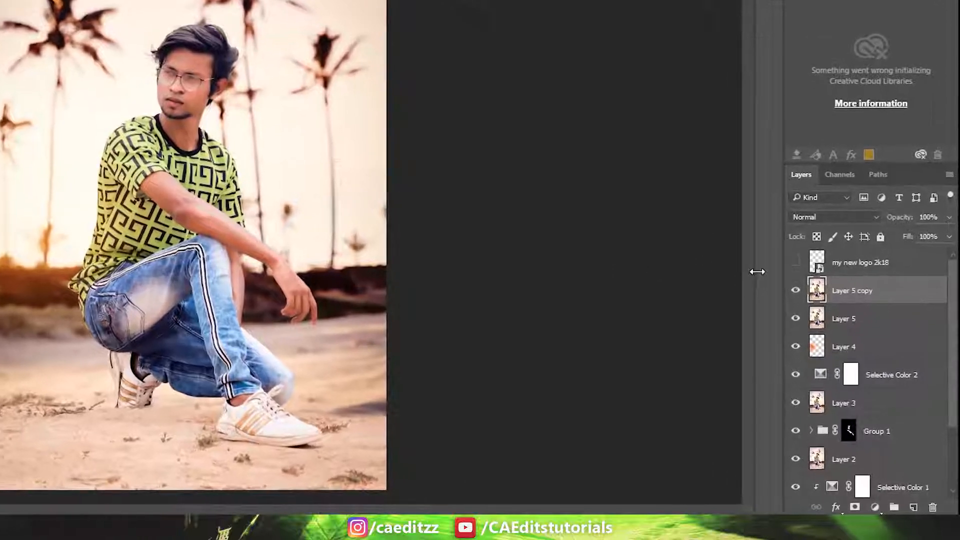
Add a layer mask to Layer 5 copy, invert it to black, and ready a white brush over the man's face.
left_click(854, 507)
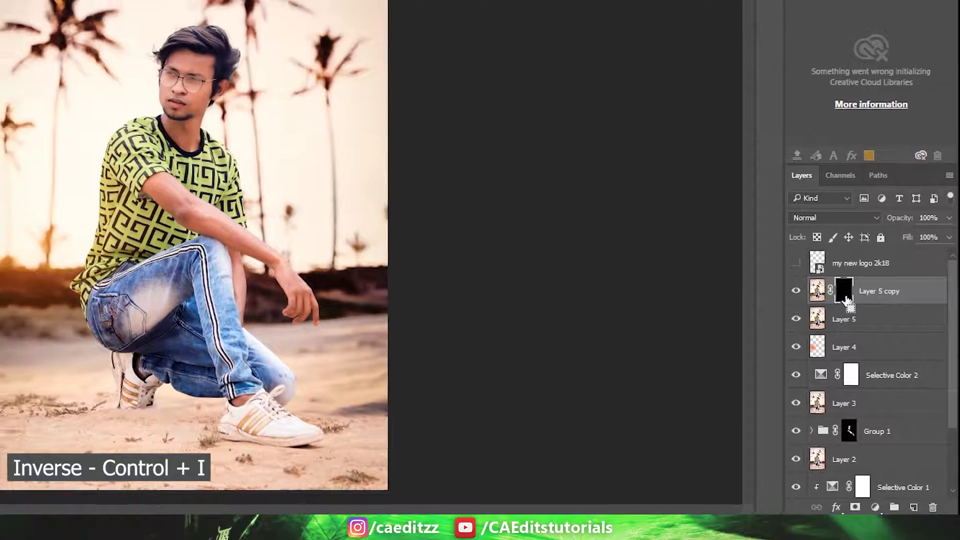
key("ctrl+plus")
key("ctrl+plus")
key("ctrl+plus")
key("ctrl+plus")
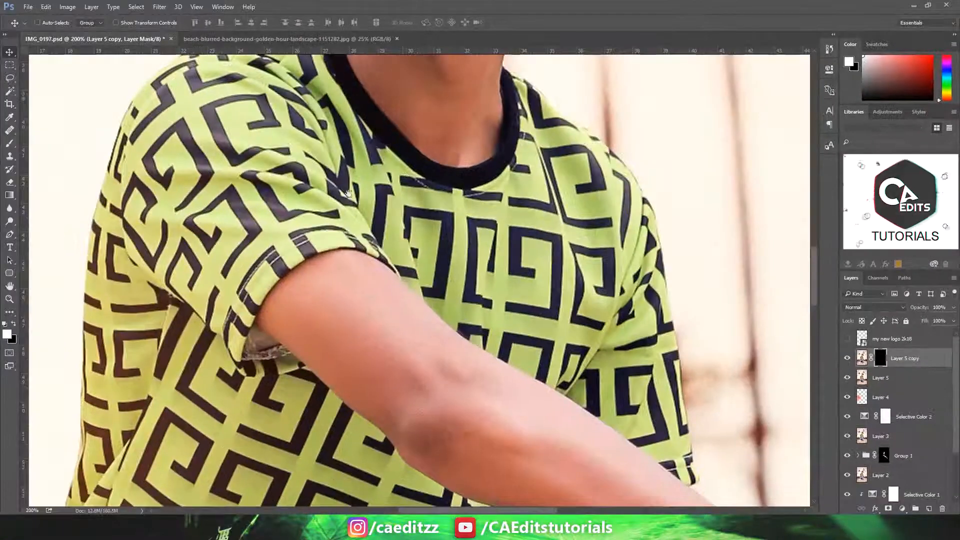
left_click_drag(347, 194, 306, 407)
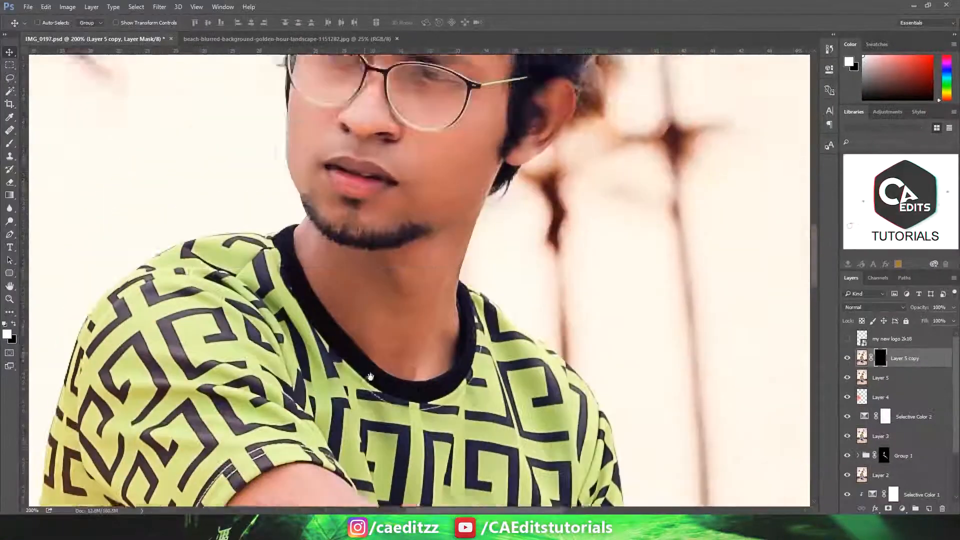
left_click_drag(517, 119, 487, 276)
key("b")
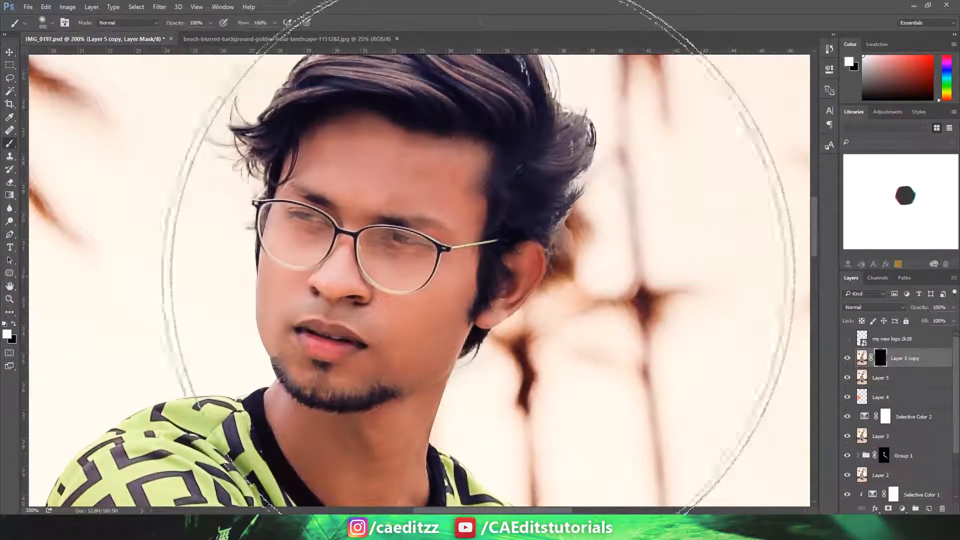
Shrink the brush to about 30 px and paint white on the mask to smooth the forehead skin.
key("bracketright")
key("bracketright")
key("bracketright")
key("bracketright")
key("bracketleft")
key("bracketleft")
key("bracketleft")
key("bracketleft")
key("bracketleft")
key("bracketleft")
key("bracketleft")
key("bracketleft")
key("bracketleft")
key("bracketleft")
key("bracketleft")
key("bracketleft")
key("bracketleft")
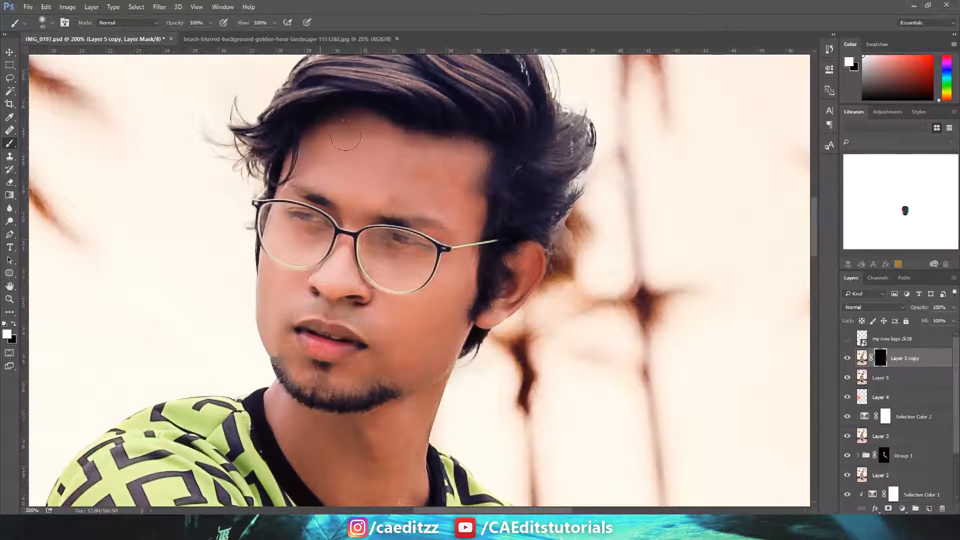
key("bracketleft")
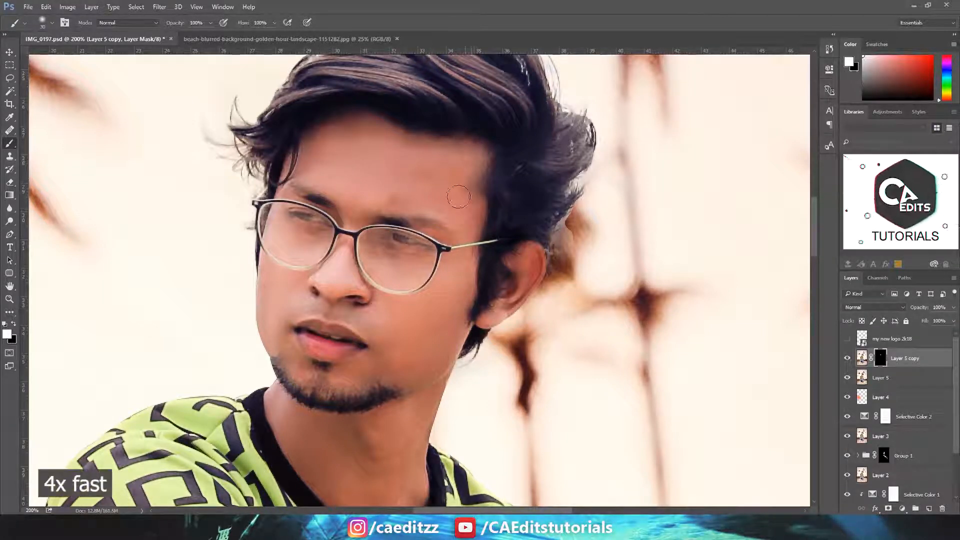
Paint white on the mask over the skin around the glasses, cheeks and chin, adjusting the brush size for each area.
key("bracketleft")
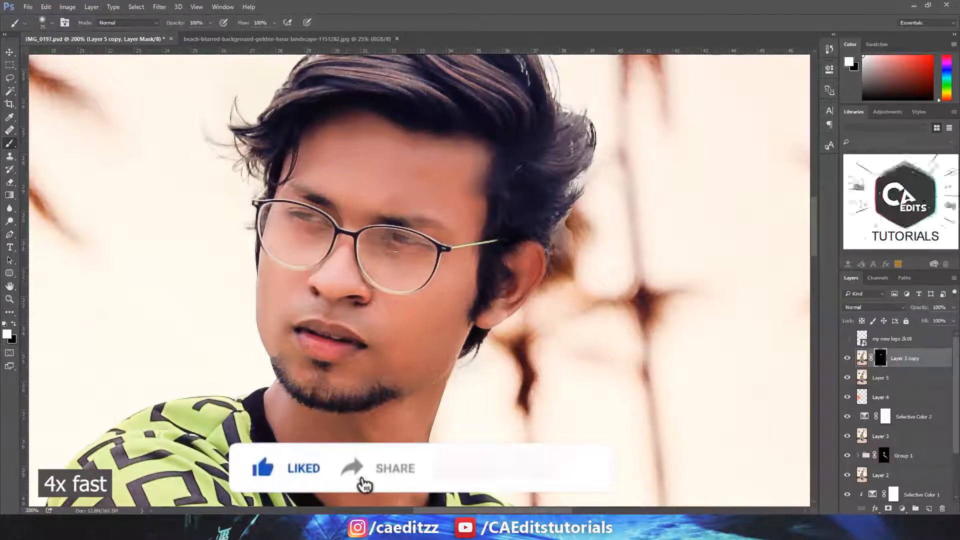
key("bracketright")
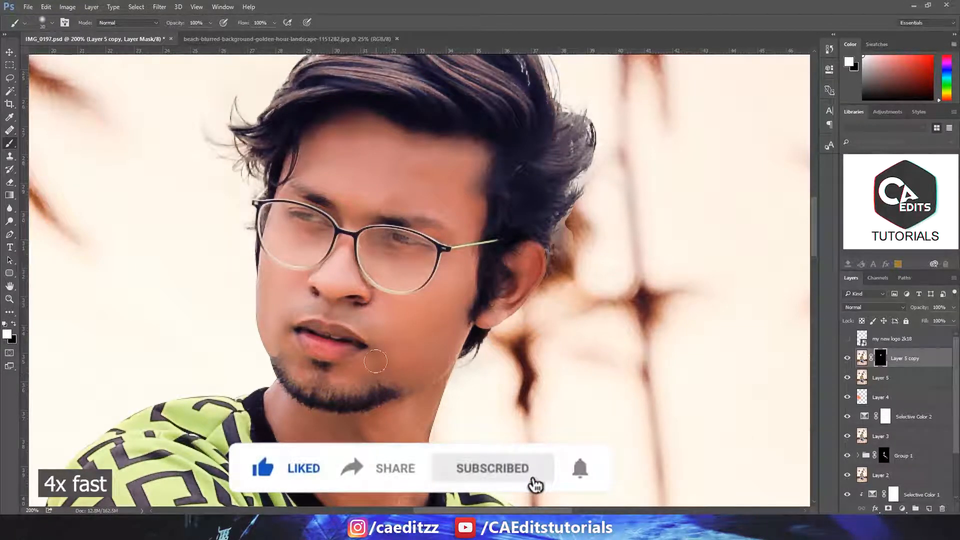
key("bracketright")
key("bracketright")
key("bracketleft")
key("bracketleft")
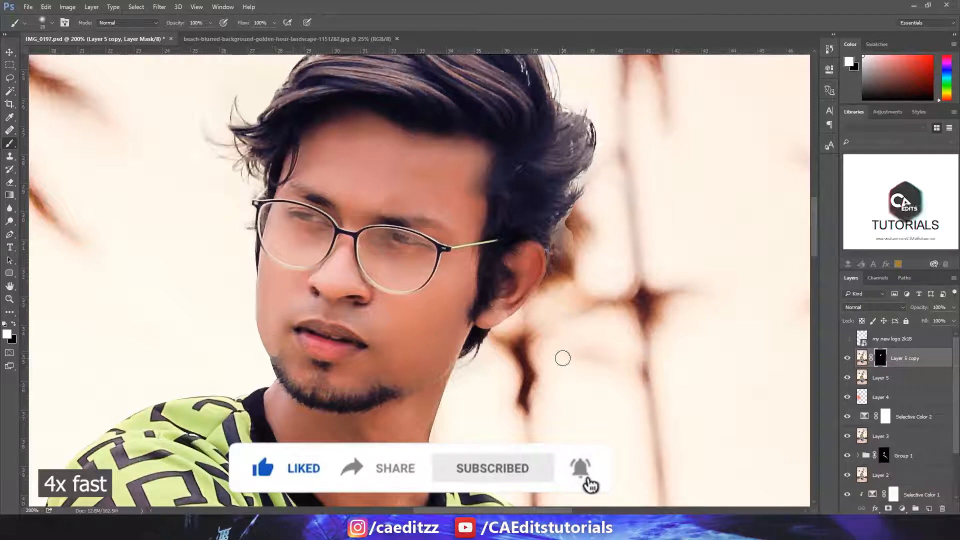
Extend the white mask painting of Layer 5 copy along the man's arm and hand with a resized brush.
key("ctrl+minus")
left_click_drag(410, 360, 416, 280)
key("bracketright")
key("bracketright")
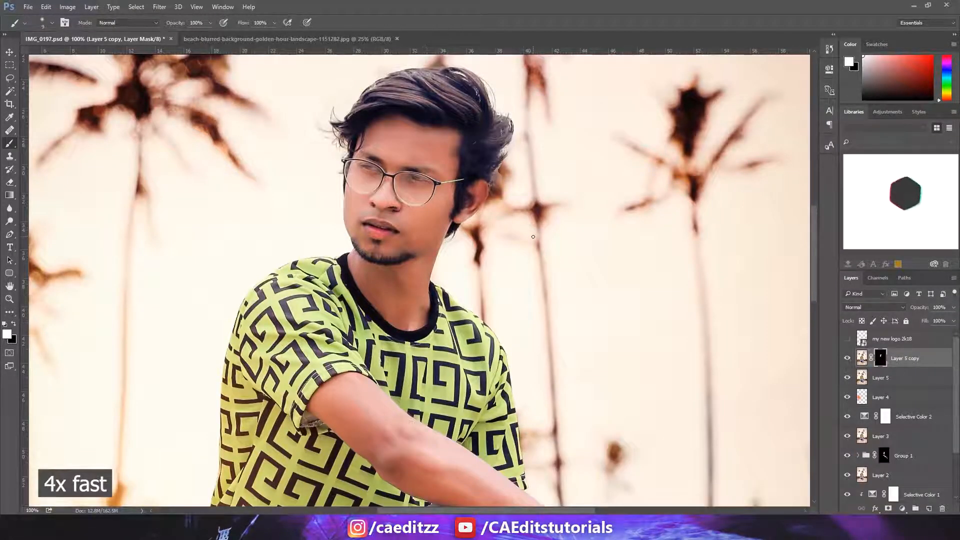
key("ctrl+minus")
mouse_move(368, 275)
left_mouse_down()
mouse_move(437, 302)
mouse_move(470, 343)
mouse_move(500, 341)
mouse_move(567, 399)
left_mouse_up()
key("bracketleft")
key("bracketleft")
left_click_drag(584, 449, 581, 296)
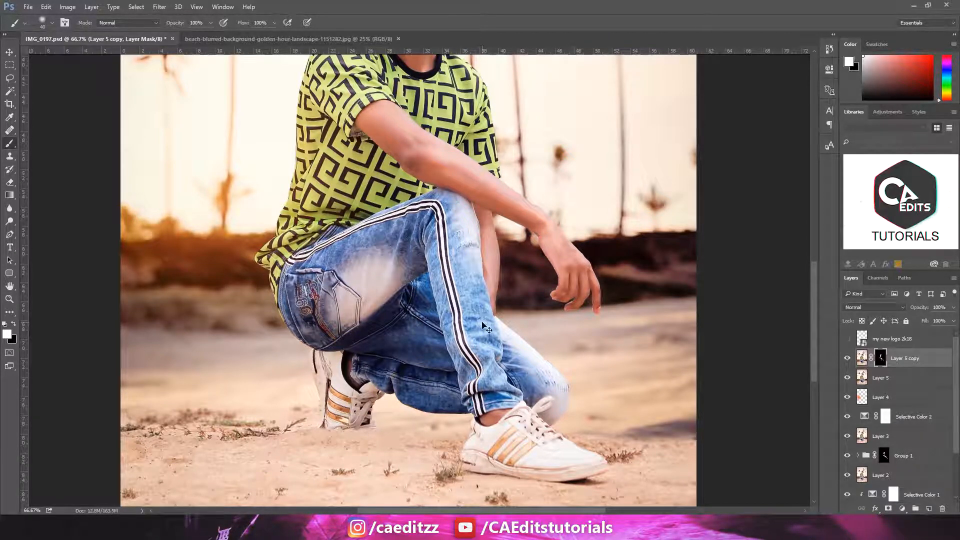
Show the logo layer again and save the document.
key("ctrl+0")
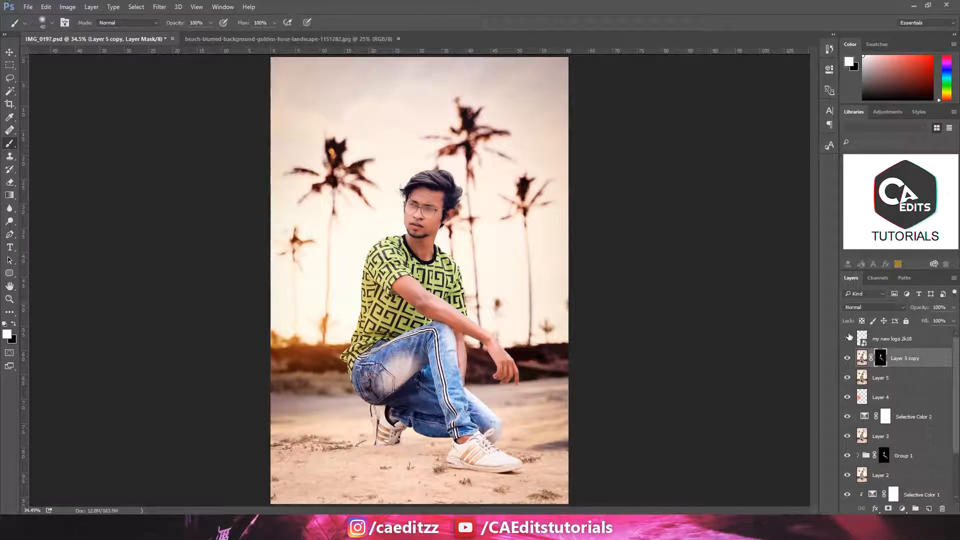
left_click(847, 339)
left_click(9, 52)
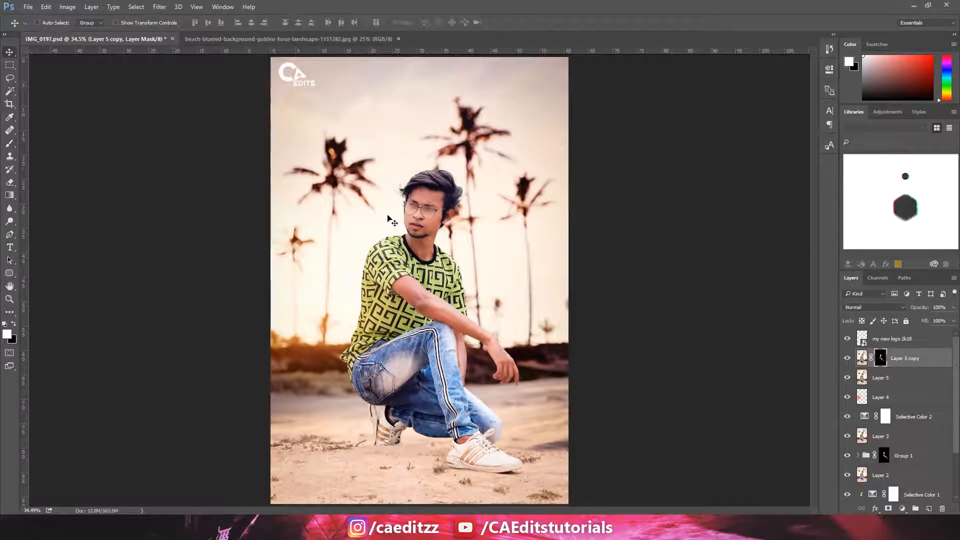
key("ctrl+s")
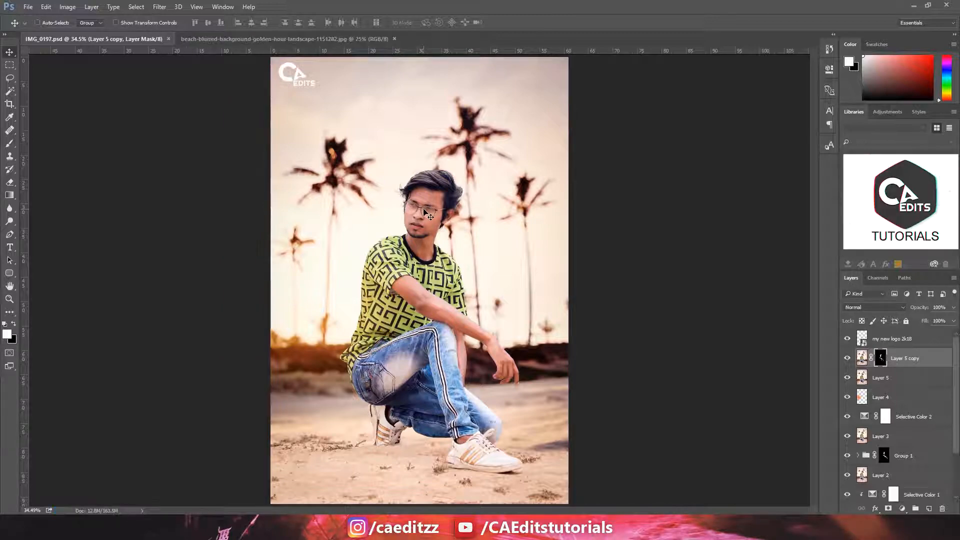